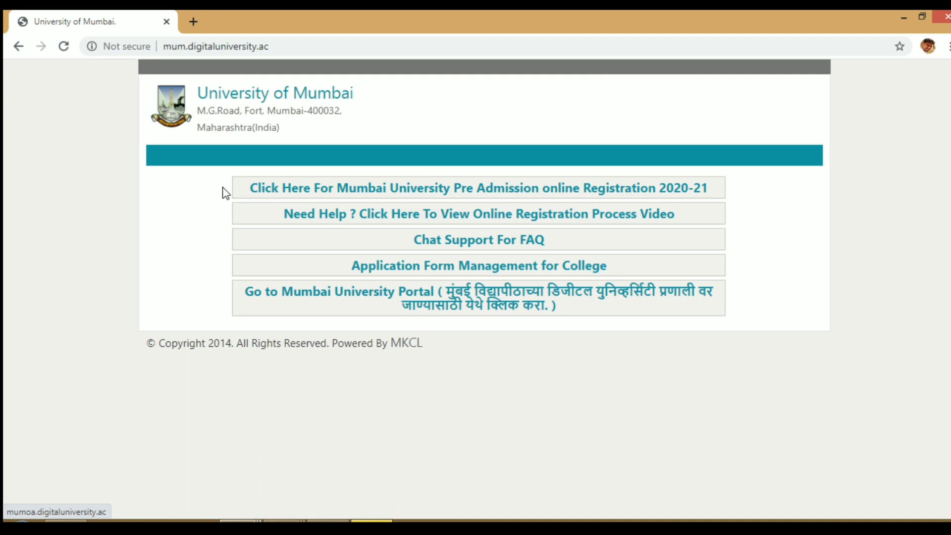
Go to the Mumbai University Pre Admission online Registration 2020-21 and open the registration form for new admission seekers
click(296, 199)
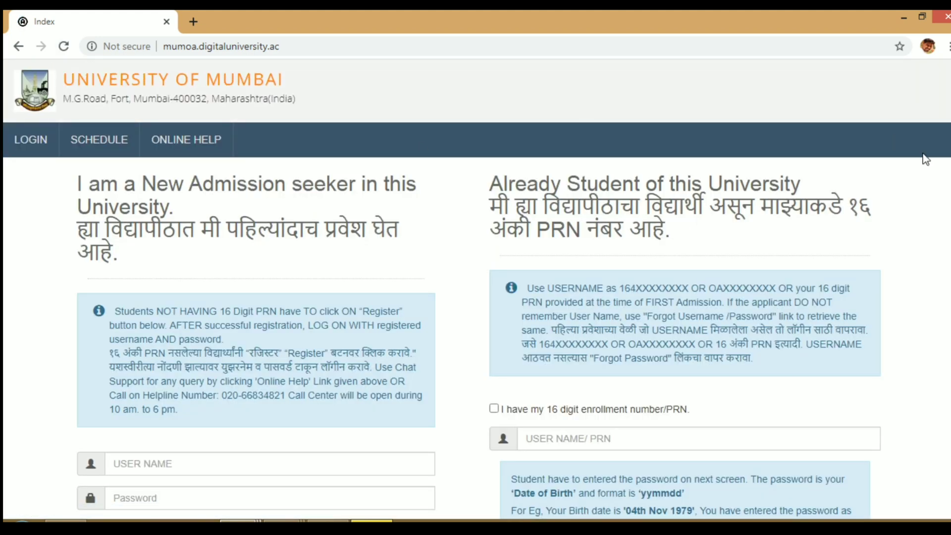
scroll(476, 289, down, 1)
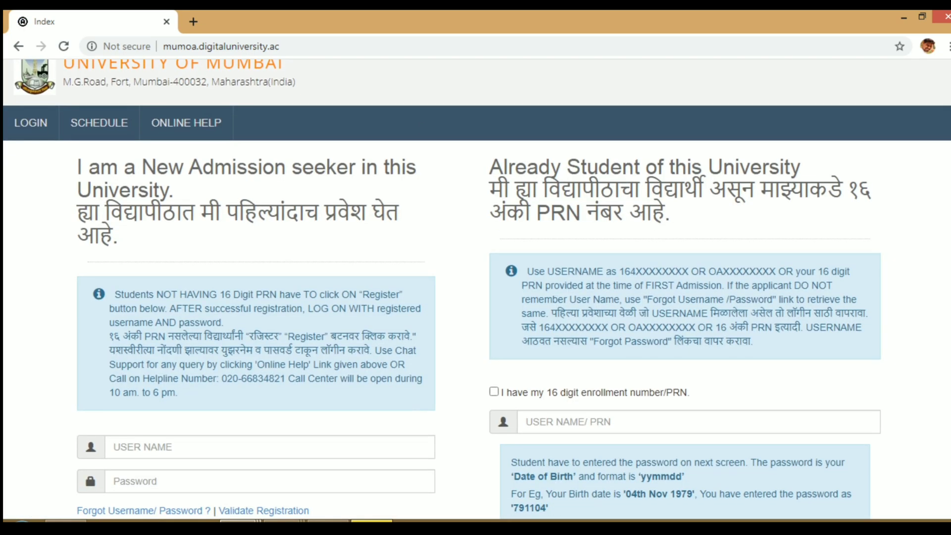
scroll(491, 213, down, 1)
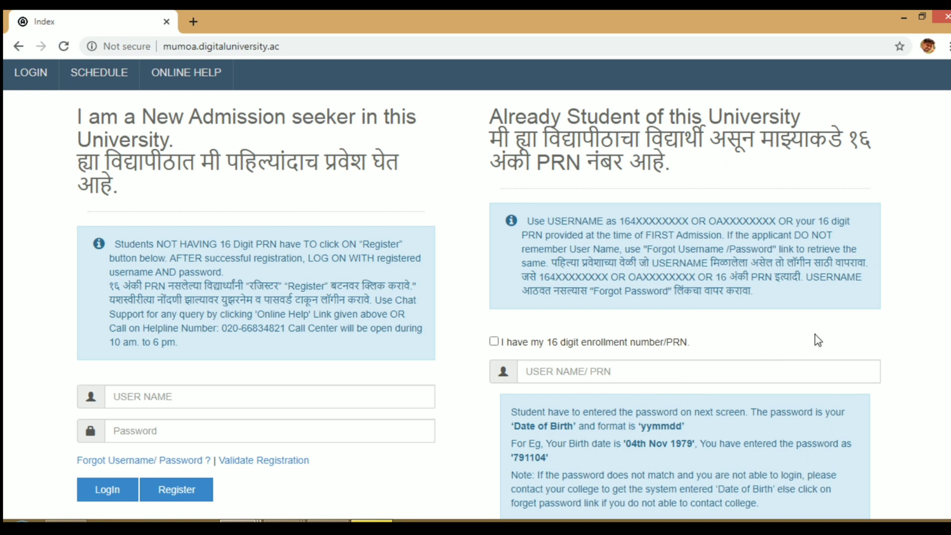
scroll(819, 340, down, 2)
scroll(870, 270, up, 2)
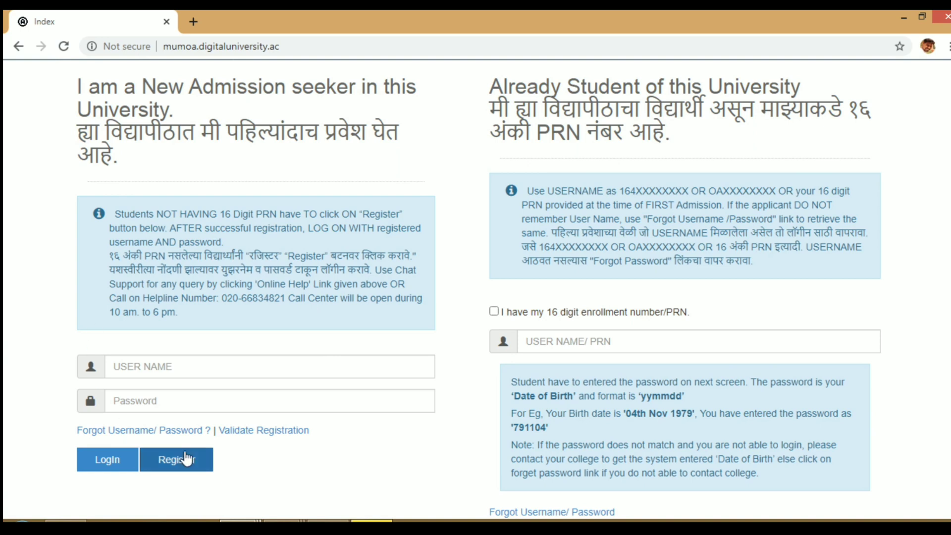
click(161, 464)
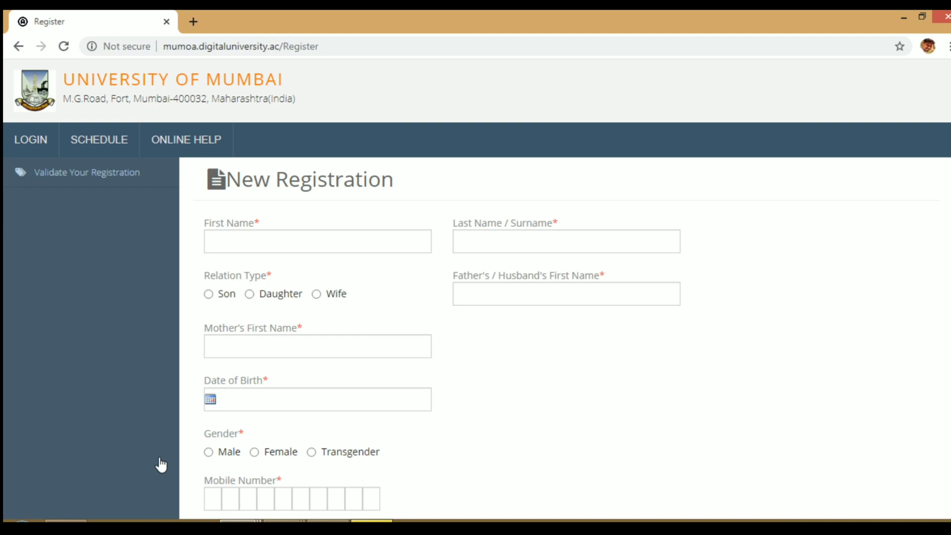
Enter the applicant's first name, surname and father's first name, and set the relation type to Son
click(254, 245)
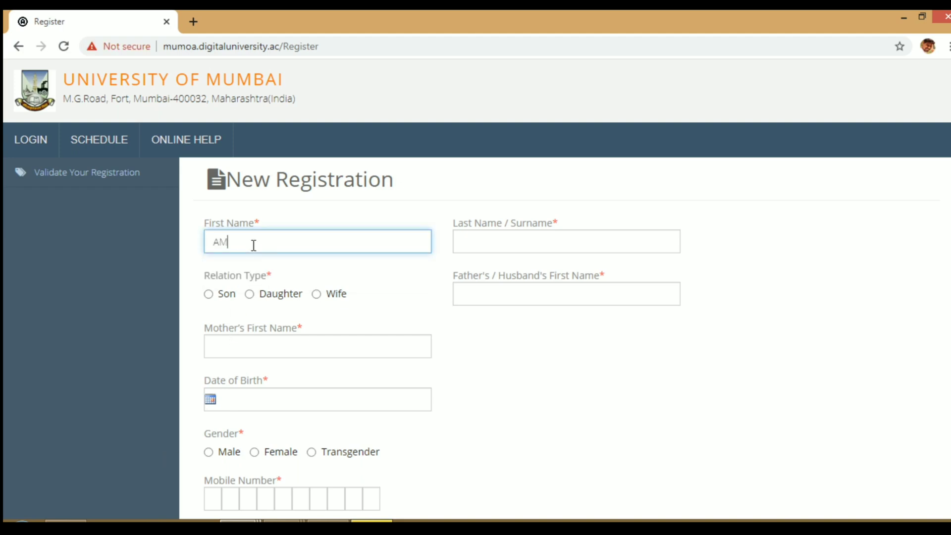
key(Tab)
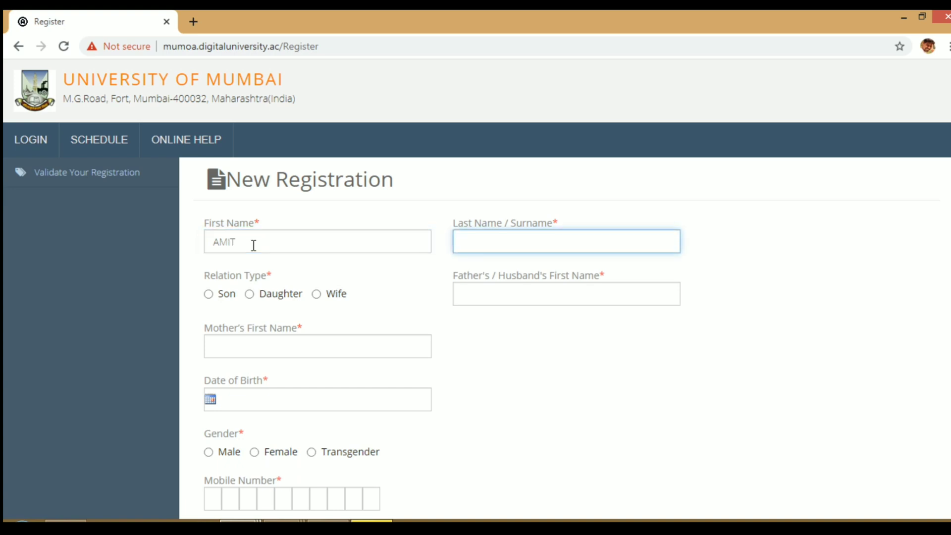
click(479, 300)
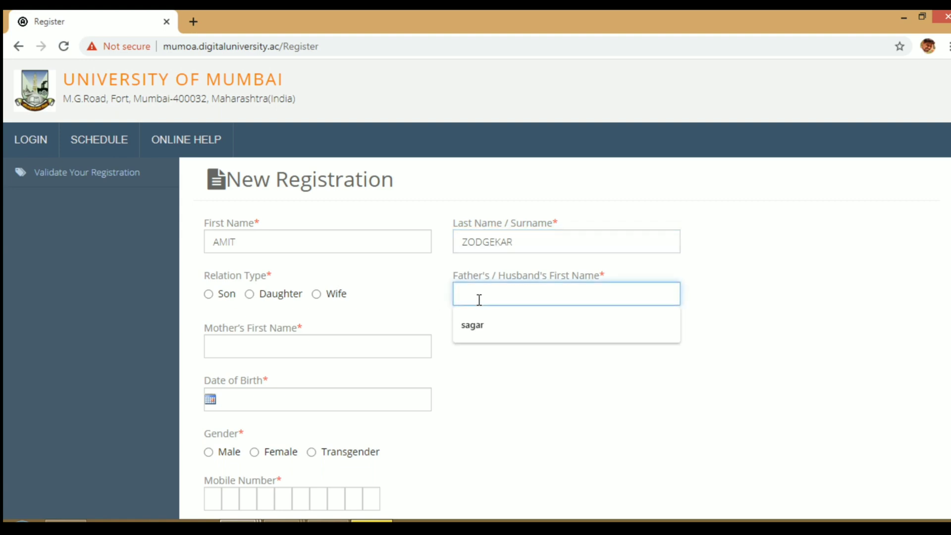
text(SUNIL)
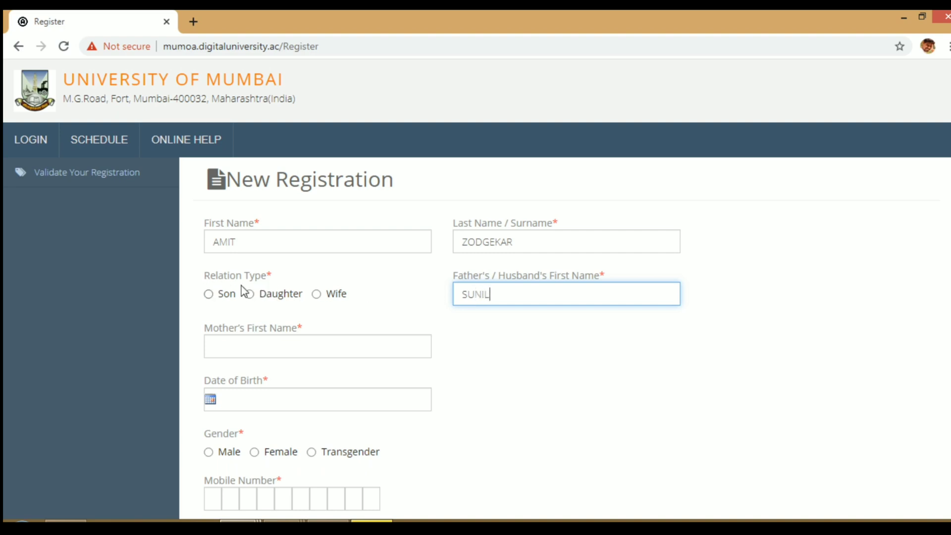
click(209, 295)
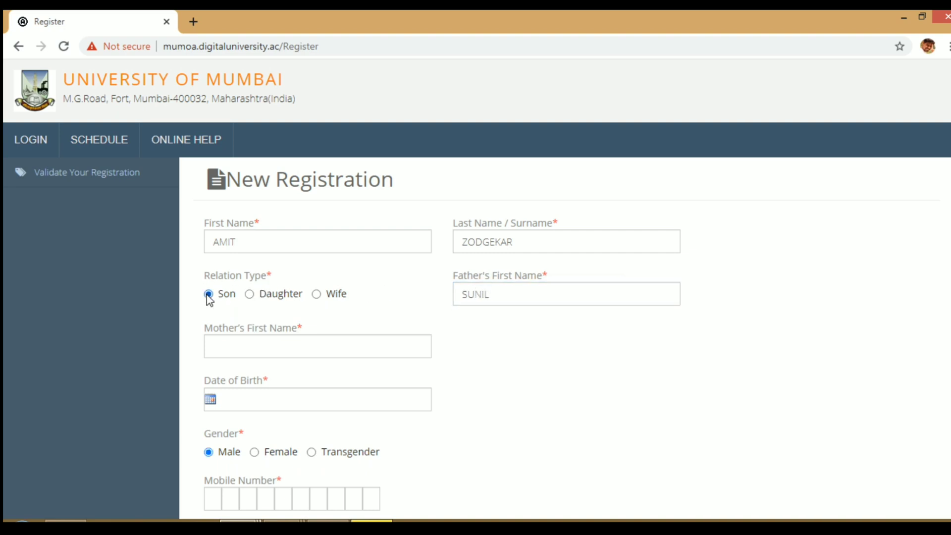
Fill in the mother's first name and the applicant's date of birth
click(217, 348)
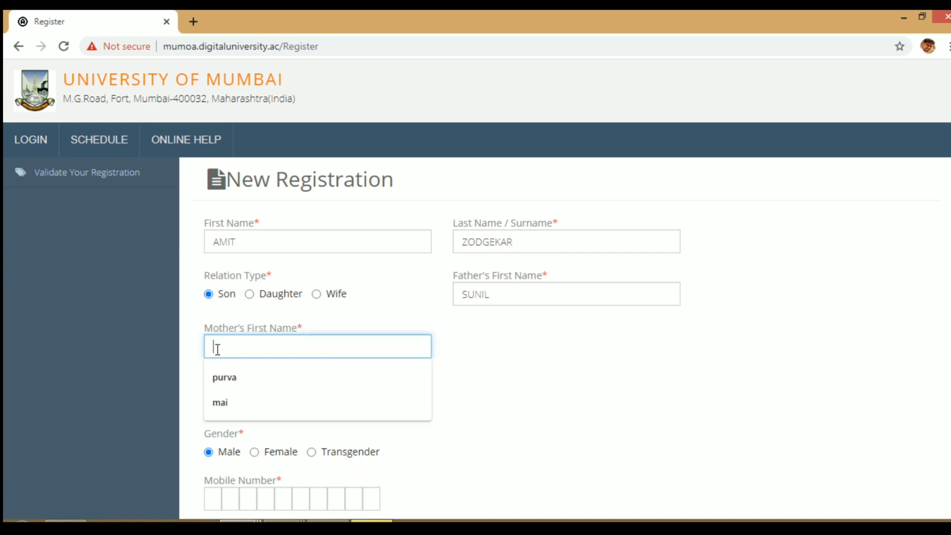
text(SUDHA)
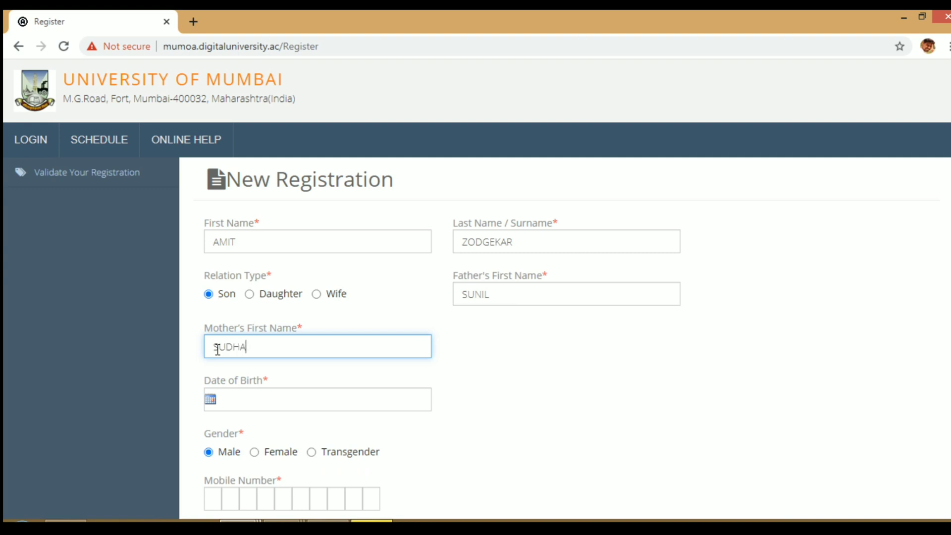
click(241, 403)
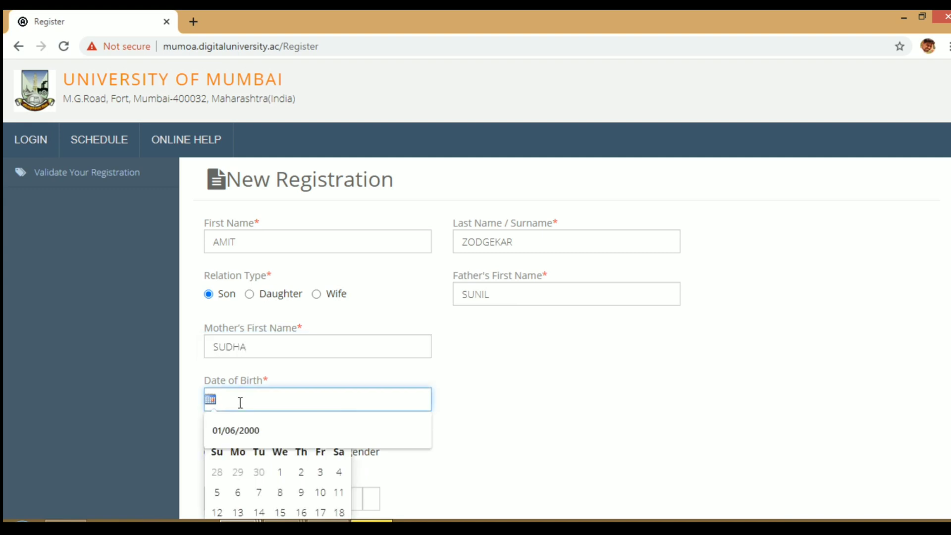
click(238, 432)
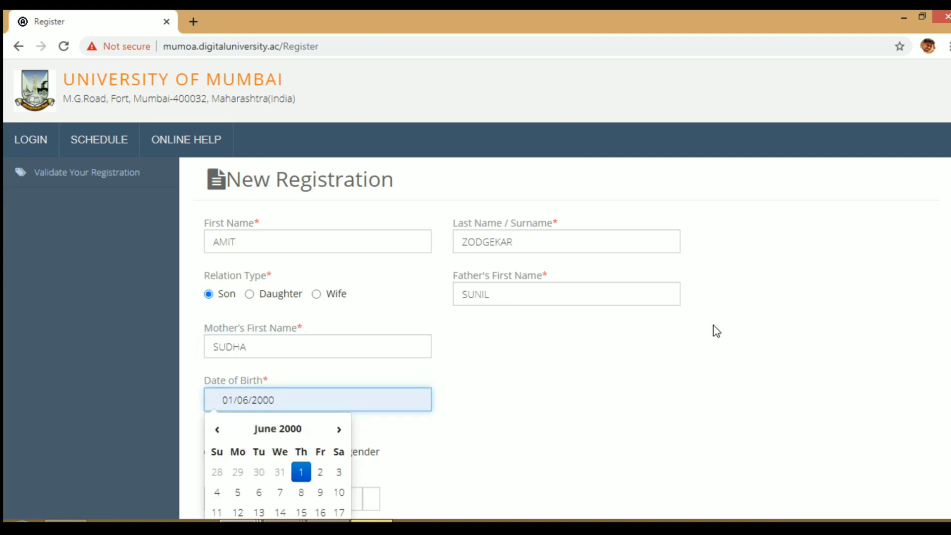
scroll(477, 289, down, 3)
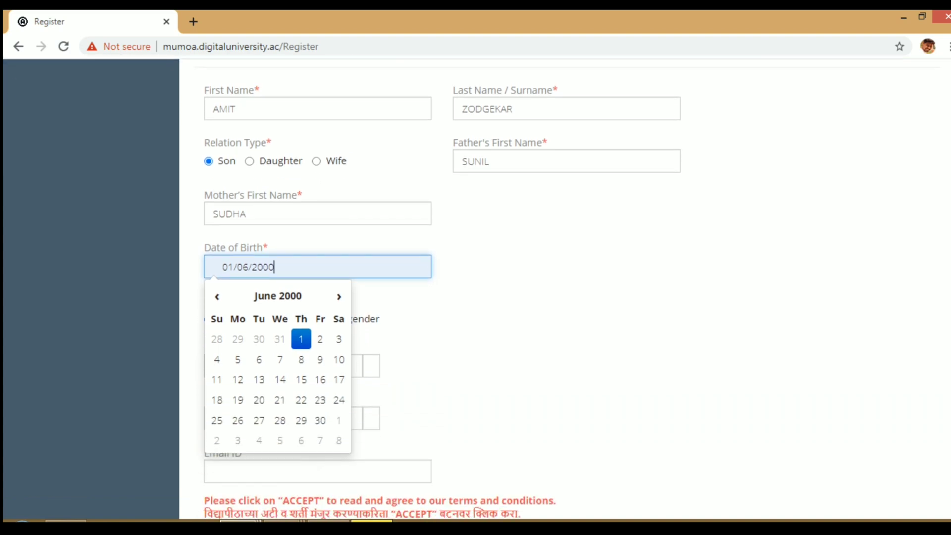
click(660, 329)
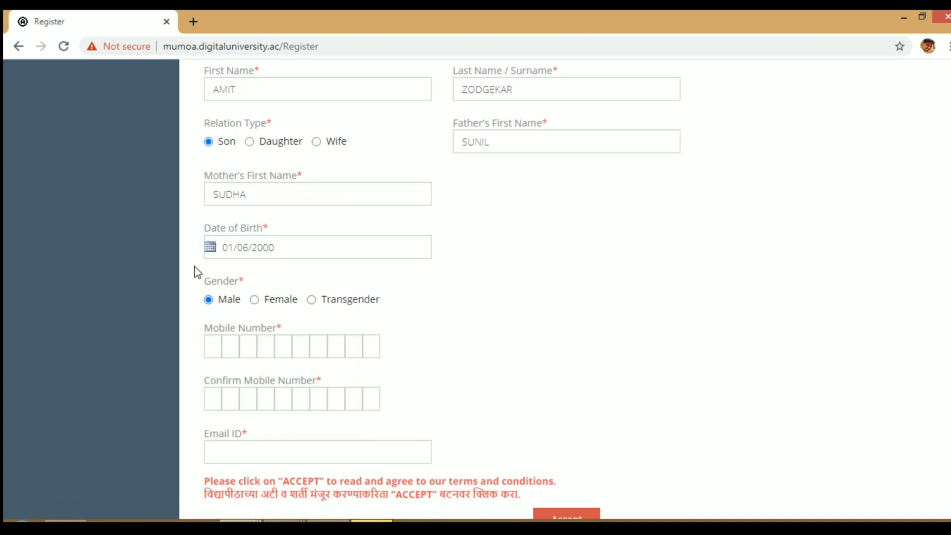
Enter the applicant's mobile number and repeat it as the confirmation
click(212, 346)
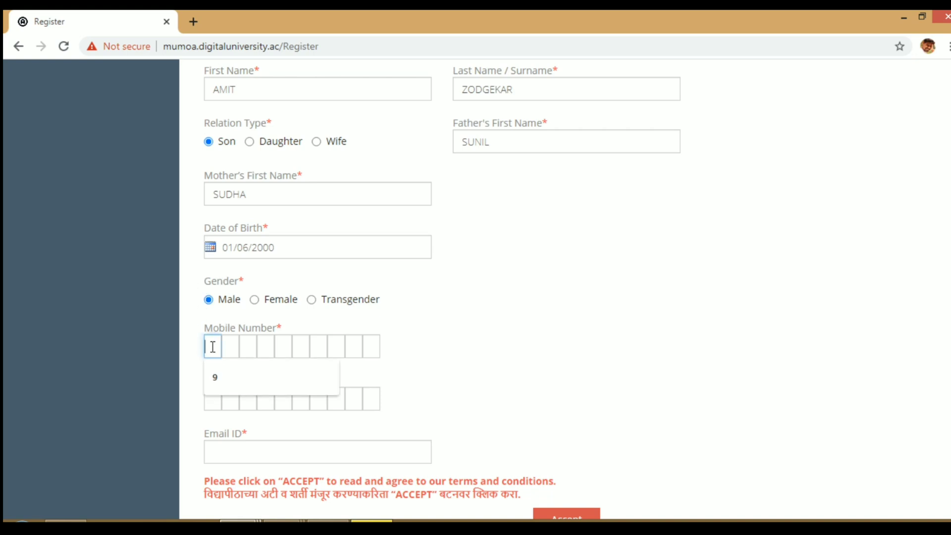
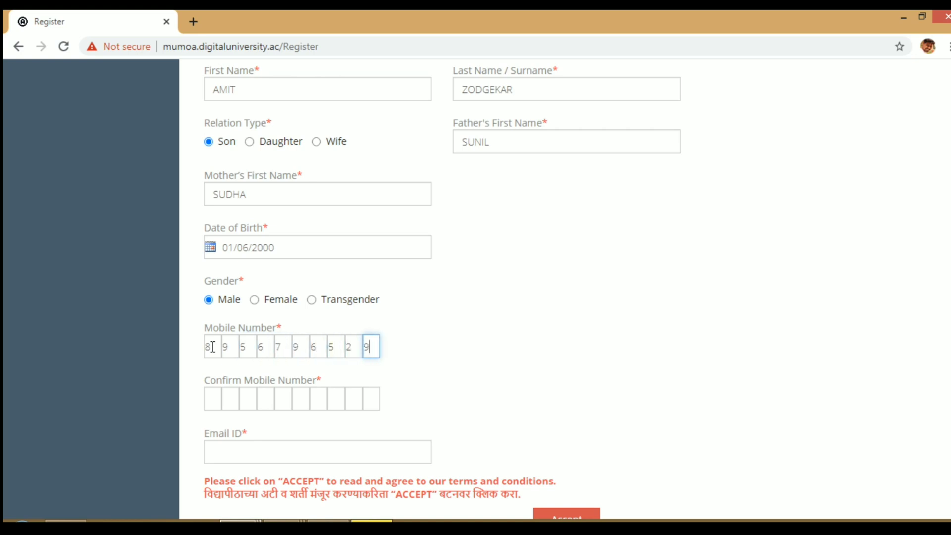
click(212, 399)
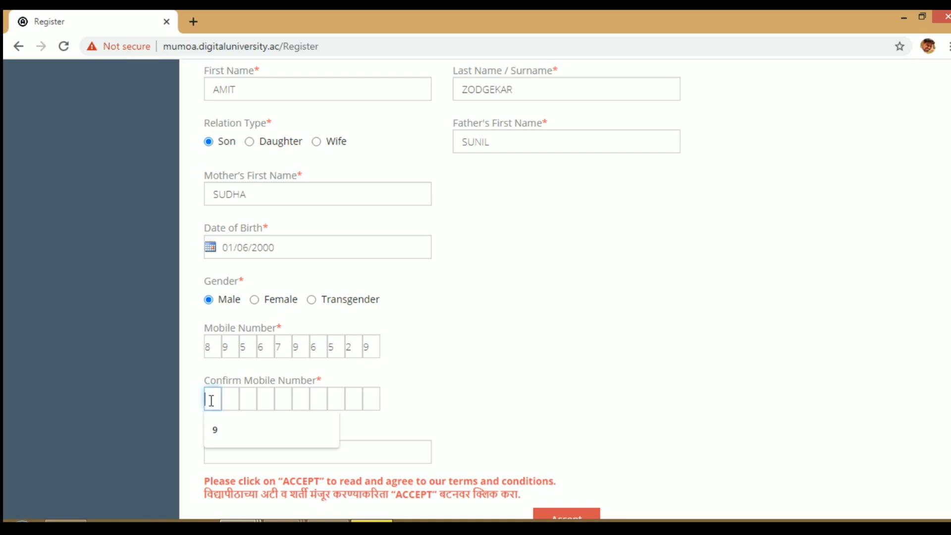
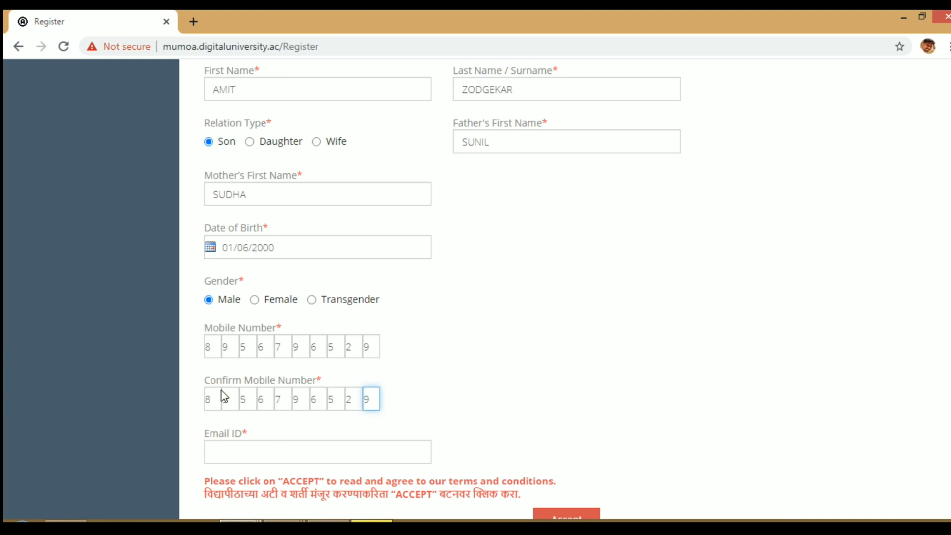
Fill in the applicant's email ID with the saved address
click(228, 452)
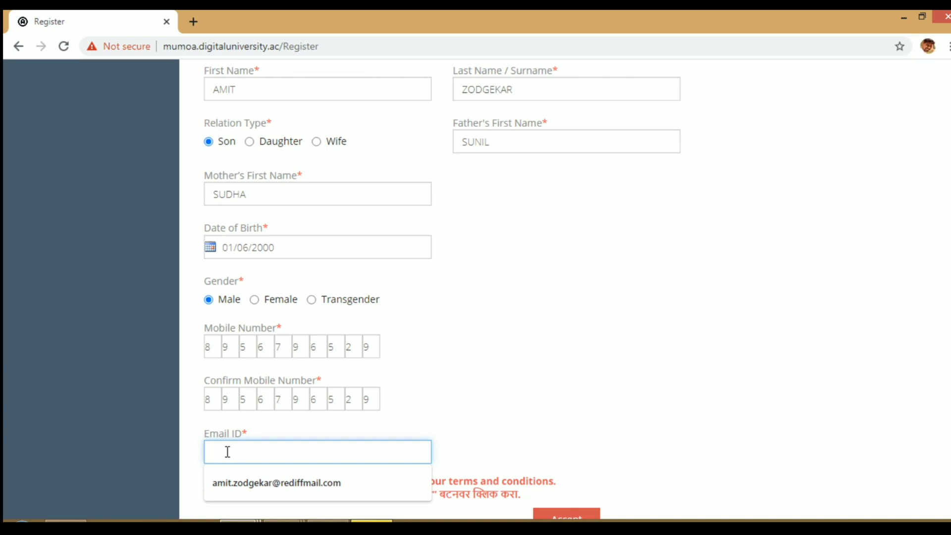
click(229, 480)
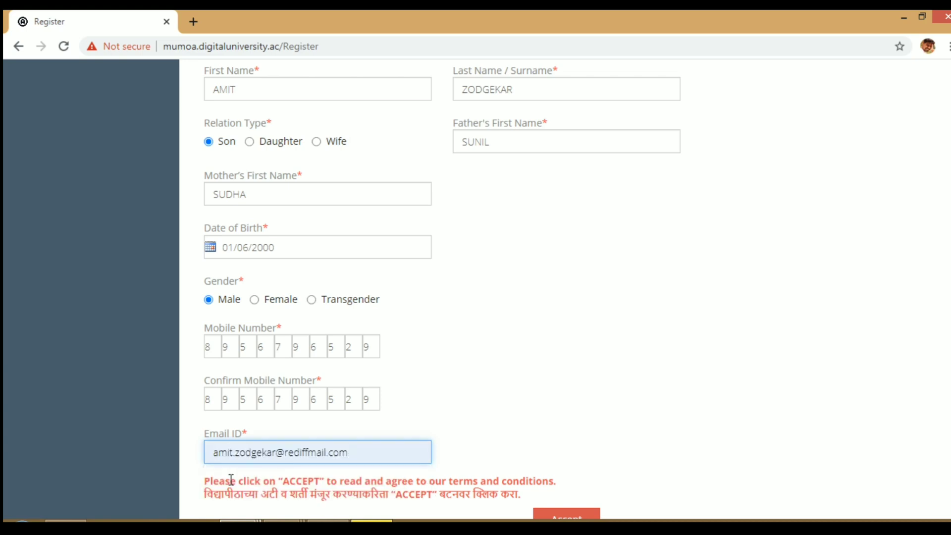
Try to submit the registration after agreeing to the Candidate/Student Agreement and declaring the prospectus and admission rules as read
scroll(813, 346, down, 2)
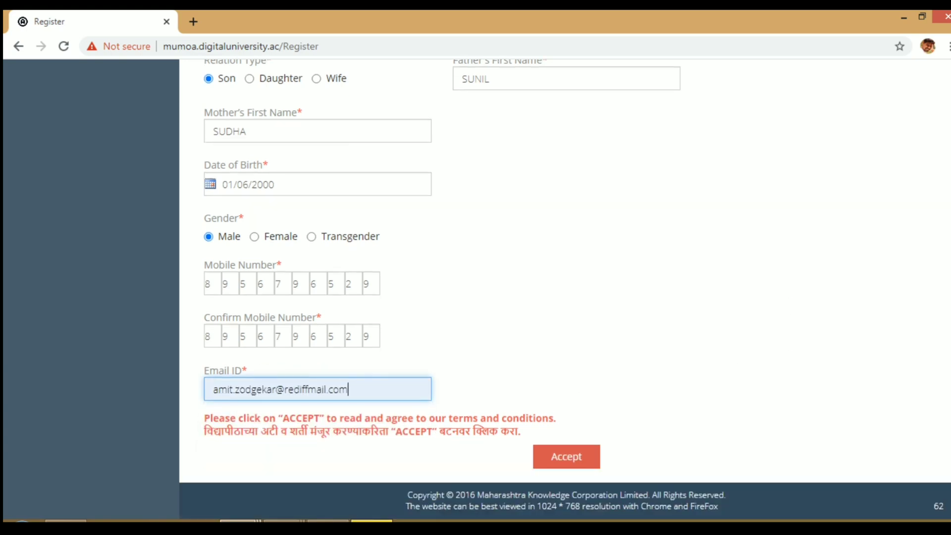
click(556, 458)
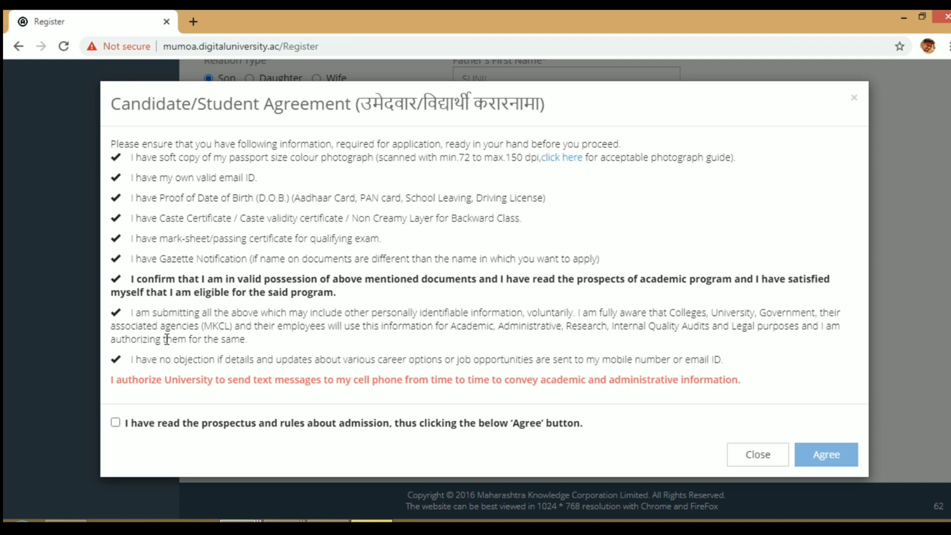
click(116, 424)
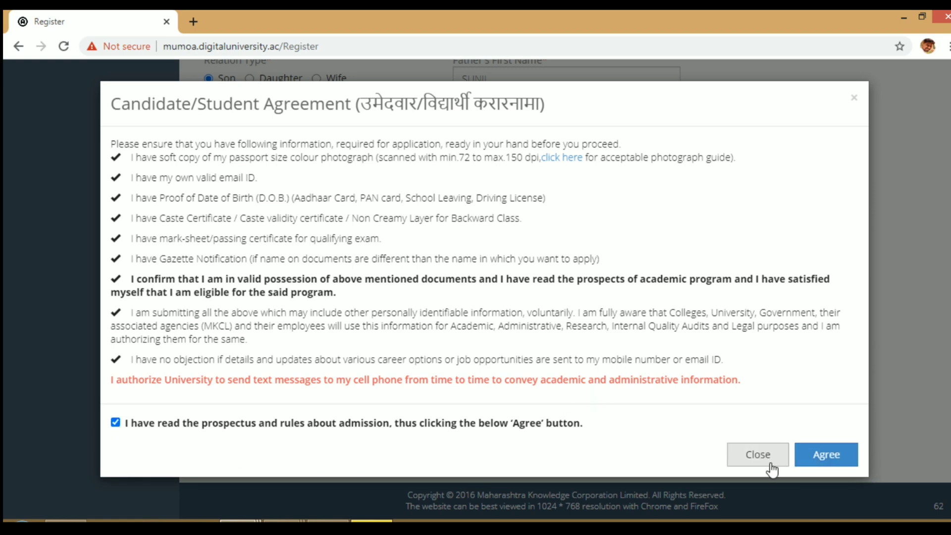
click(837, 459)
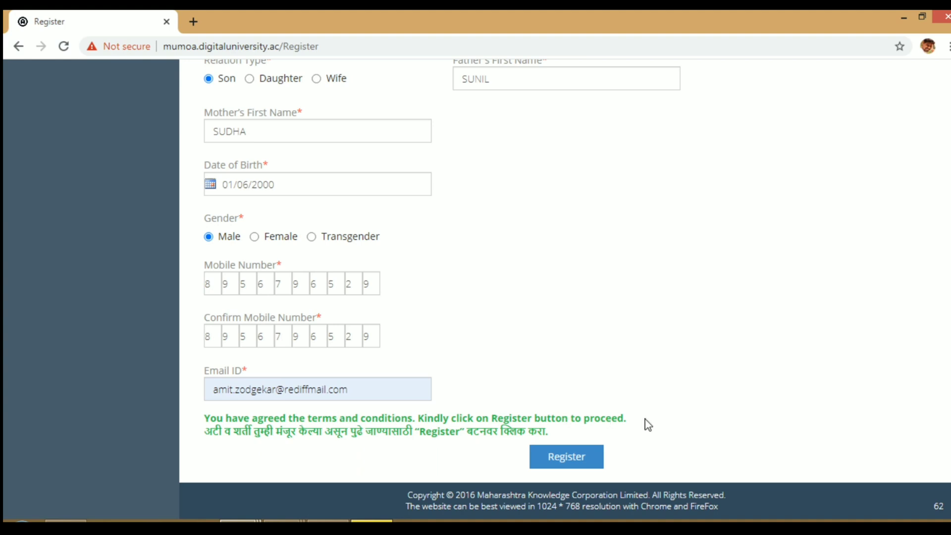
click(578, 455)
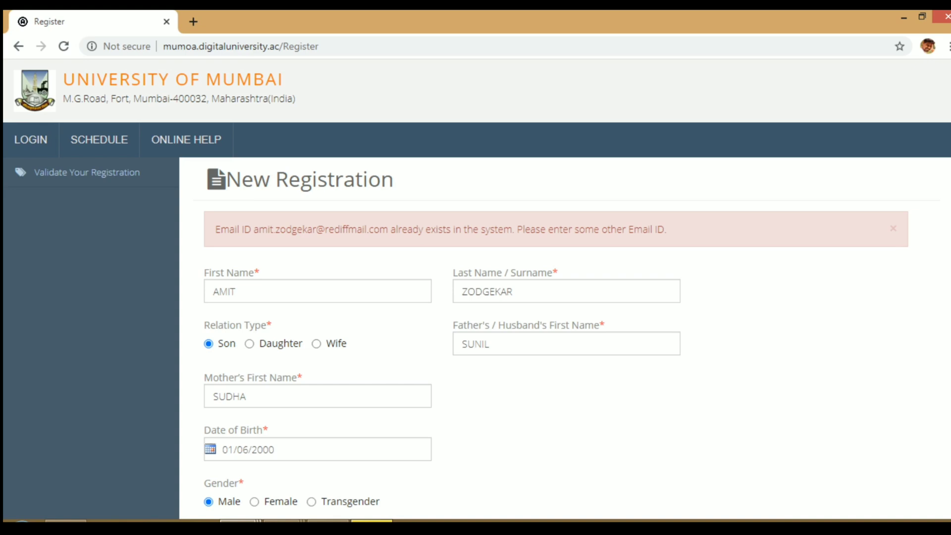
Re-enter the applicant's mobile number in both the mobile number and confirmation fields of the returned form
scroll(610, 303, down, 4)
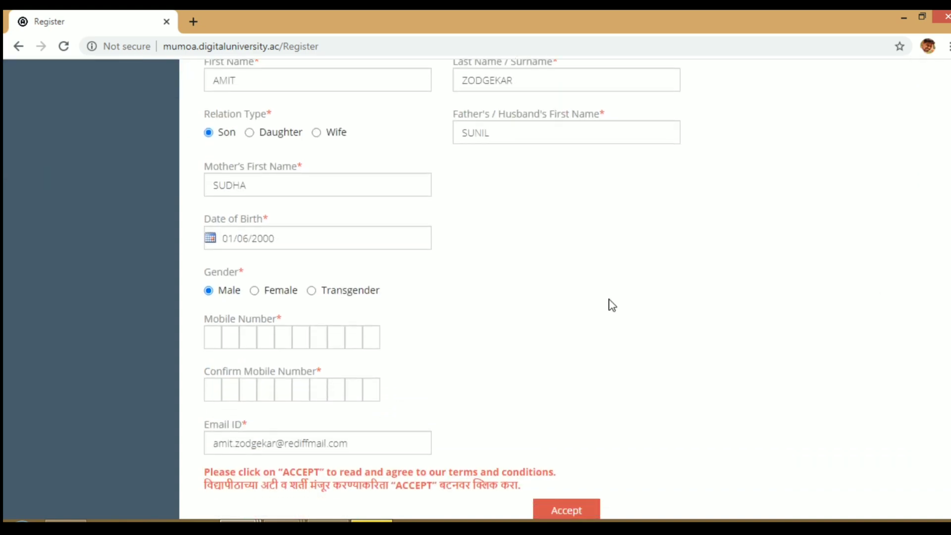
click(215, 333)
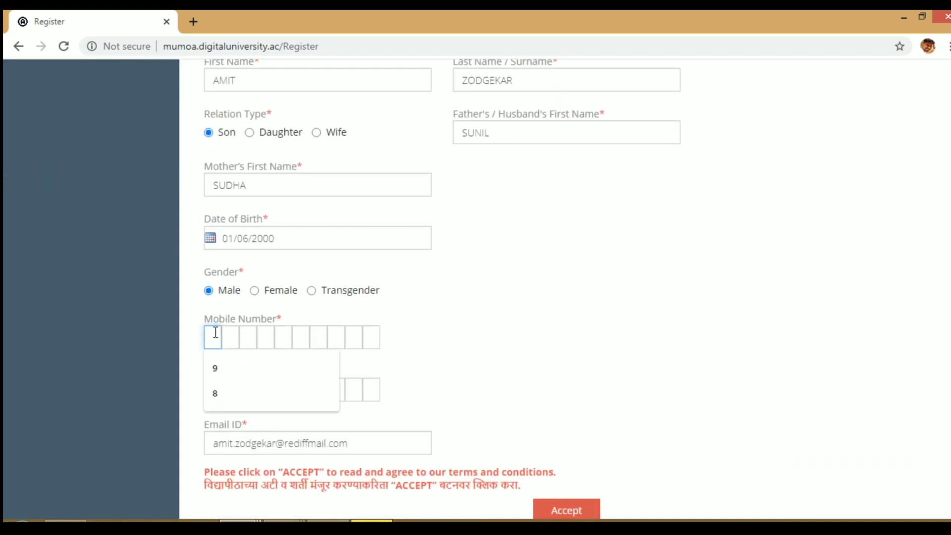
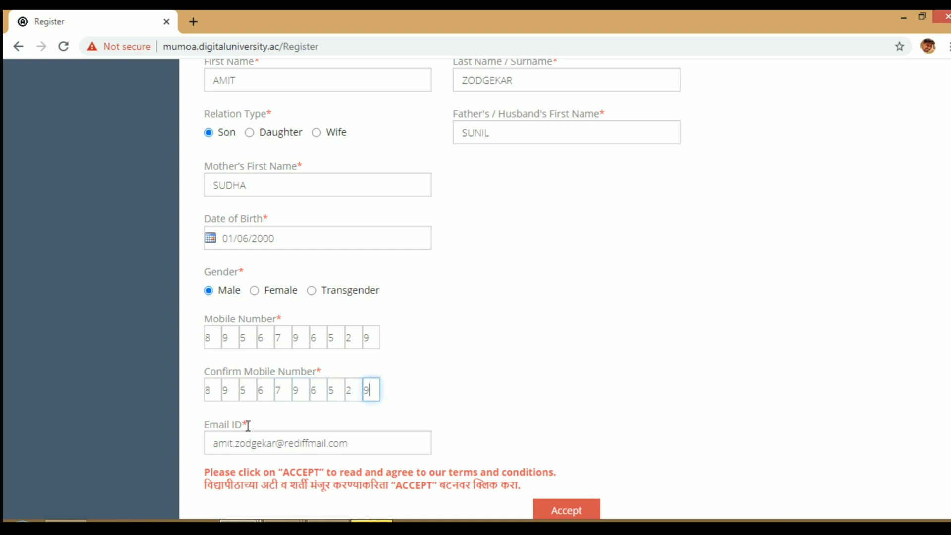
Replace the applicant's email ID with a different email address
drag(348, 443, 144, 443)
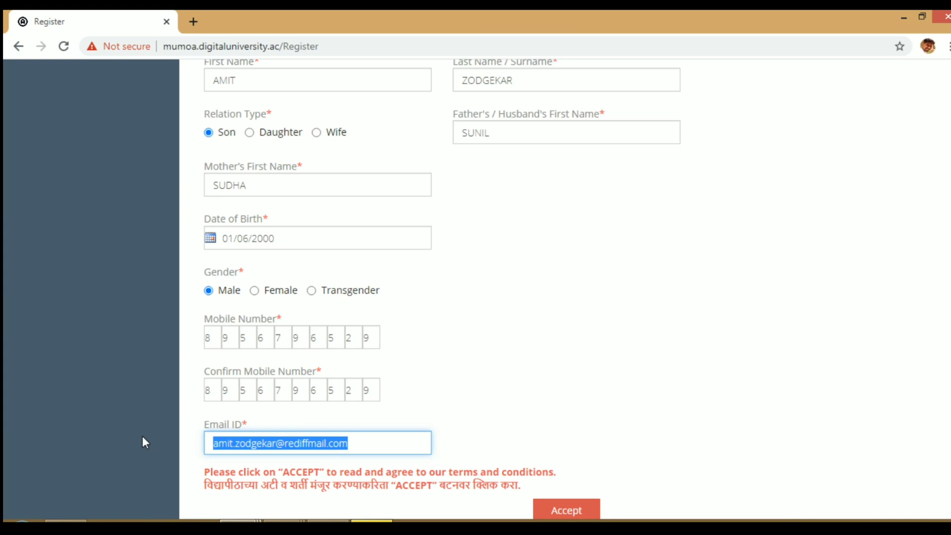
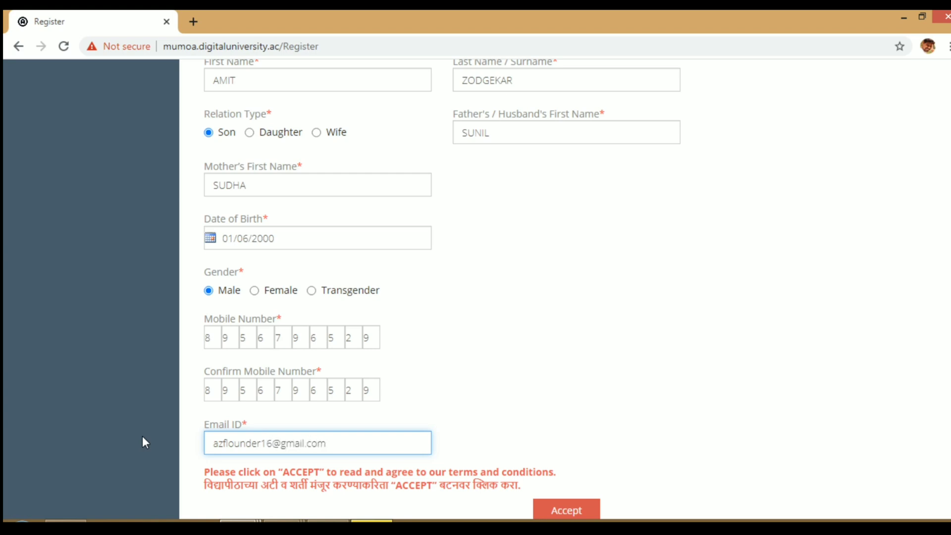
Submit the registration after agreeing to the Candidate/Student Agreement and declaring the prospectus and admission rules as read
scroll(740, 431, down, 1)
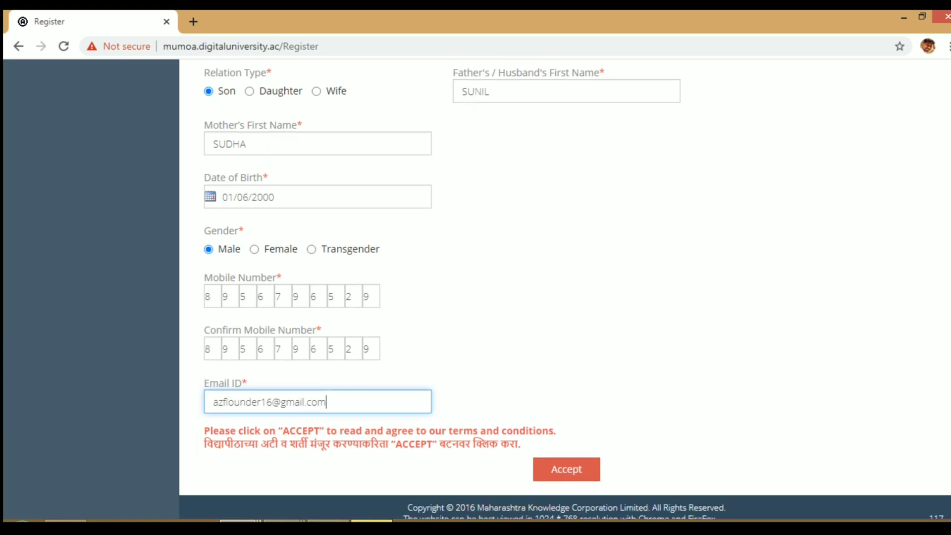
click(594, 469)
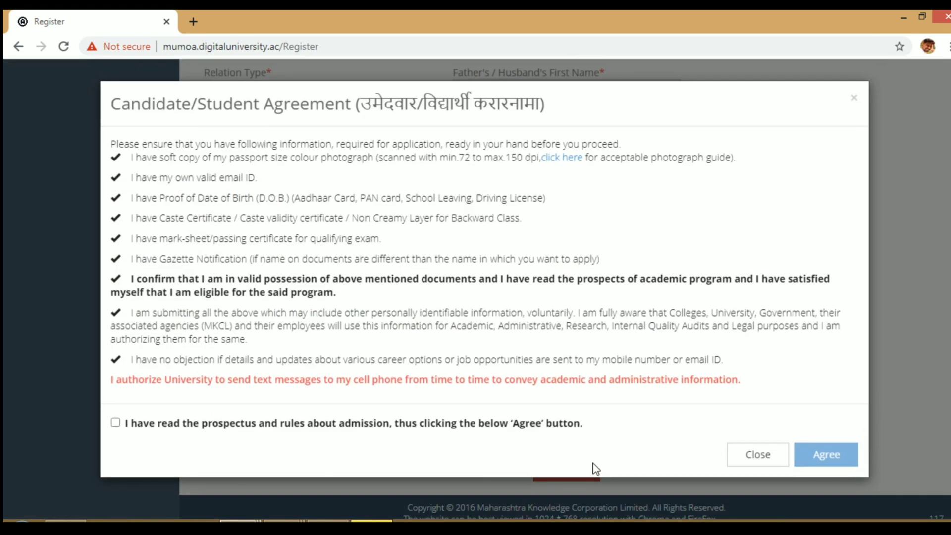
click(115, 422)
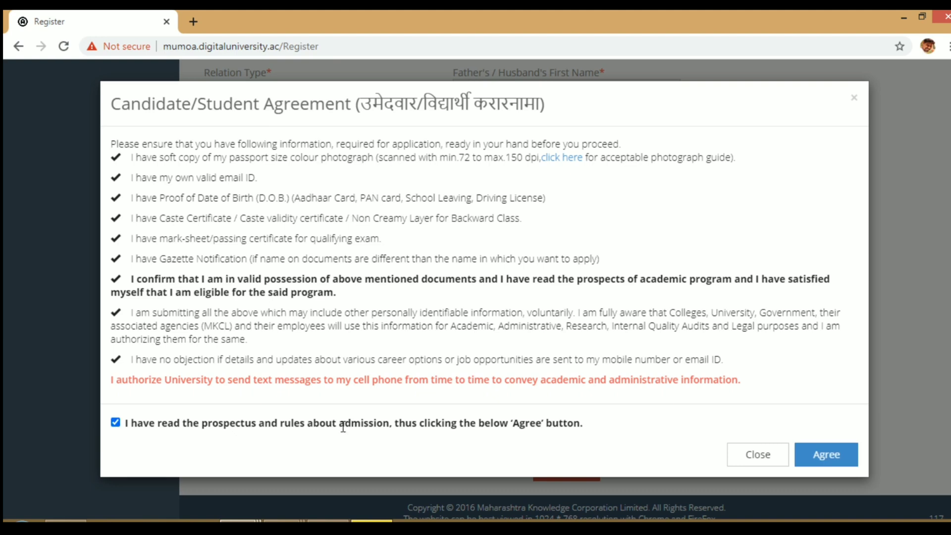
click(837, 456)
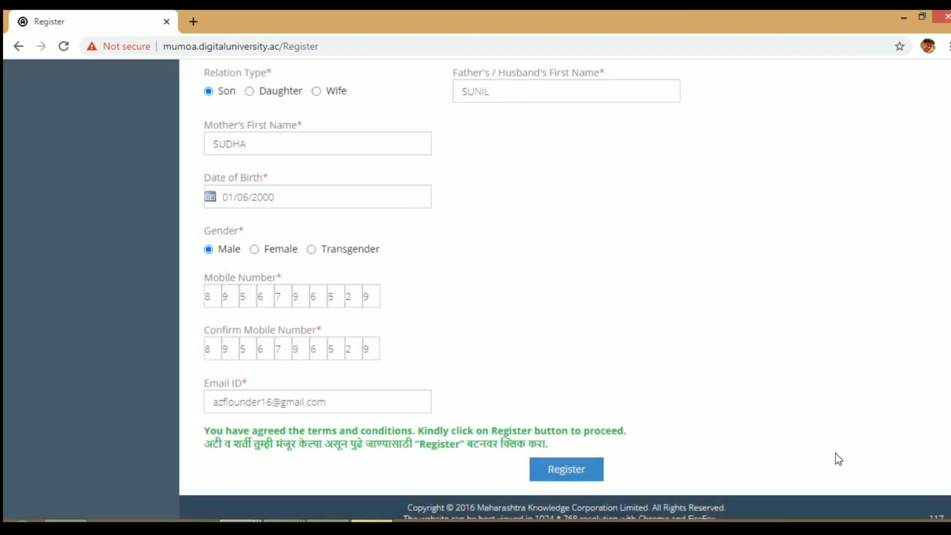
click(565, 470)
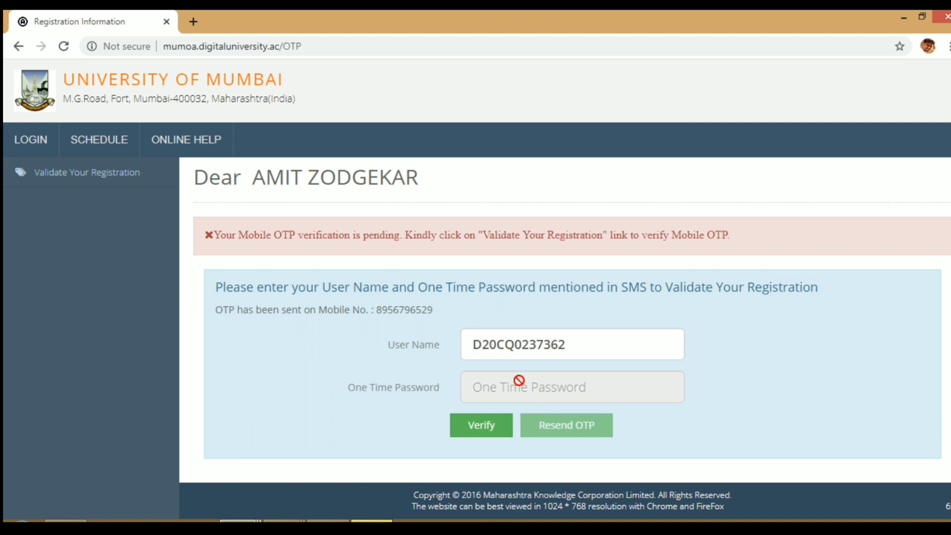
Enter the One Time Password received by SMS and verify the applicant's registration
click(504, 385)
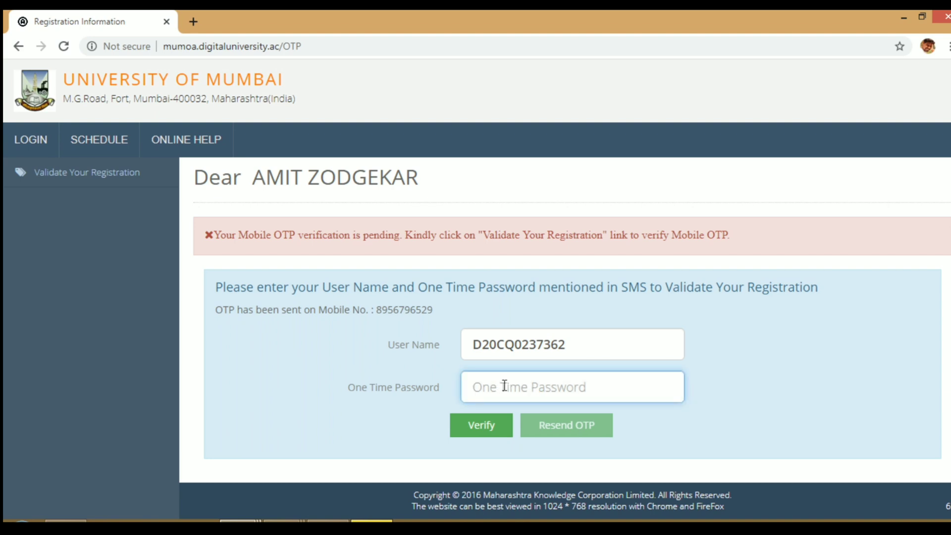
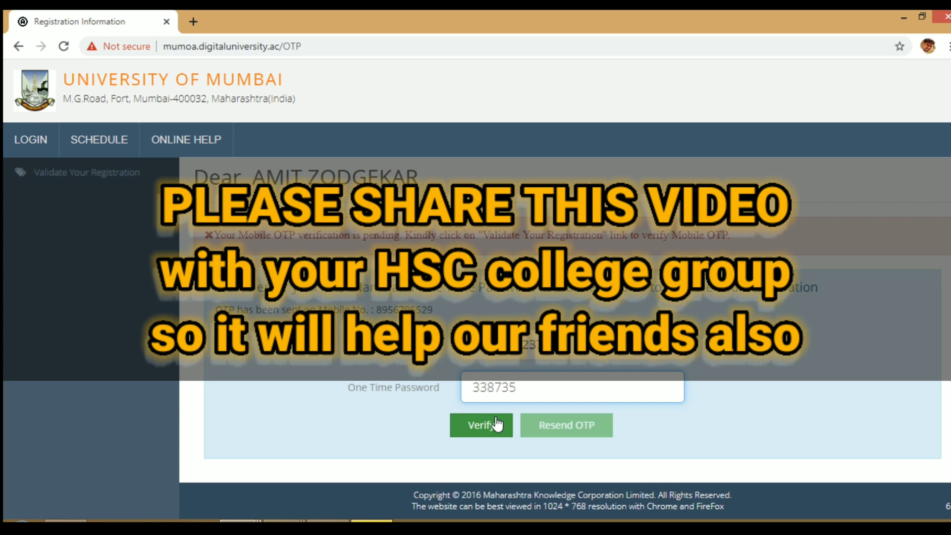
click(497, 424)
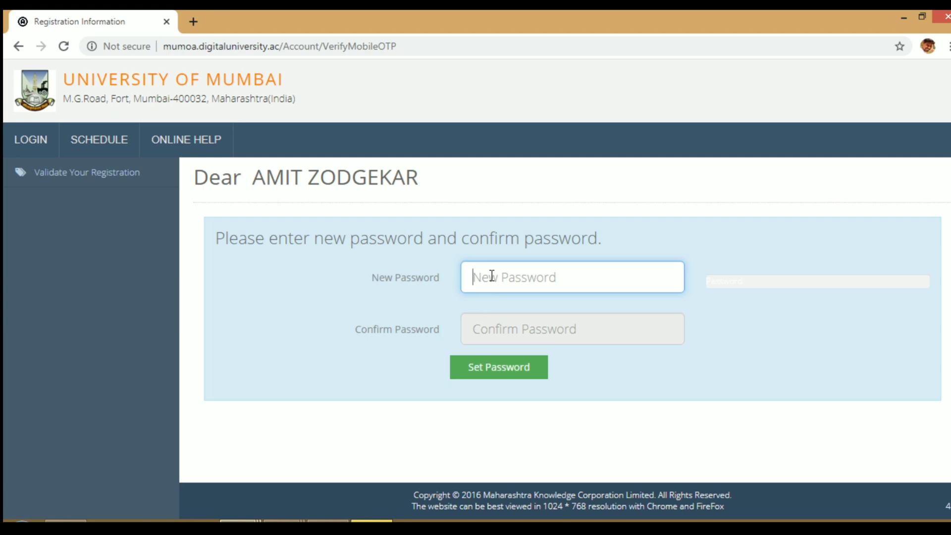
Enter a new account password, repeat it in the confirmation field and save it
text(a)
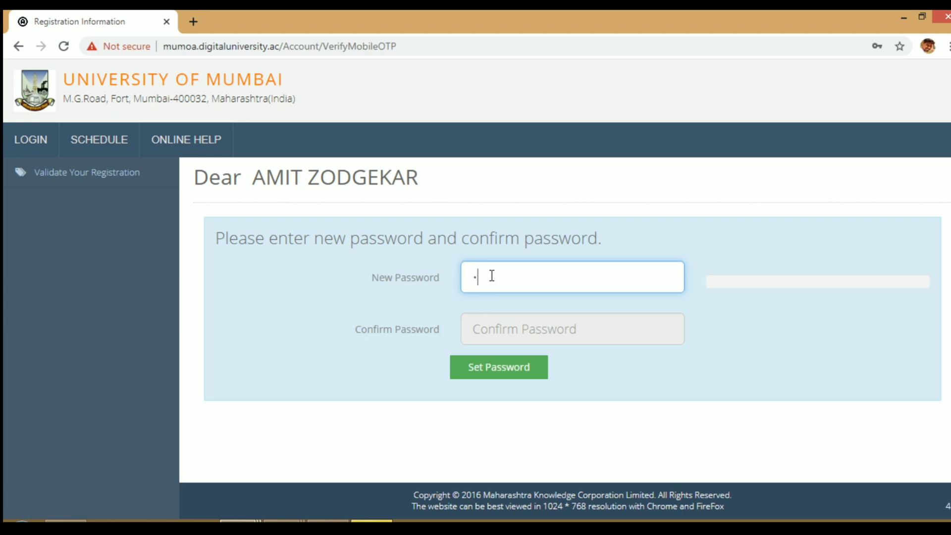
text(•••••)
key(Tab)
text(•)
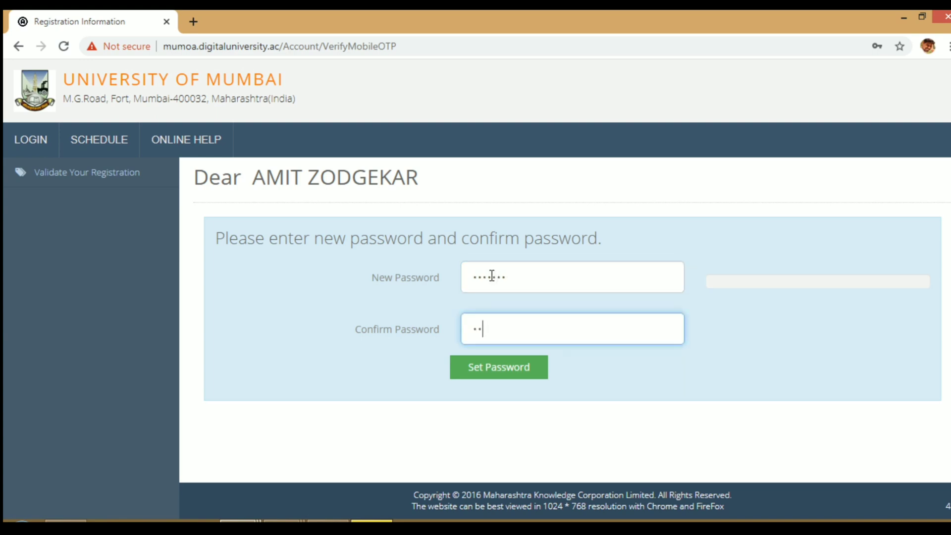
text(••••••)
click(499, 372)
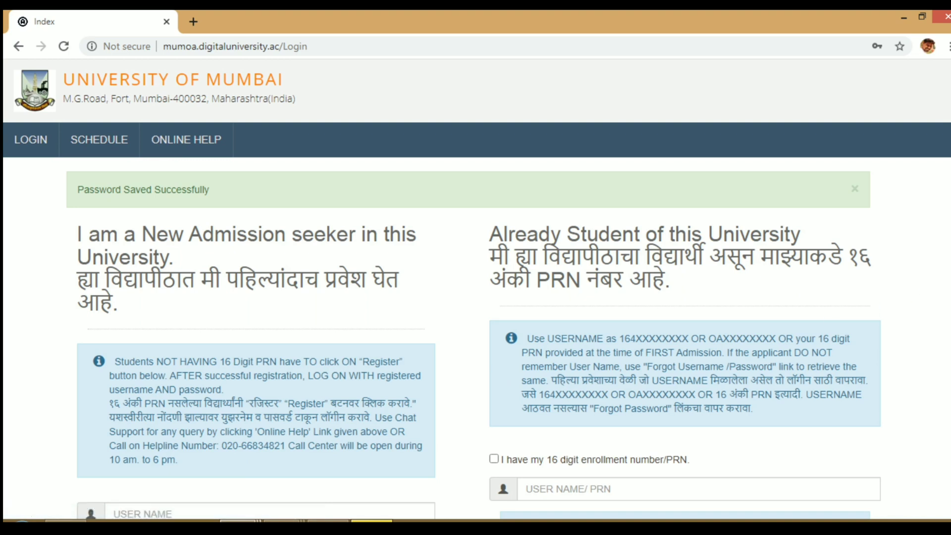
Log in as a new admission seeker with the registered user name and account password
scroll(902, 303, down, 2)
scroll(850, 332, down, 1)
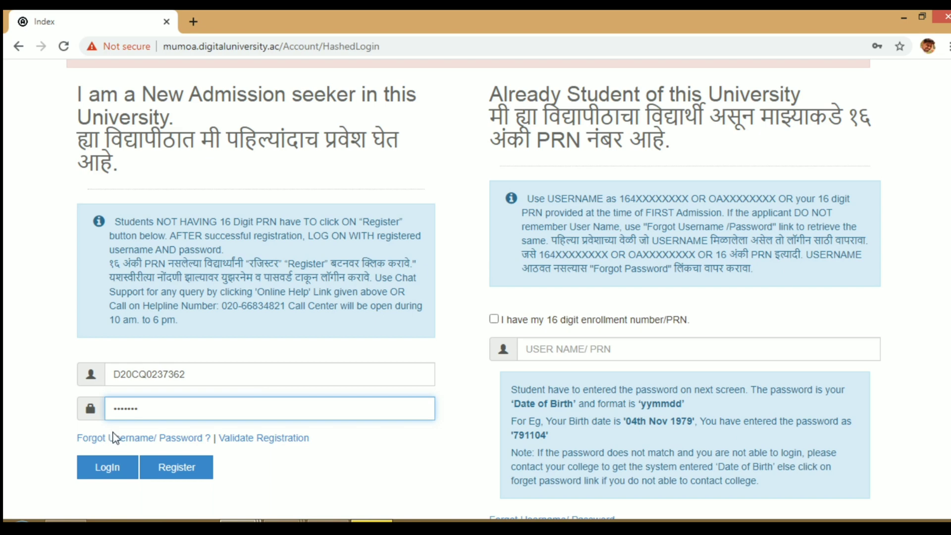
click(114, 471)
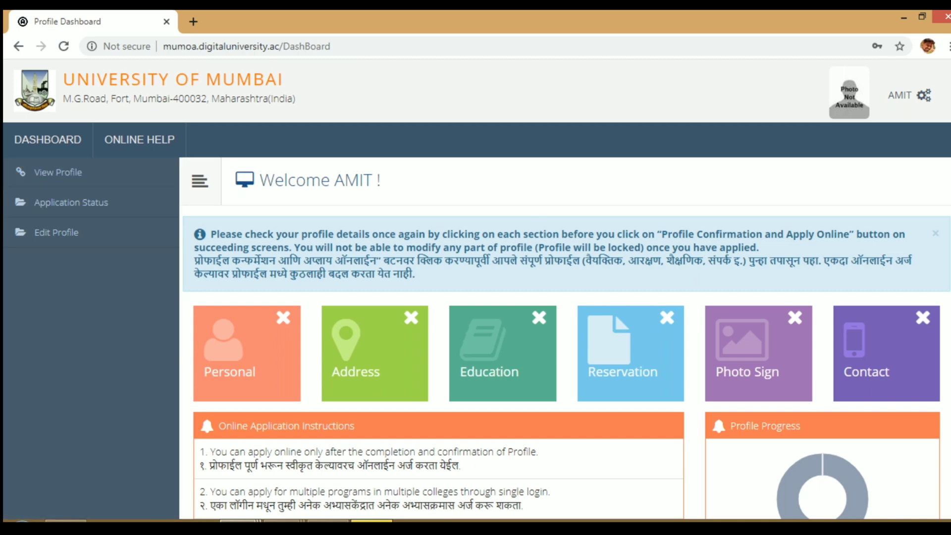
Start filling in the applicant's profile from the Profile Progress section of the dashboard
scroll(477, 289, down, 1)
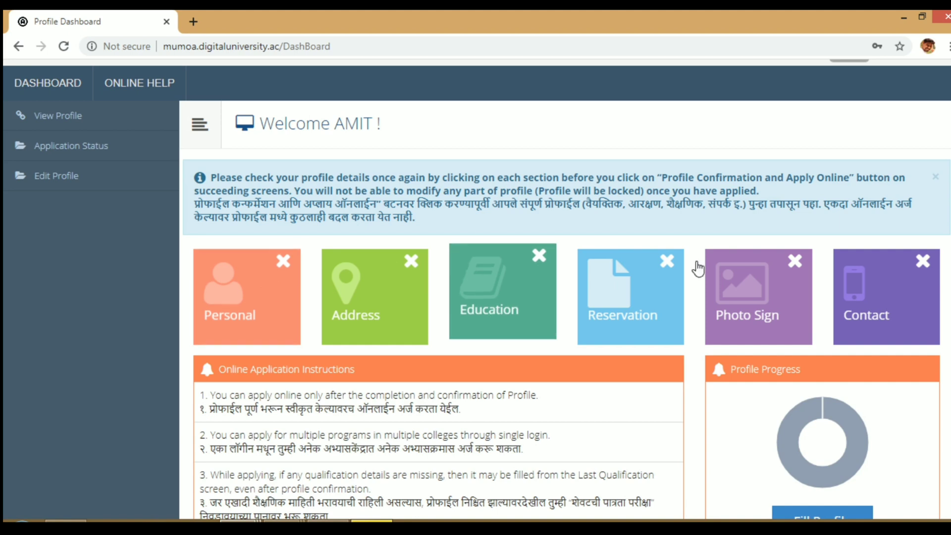
scroll(476, 287, down, 2)
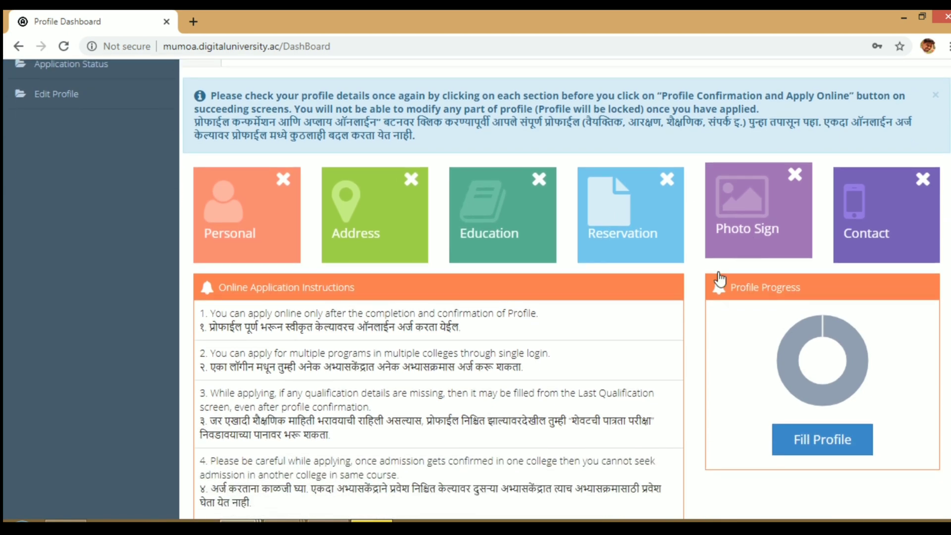
click(844, 451)
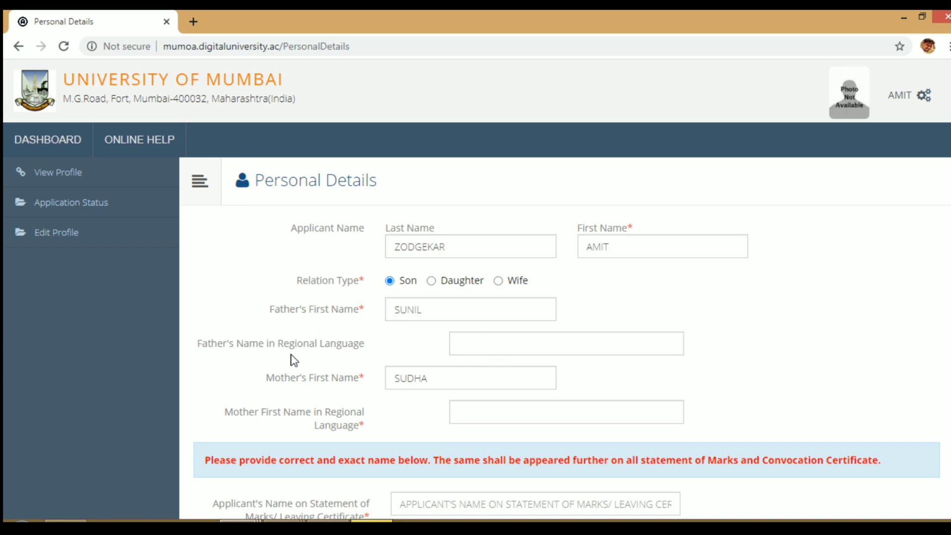
Fill in the parents' names in the regional language and the applicant's full certificate name in English and the regional language
click(469, 345)
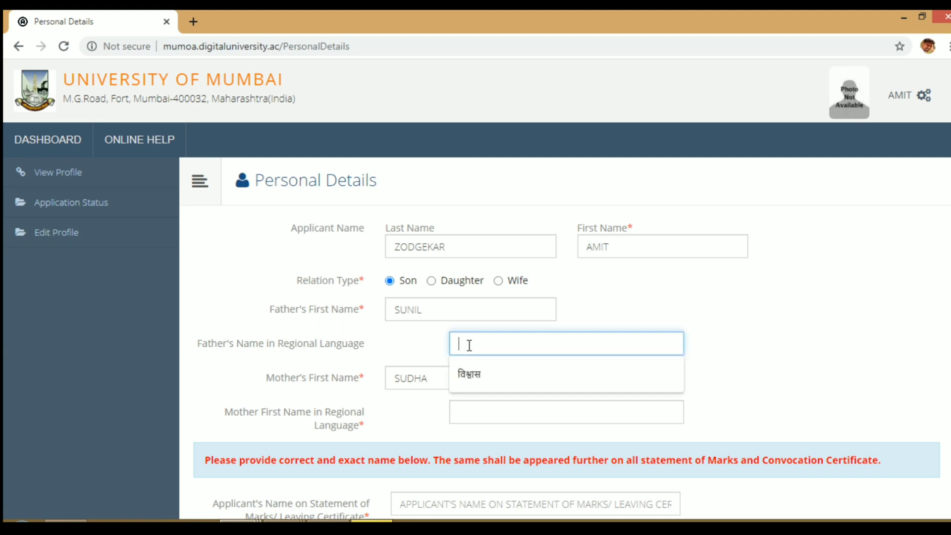
text(sunil)
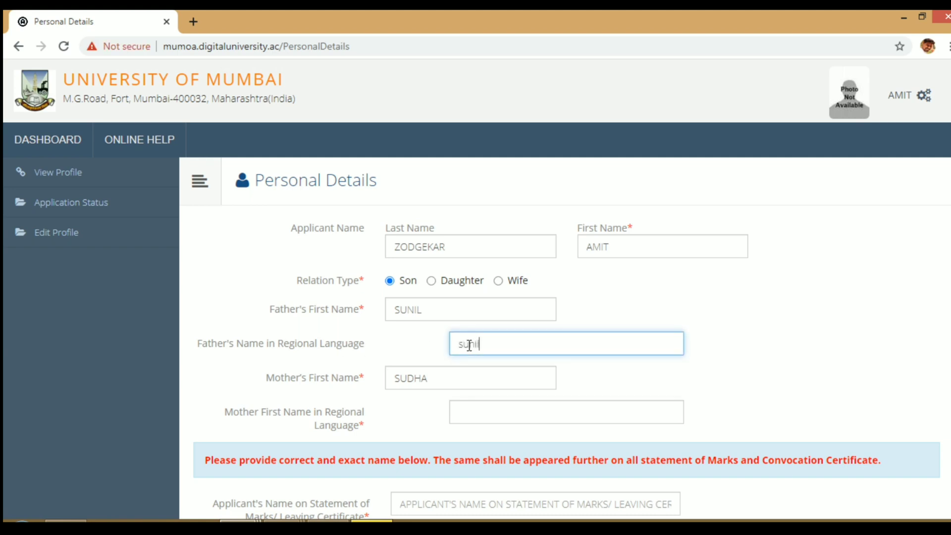
click(458, 372)
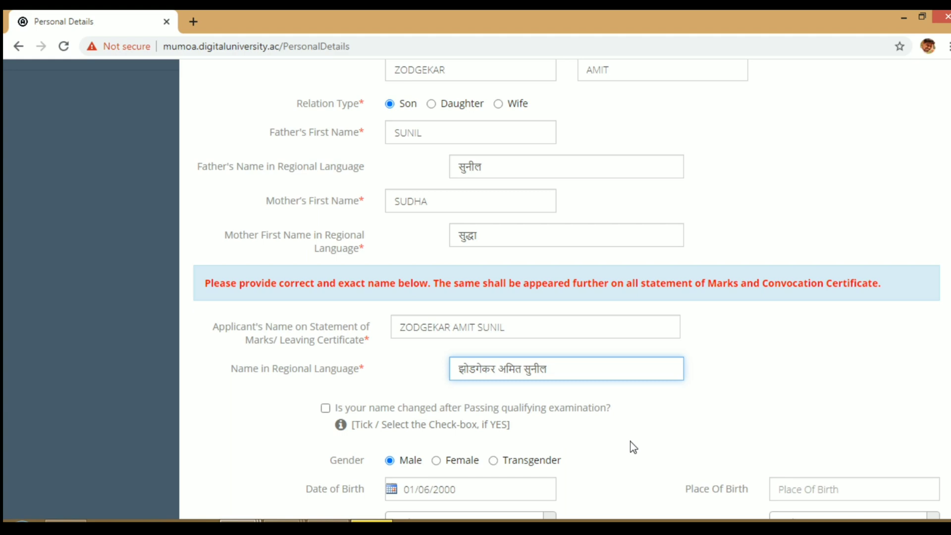
scroll(567, 288, down, 2)
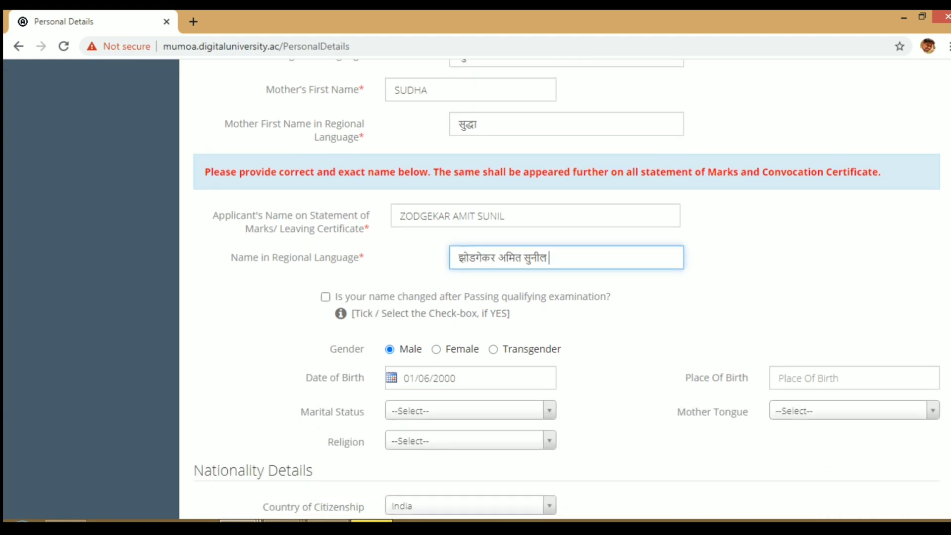
scroll(930, 270, up, 2)
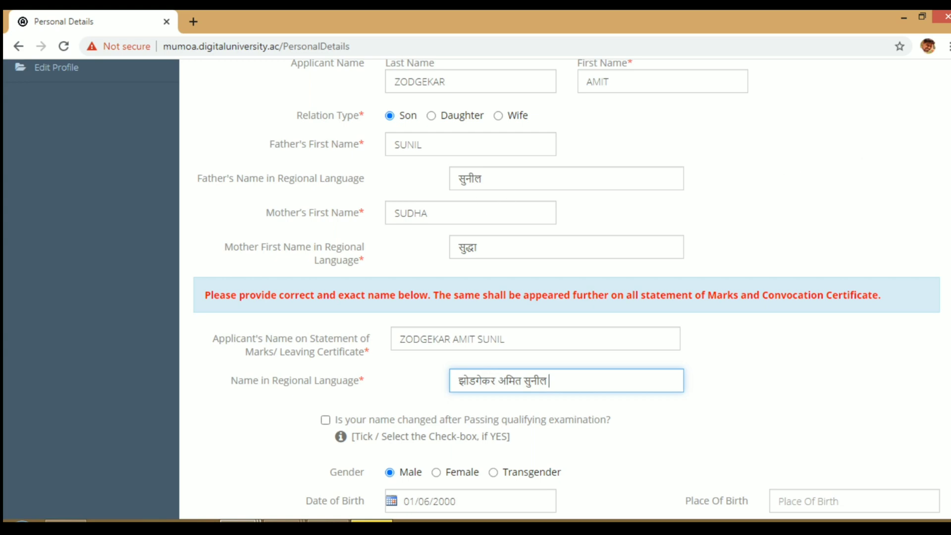
scroll(565, 288, down, 3)
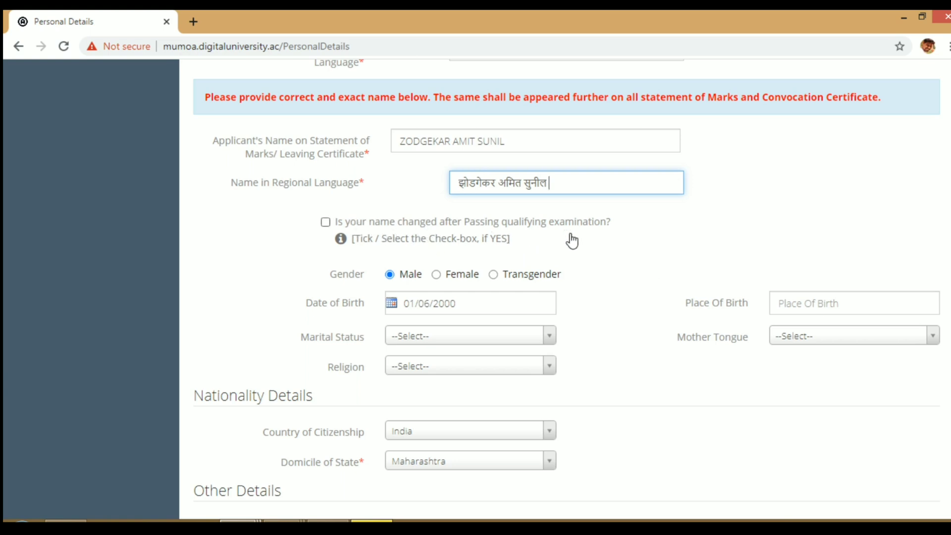
Enter KOPARGAON as the place of birth and set the marital status to UnMarried
click(328, 223)
click(328, 223)
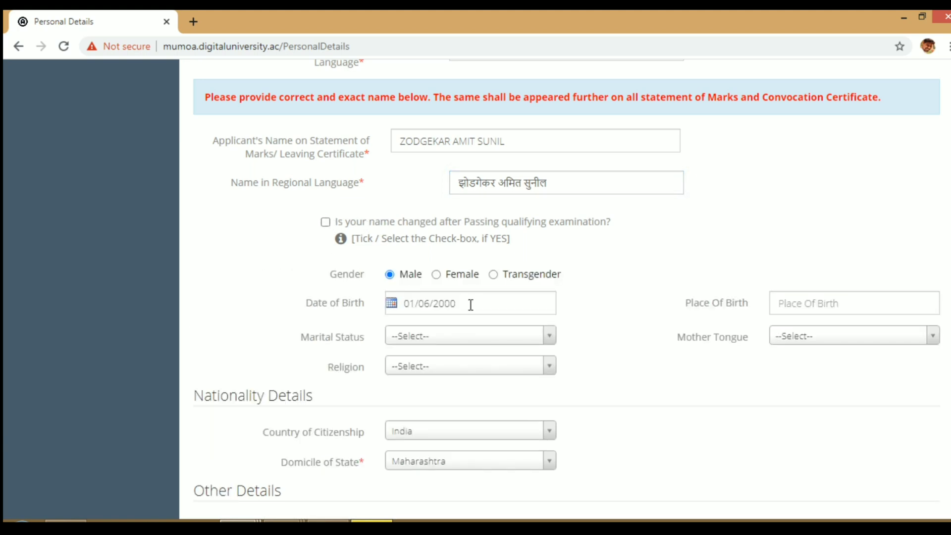
click(818, 299)
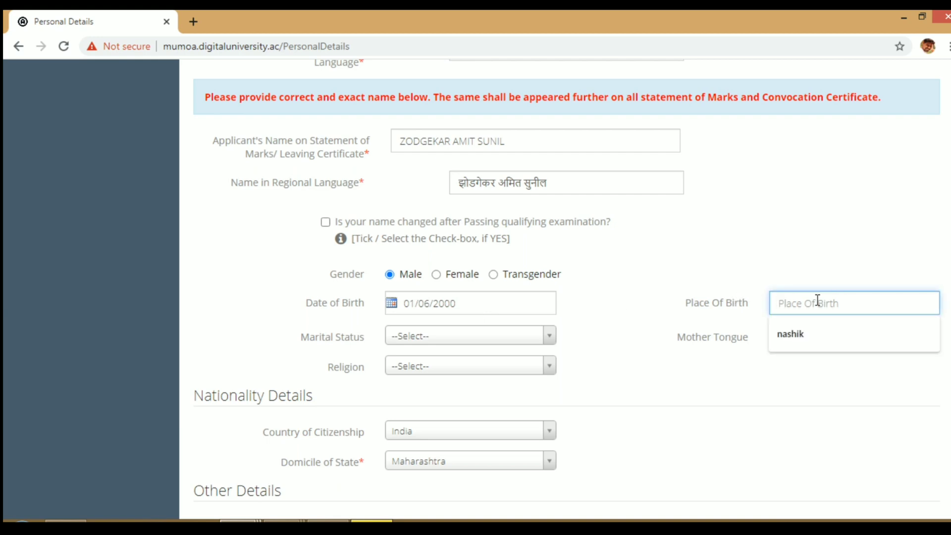
text(KOPARA)
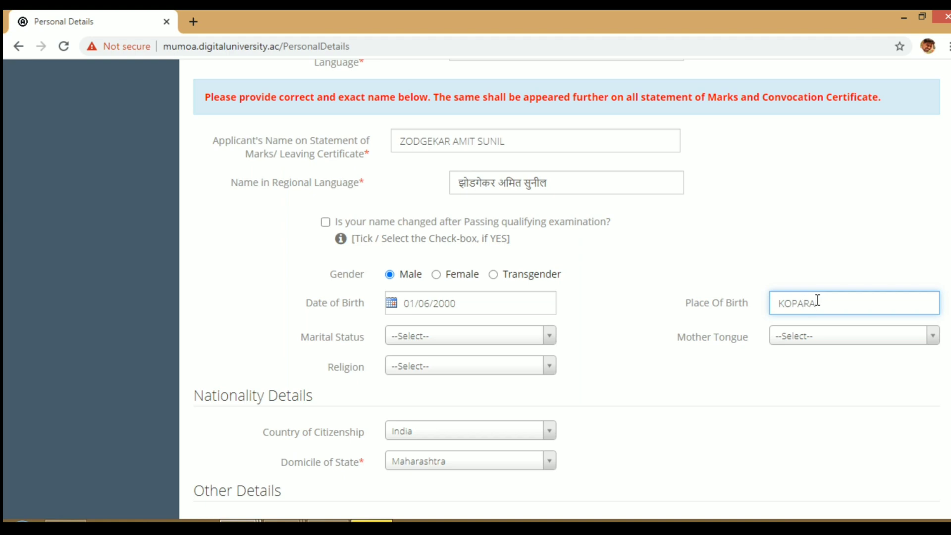
key(BackSpace)
text(GAON)
click(550, 338)
click(479, 402)
Set the applicant's mother tongue to Marathi and religion to Hindu
click(841, 345)
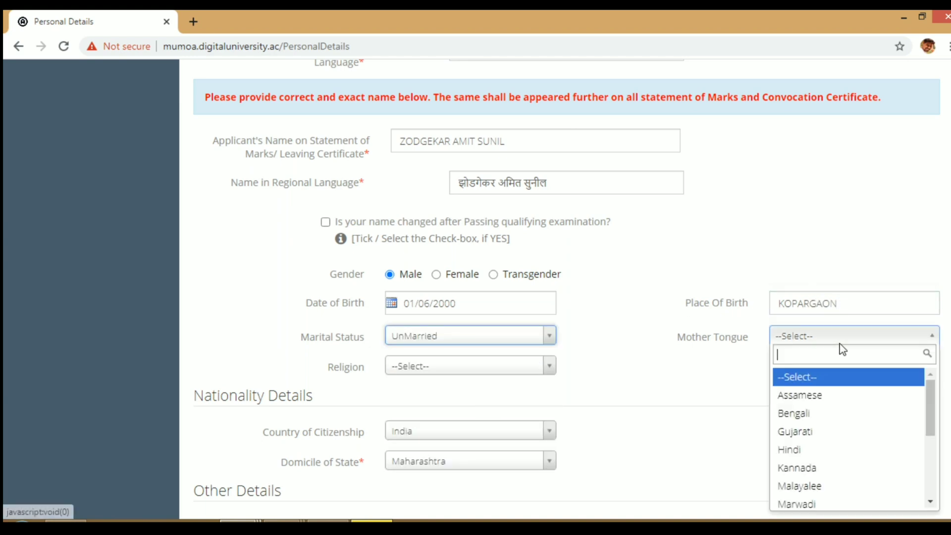
text(MA)
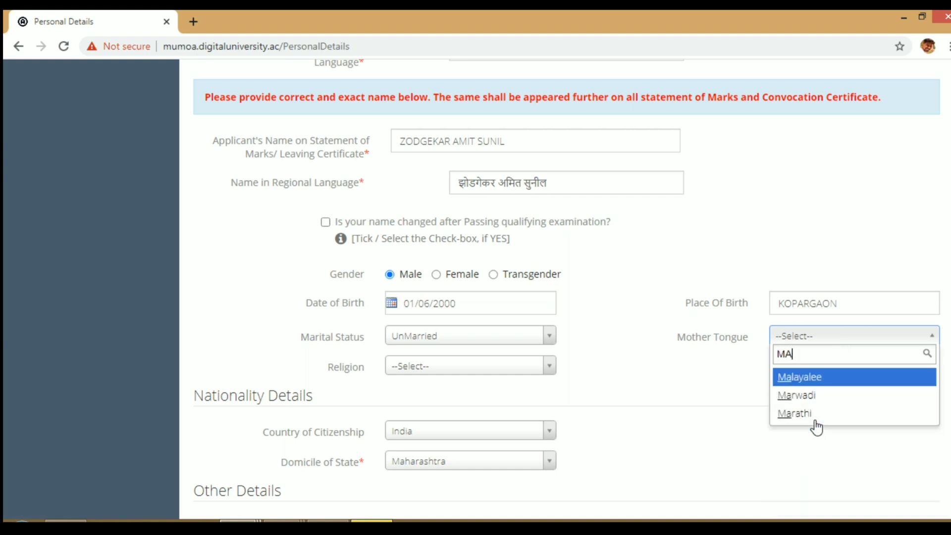
text(RA)
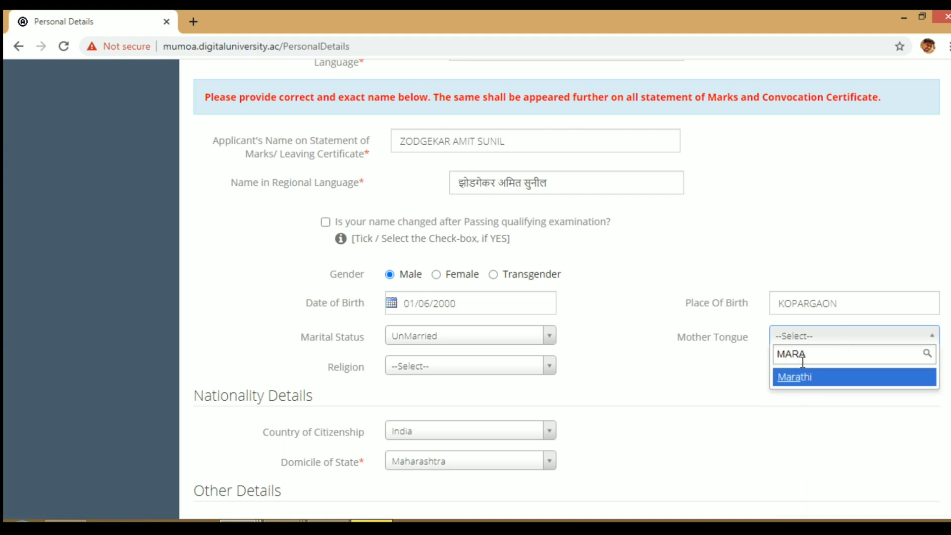
click(809, 385)
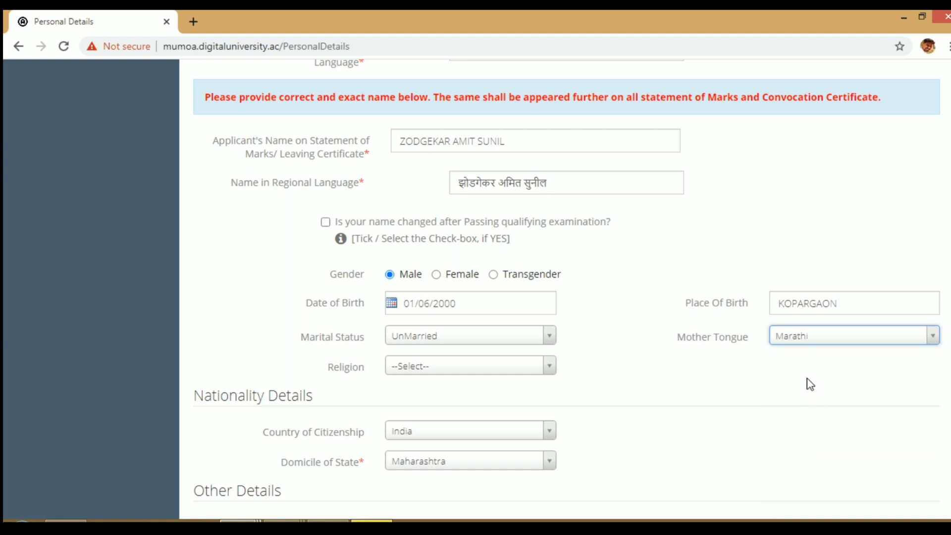
click(516, 370)
click(480, 240)
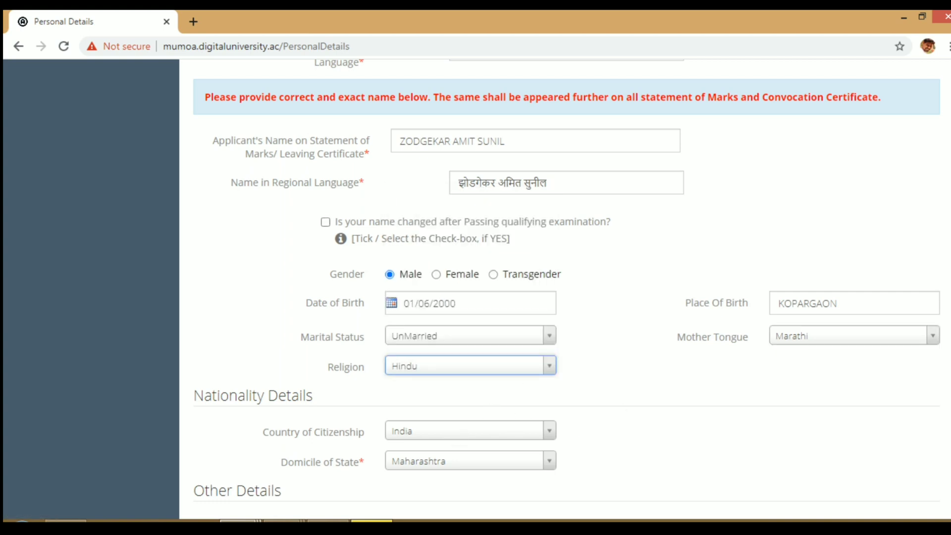
Enter the applicant's Aadhaar number and answer No to being registered in the voter list
scroll(899, 169, down, 4)
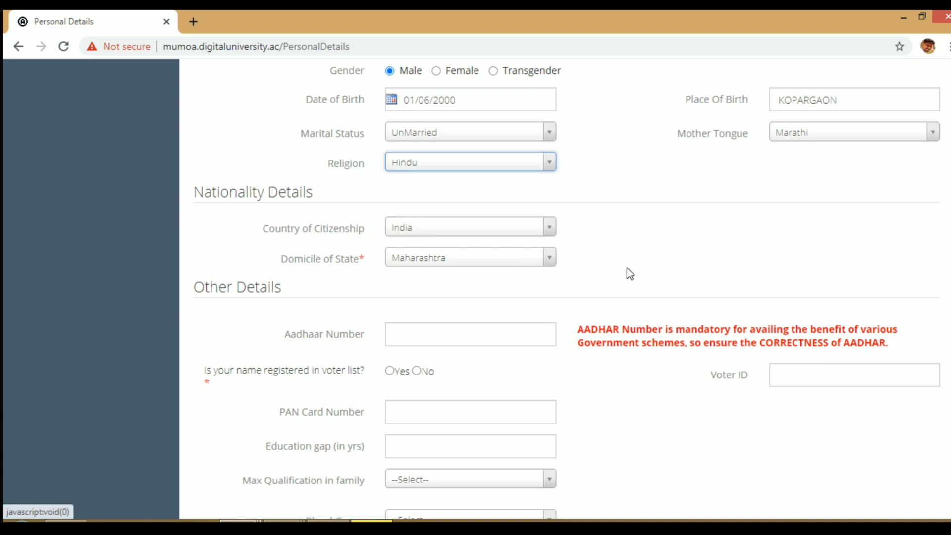
scroll(567, 289, down, 1)
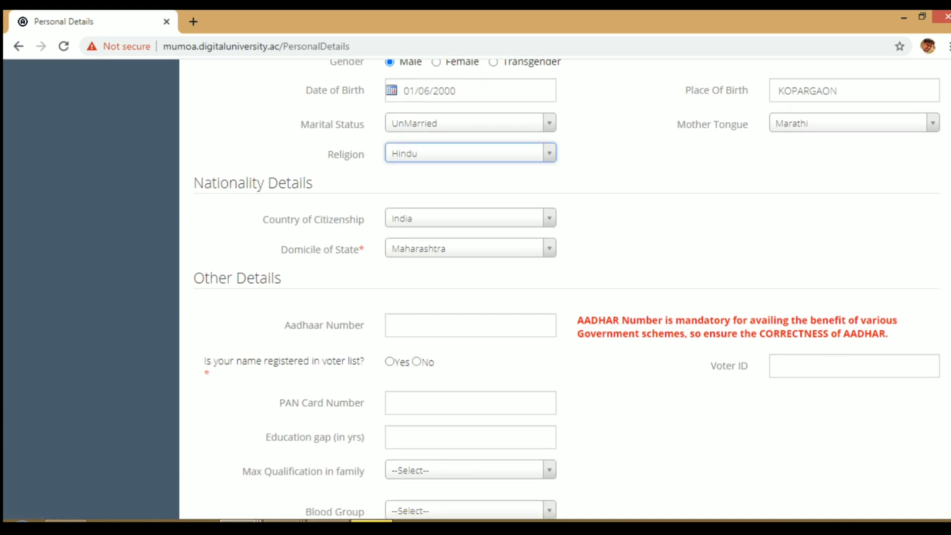
scroll(566, 289, down, 1)
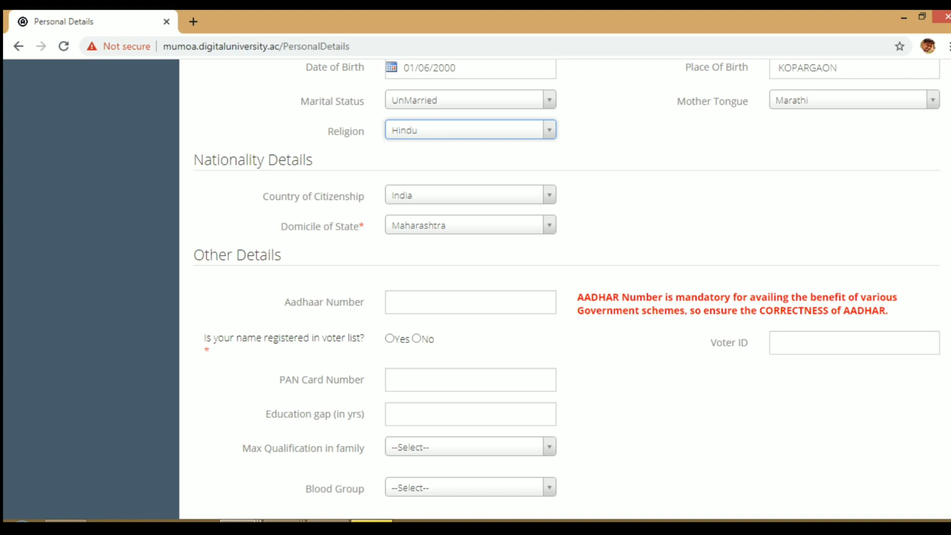
click(528, 200)
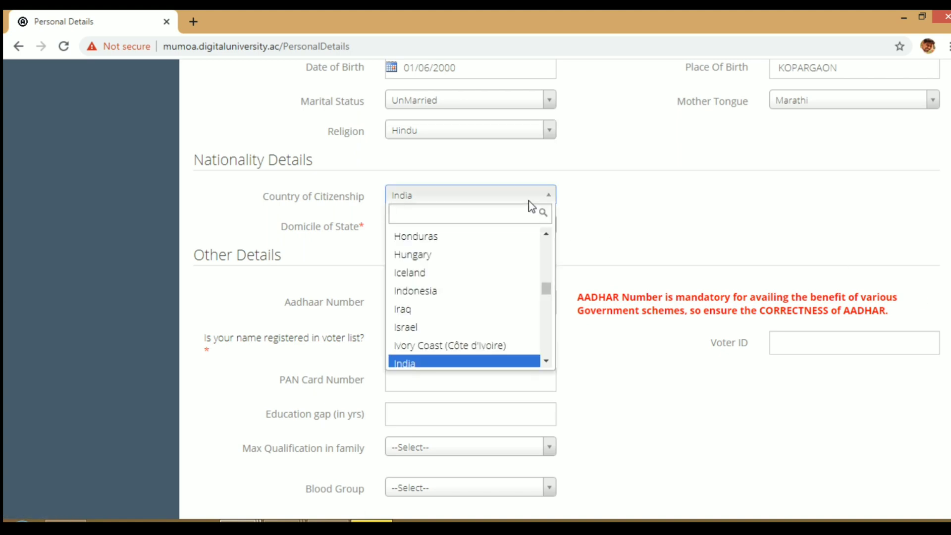
click(529, 200)
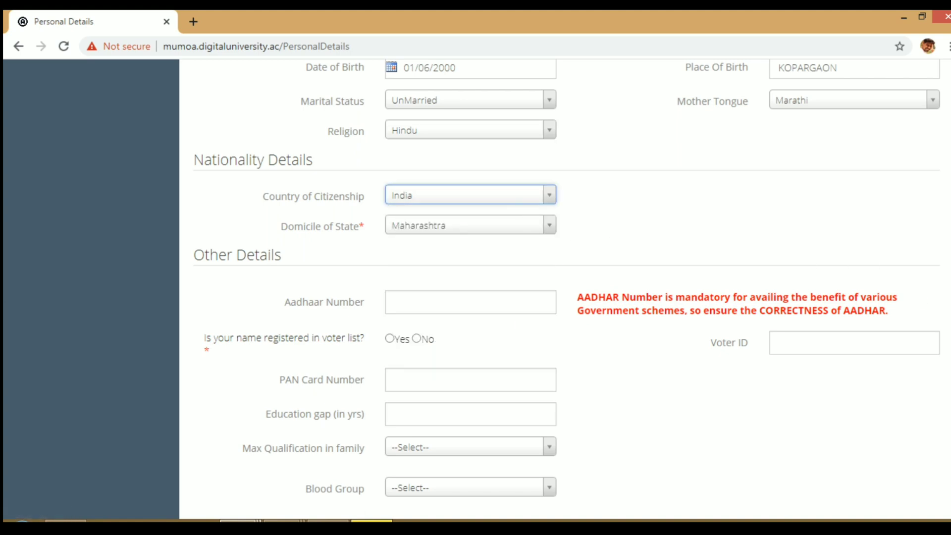
scroll(567, 288, down, 1)
click(507, 240)
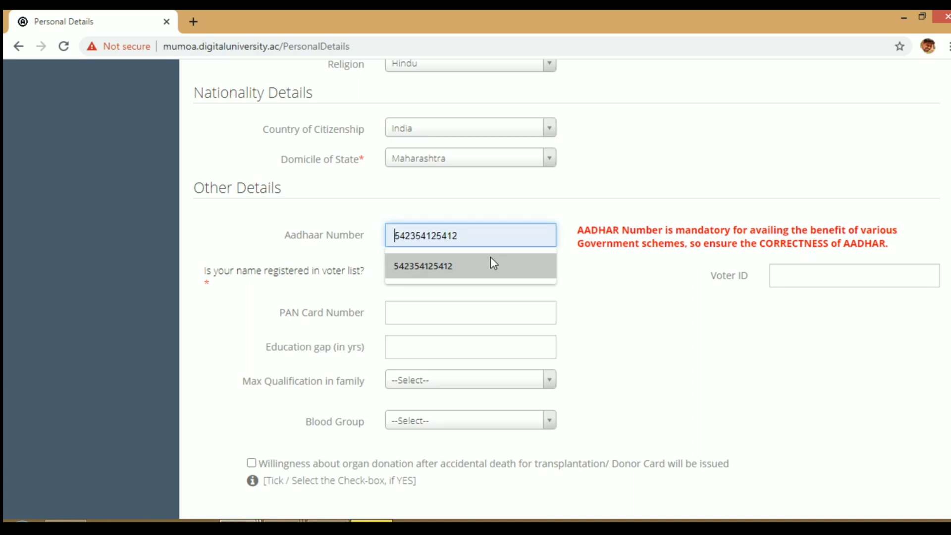
click(491, 257)
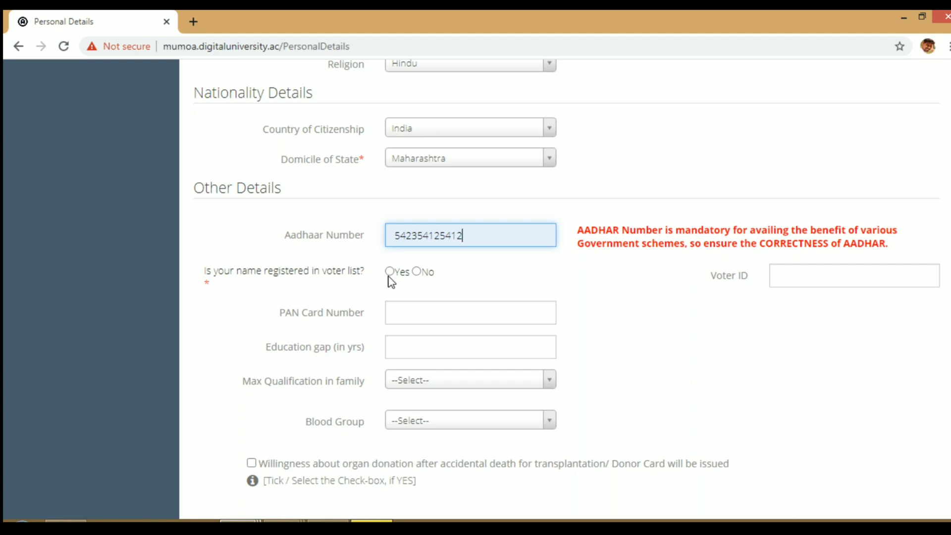
click(416, 273)
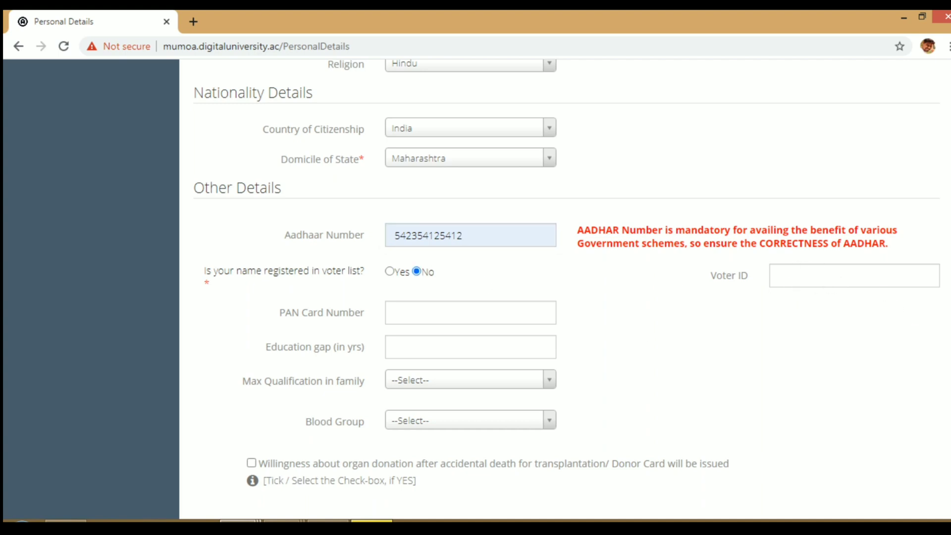
Tick the willingness for organ donation option and save the Personal Details to proceed to the address section
scroll(567, 290, down, 2)
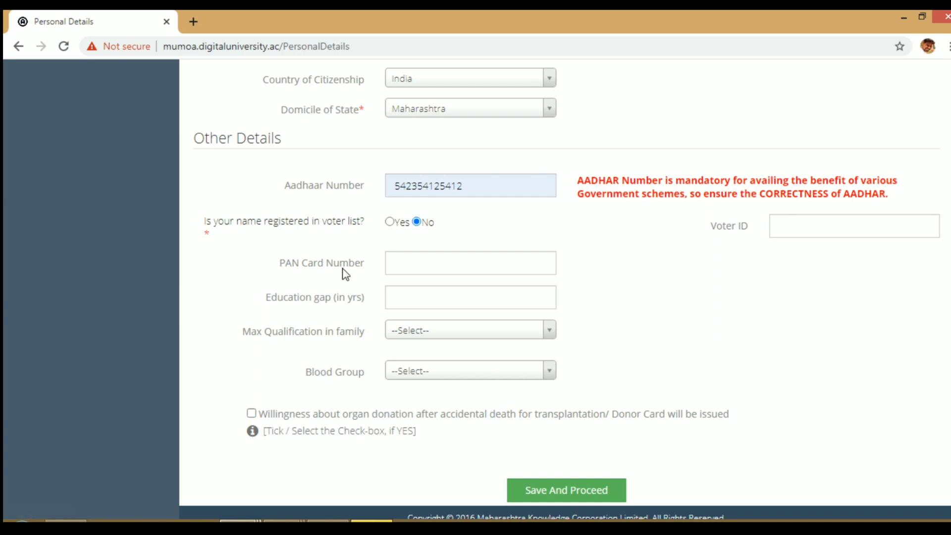
click(398, 302)
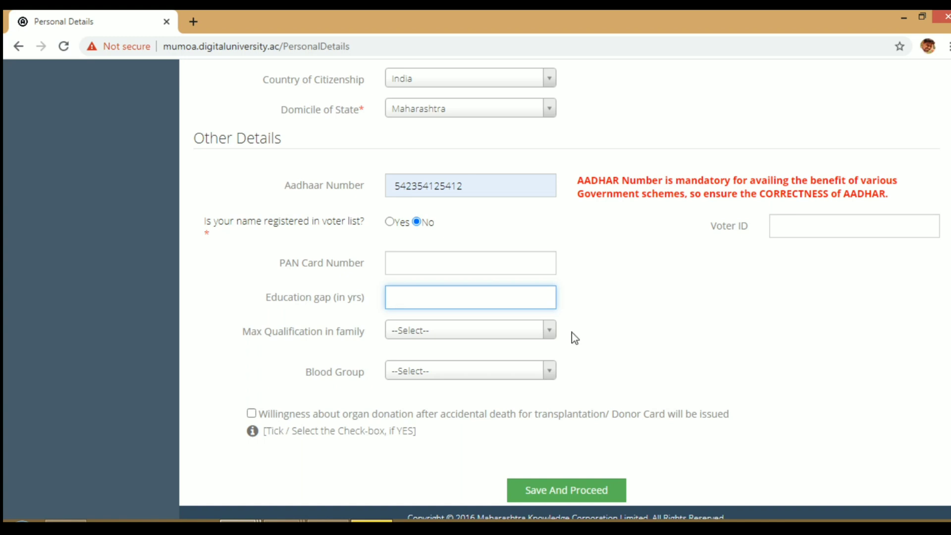
scroll(565, 289, down, 1)
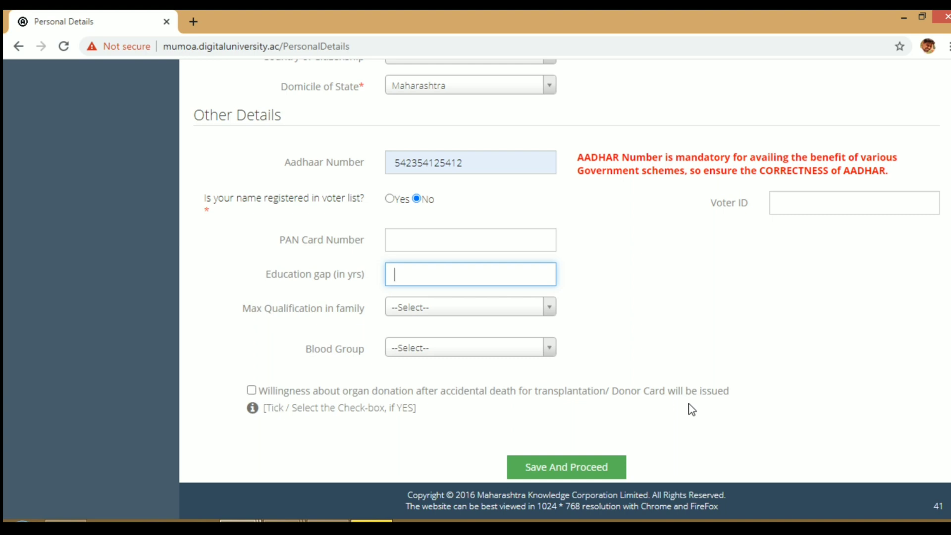
click(251, 391)
click(252, 390)
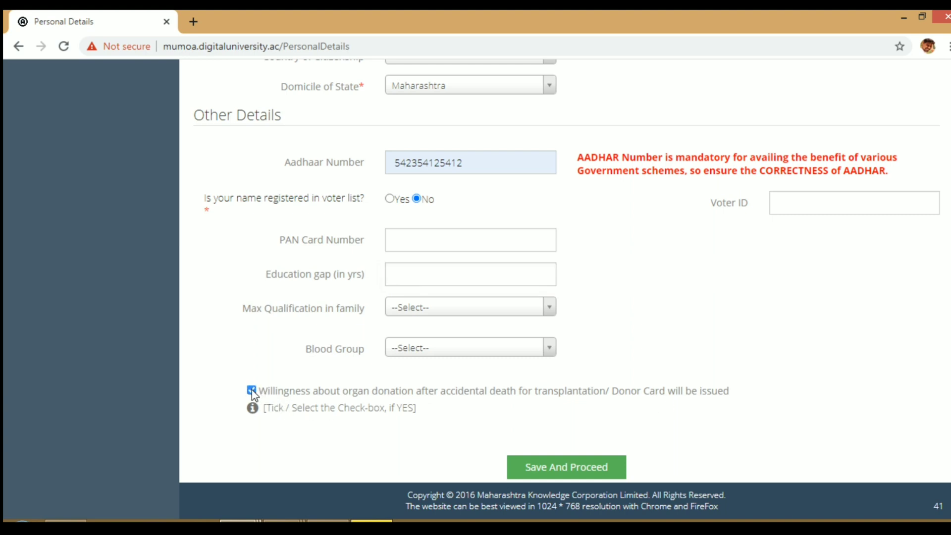
click(574, 465)
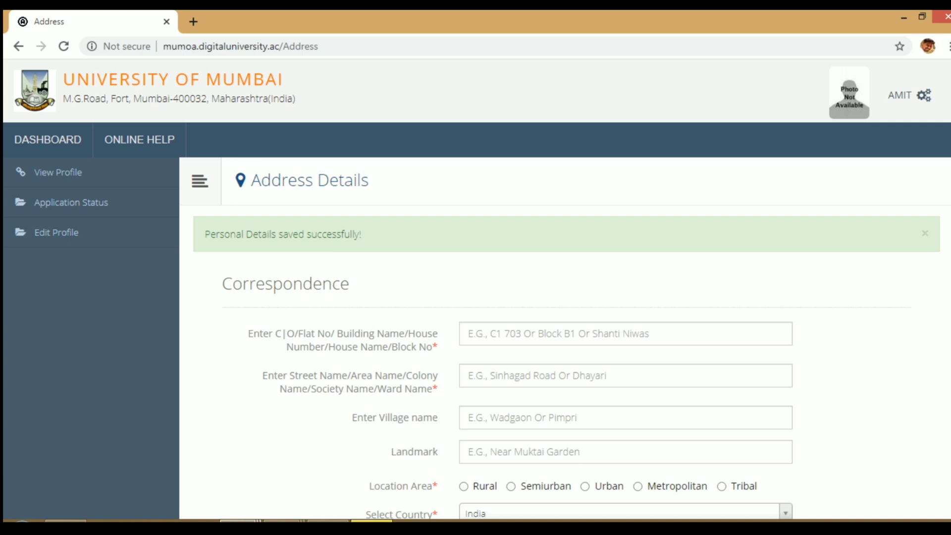
Fill in the house or building name and the street or colony name of the correspondence address
scroll(570, 297, down, 3)
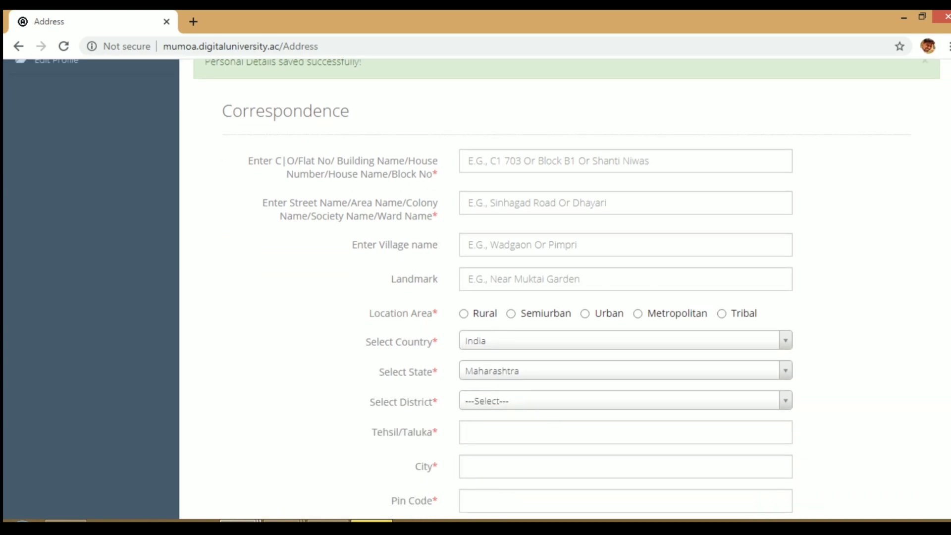
click(692, 165)
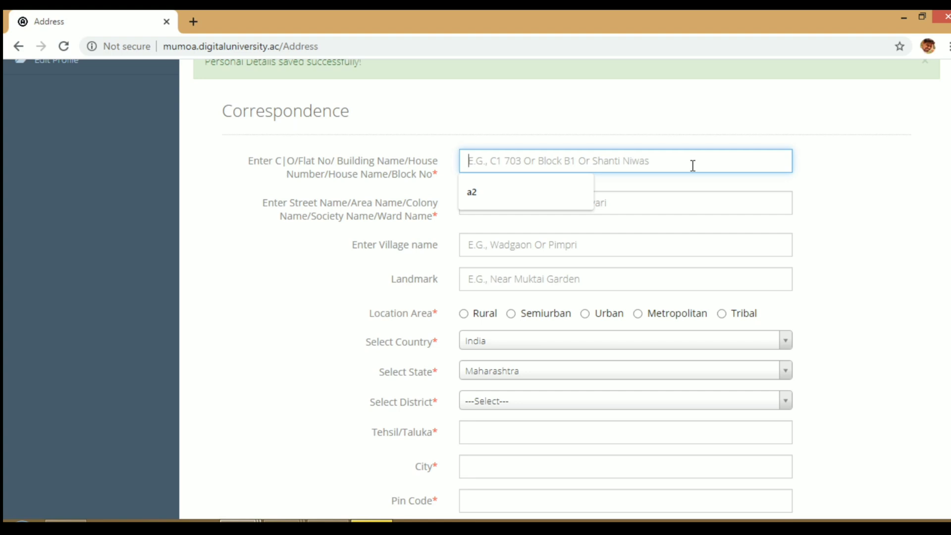
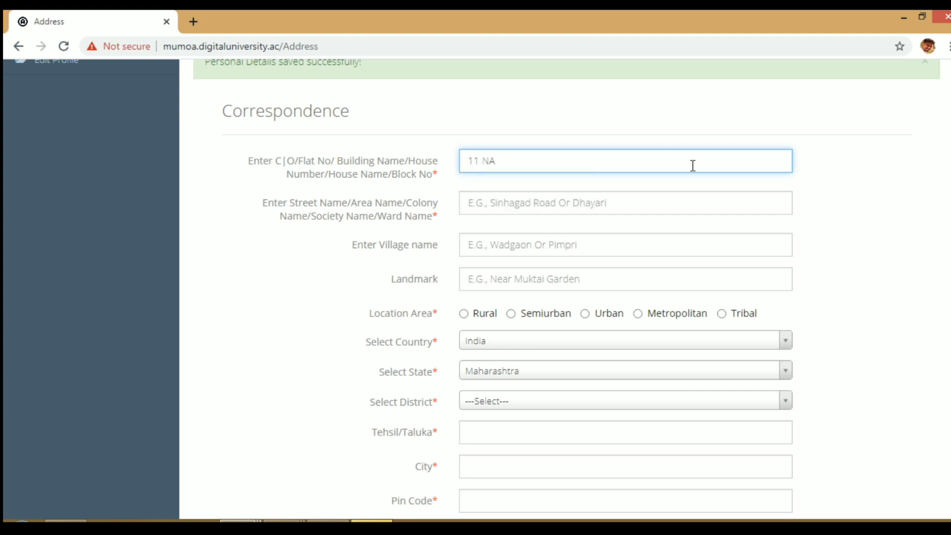
key(Tab)
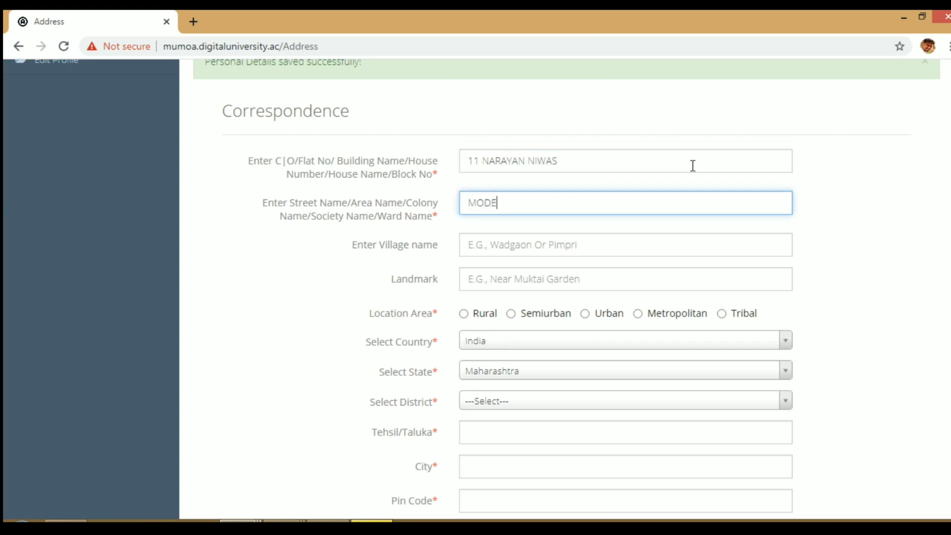
Enter NASHIK as the village name of the correspondence address and leave the landmark empty
key(Tab)
text(NASHIK)
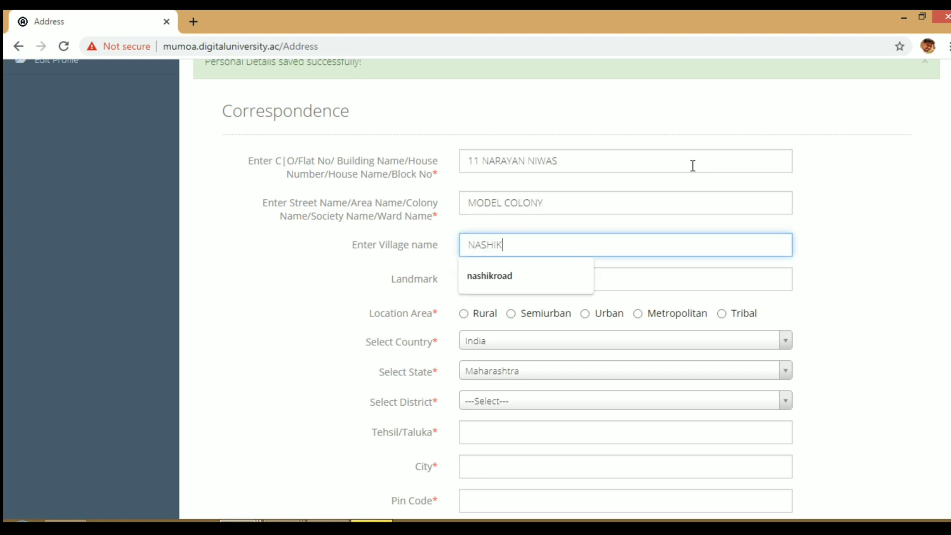
key(Tab)
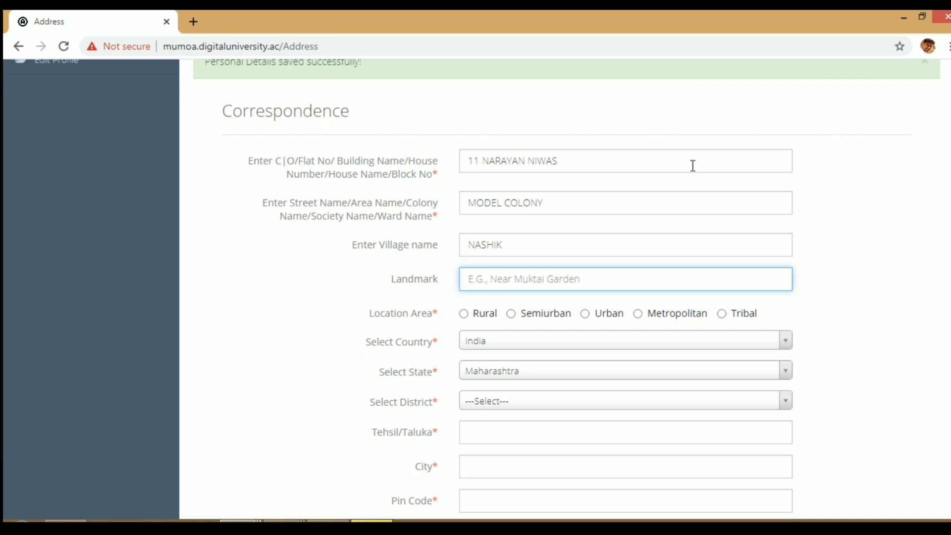
text(N)
key(BackSpace)
key(Tab)
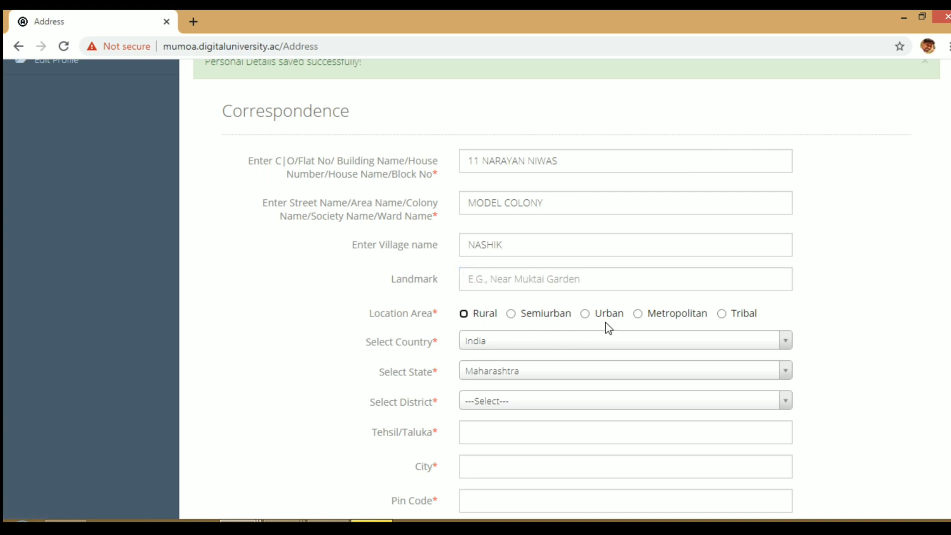
Set the correspondence address's location area to Urban and its district to Nashik
click(586, 314)
click(575, 345)
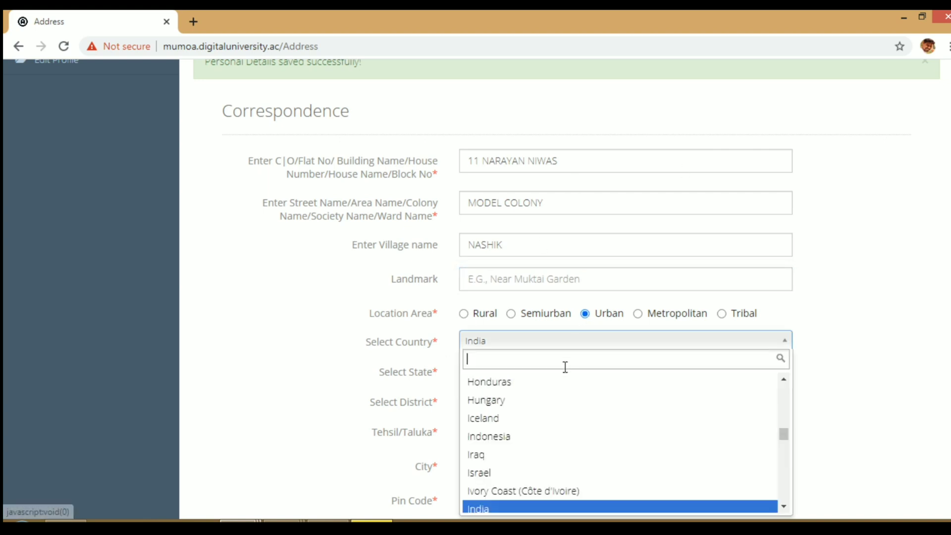
click(566, 349)
click(542, 403)
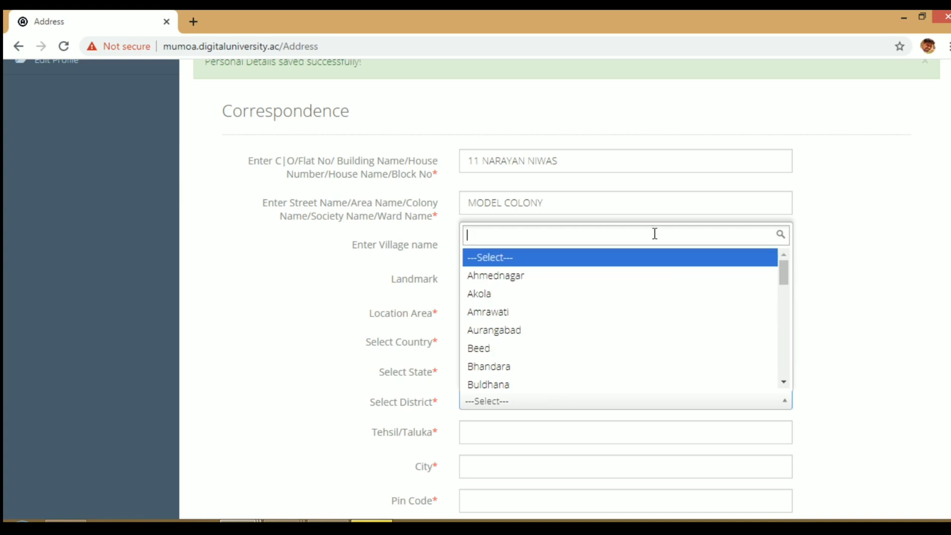
text(NASHIK)
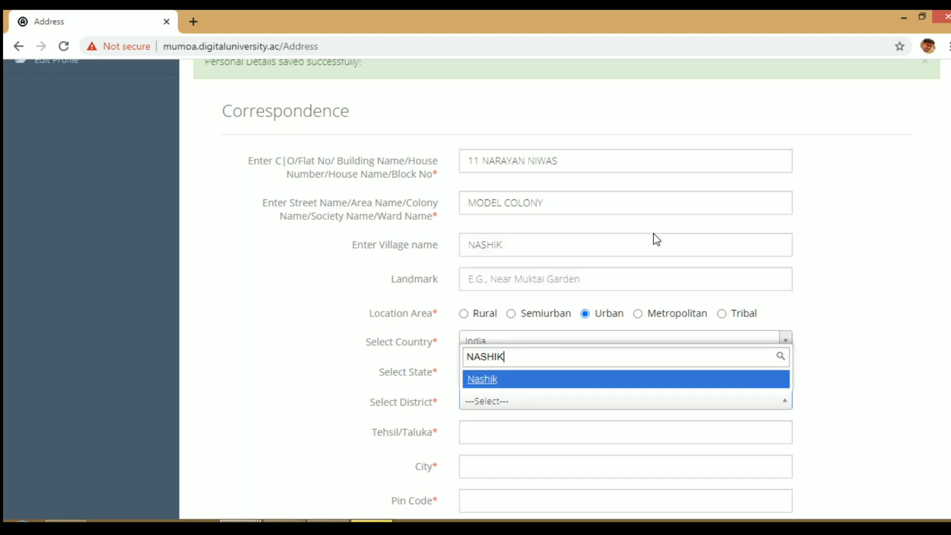
click(534, 382)
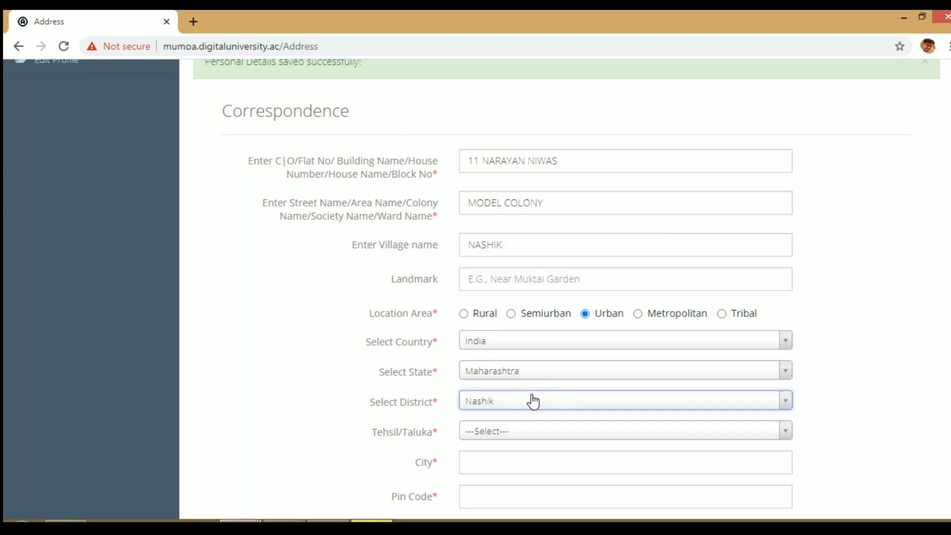
click(530, 404)
click(530, 401)
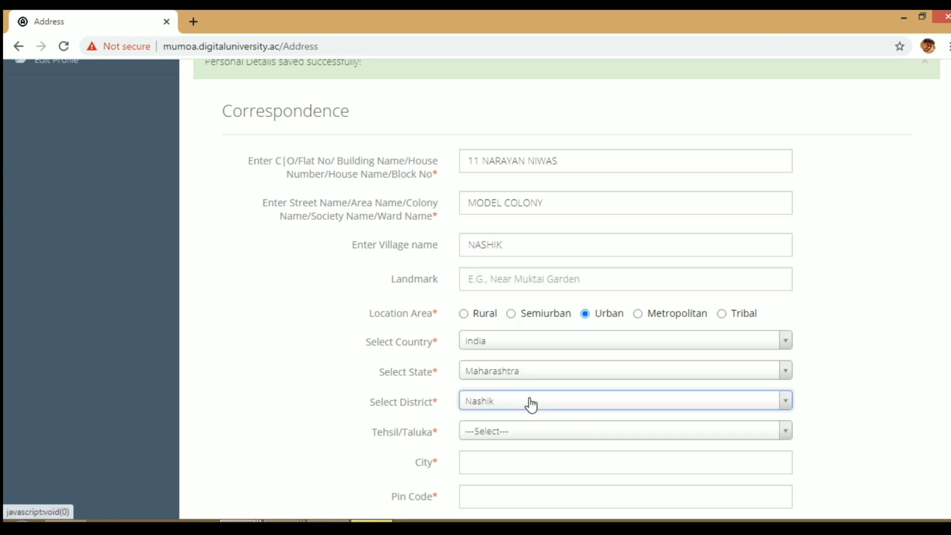
Set the Tehsil/Taluka of the correspondence address to Nashik
click(531, 432)
text(NAS)
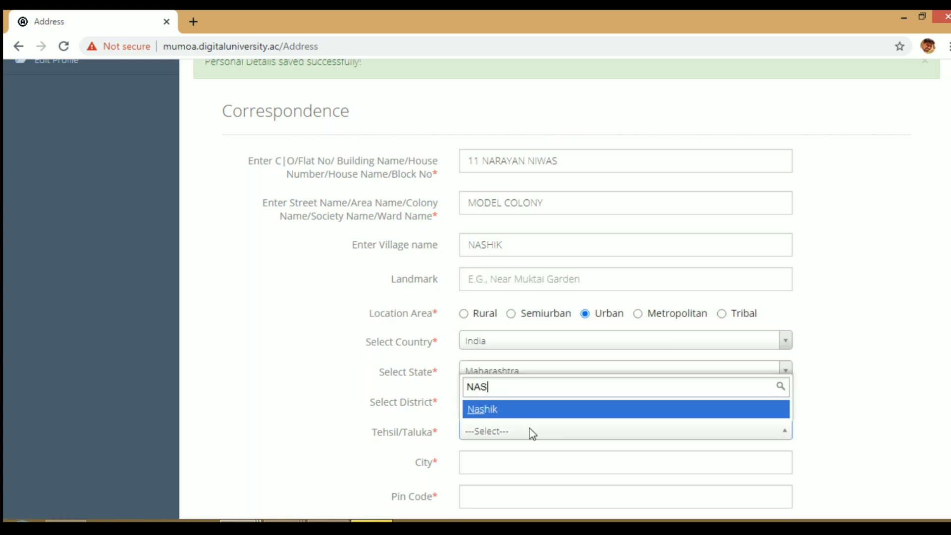
text(HIK)
click(520, 411)
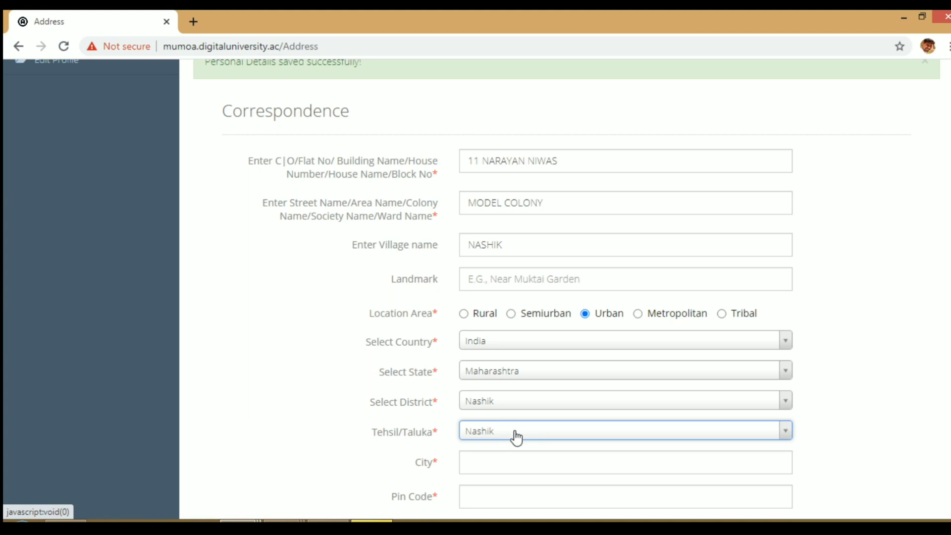
click(517, 435)
click(517, 435)
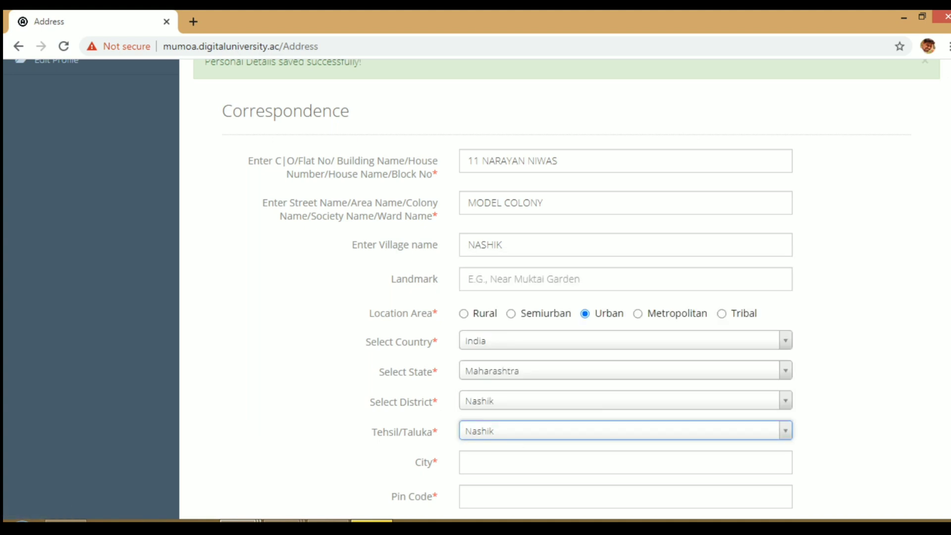
Enter Nashik as the city and fill in the postal pin code of the correspondence address
scroll(517, 436, down, 3)
click(654, 300)
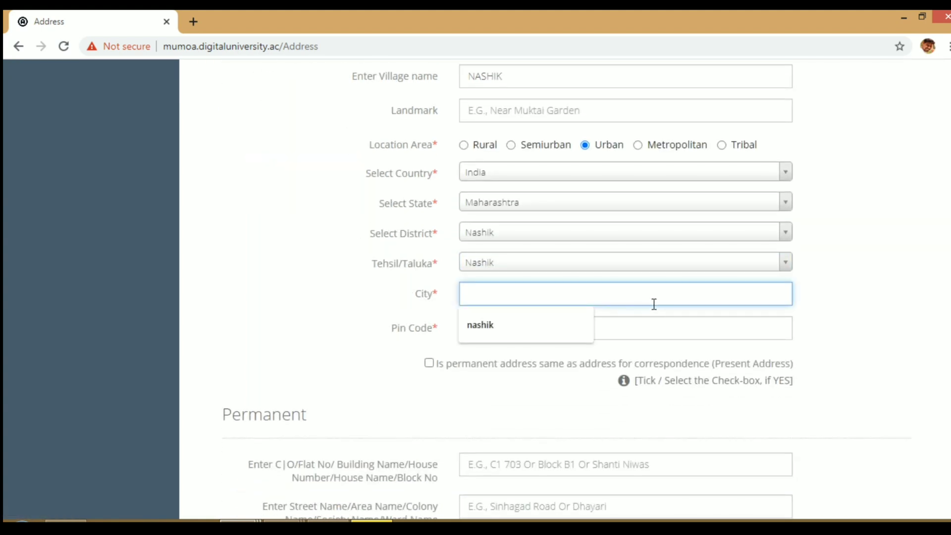
click(580, 322)
click(553, 327)
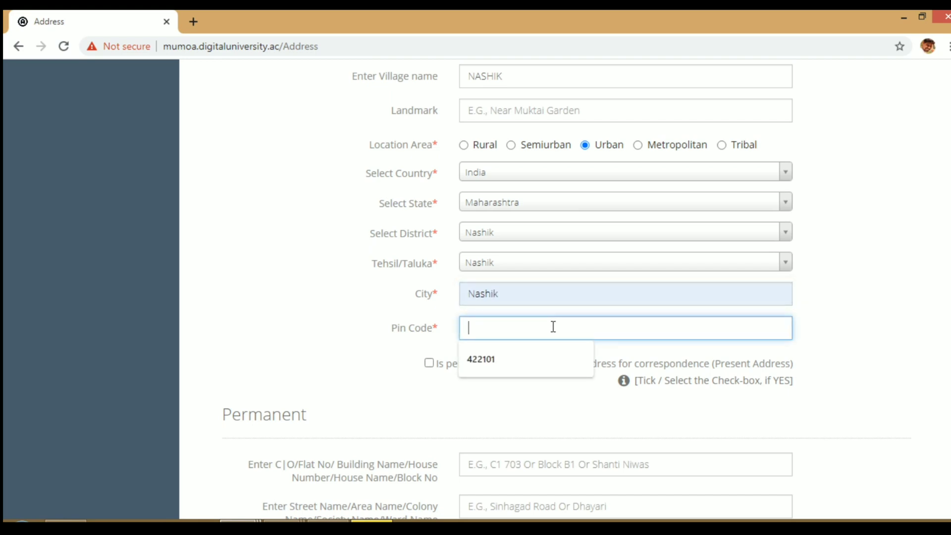
click(530, 350)
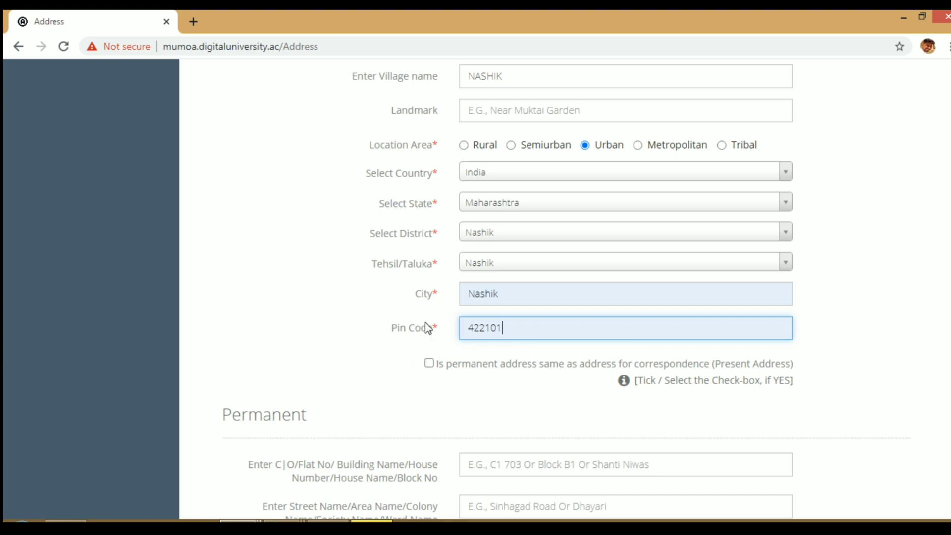
Mark the permanent address as same as the correspondence address and save the Address Details
click(429, 363)
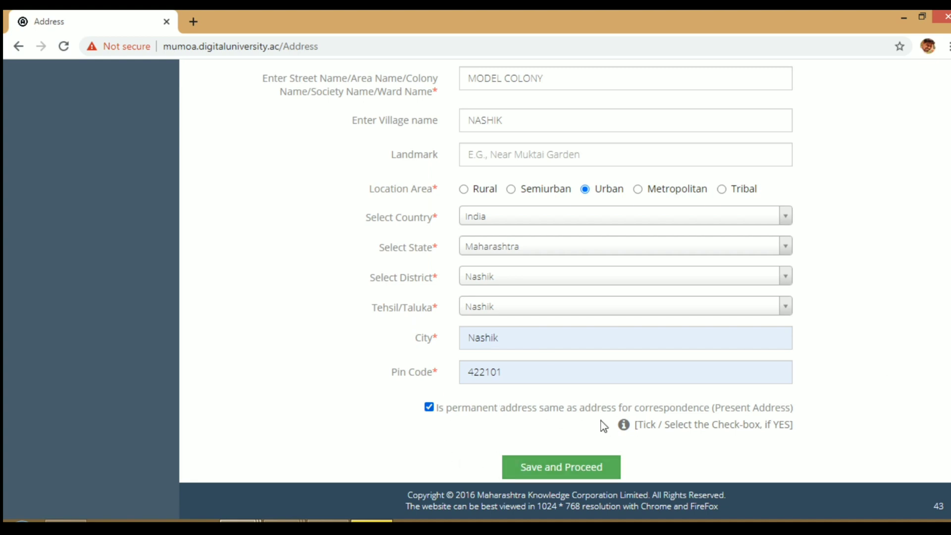
click(581, 468)
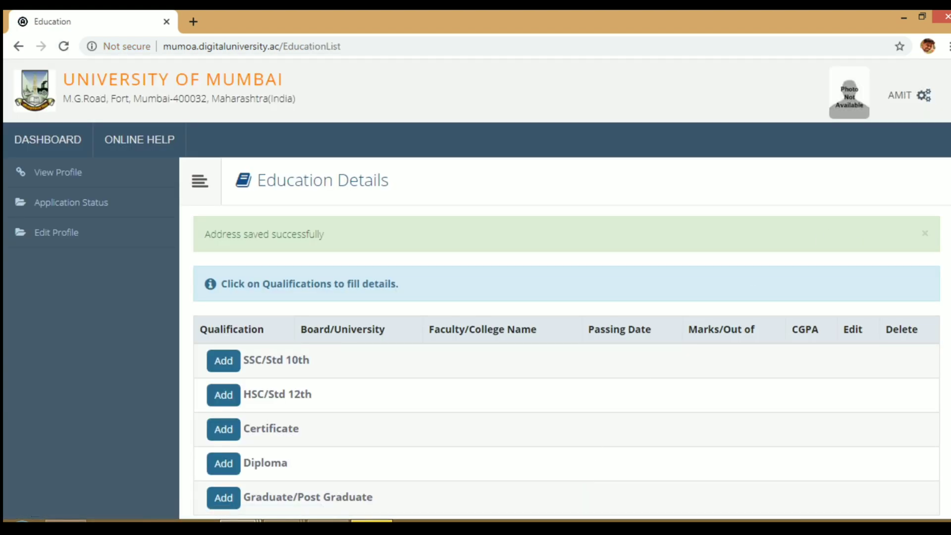
Add the SSC/Std 10th qualification and choose MAHARASHTRA STATE BOARD OF SECONDARY AND HIGHER SECONDARY EDUCATION as its board
scroll(565, 297, down, 2)
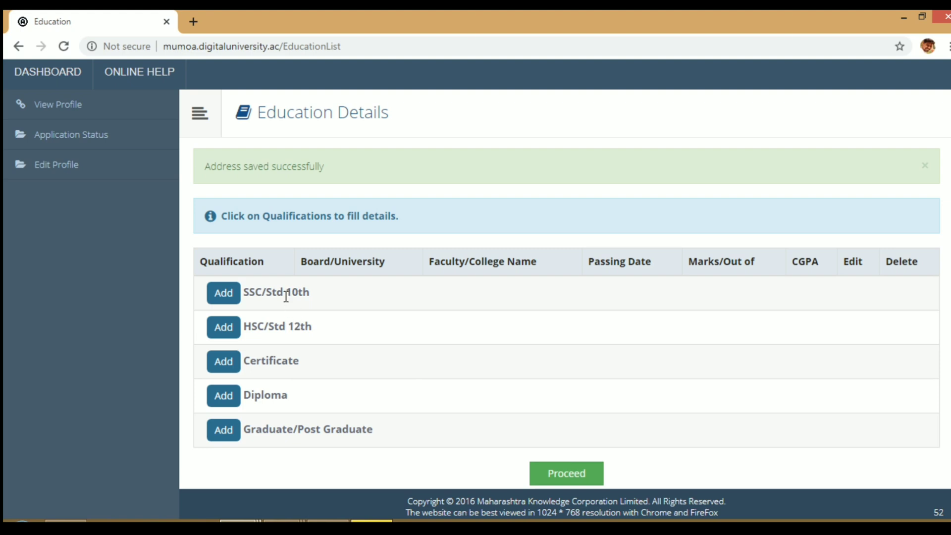
click(236, 299)
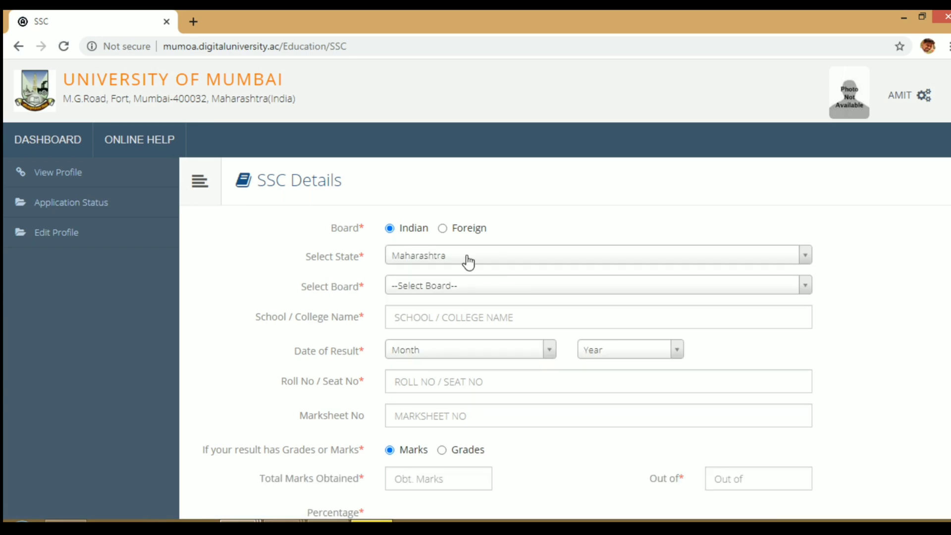
scroll(416, 194, down, 1)
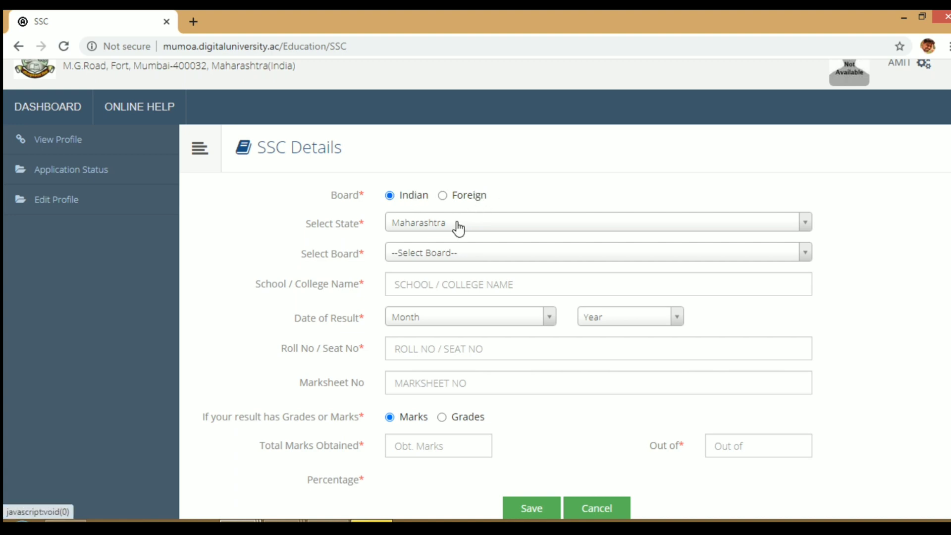
click(451, 253)
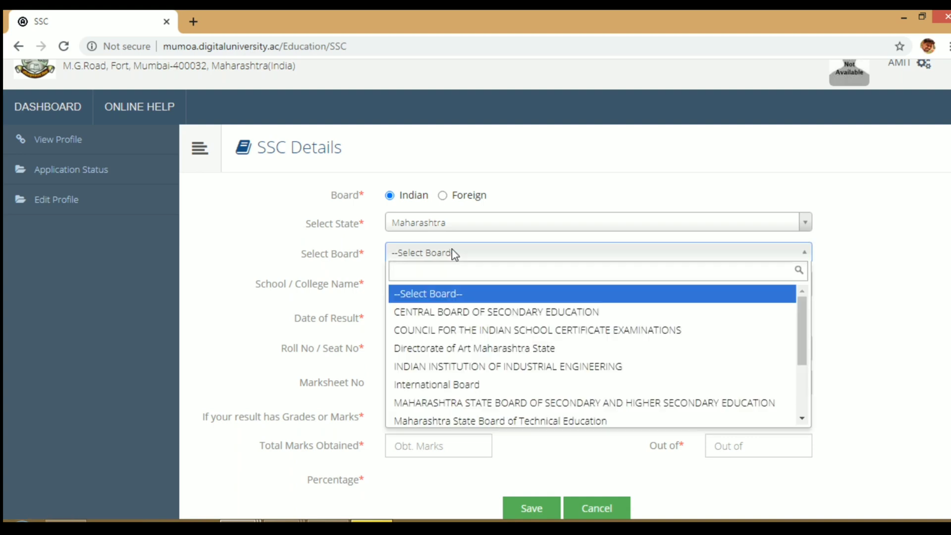
drag(803, 313, 804, 335)
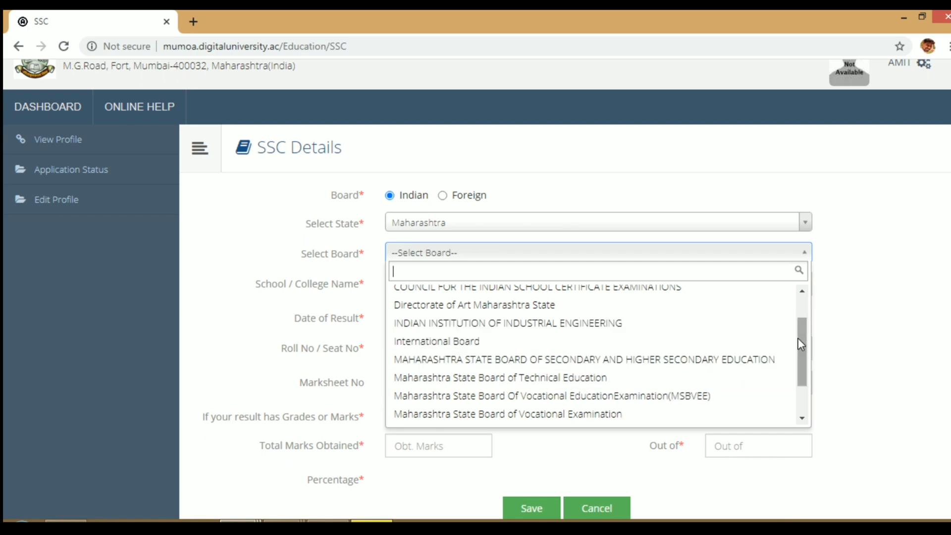
drag(800, 339, 798, 361)
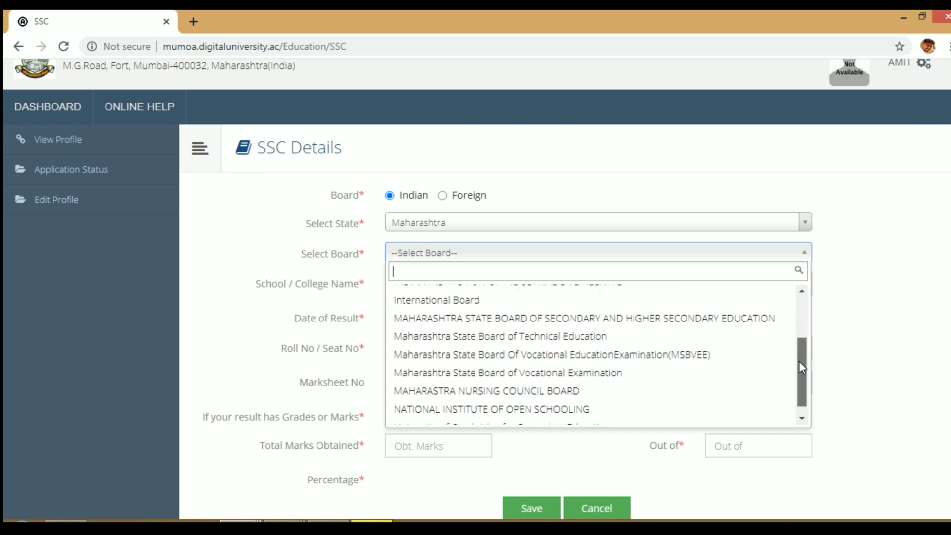
click(621, 321)
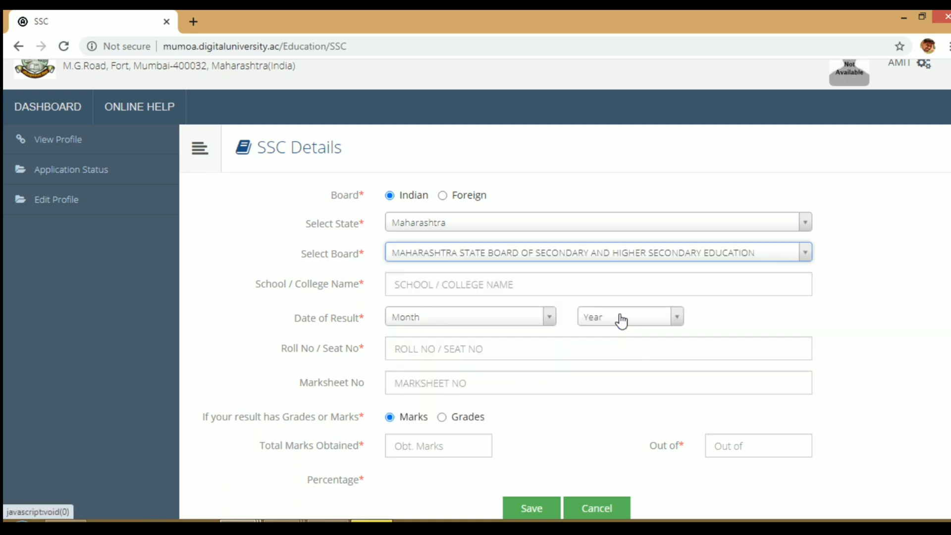
Enter LNSV as the SSC school name and set the date of result to June 2018
click(499, 284)
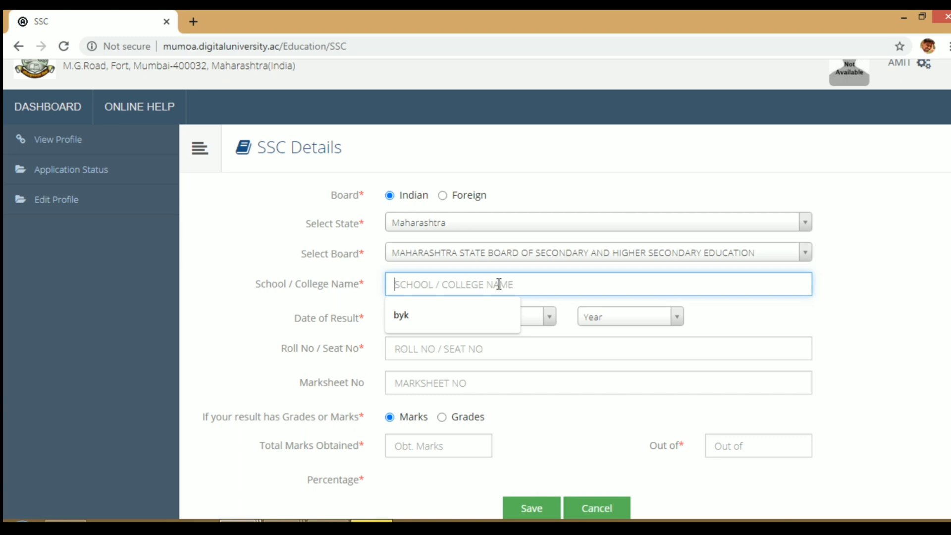
text(LNSV)
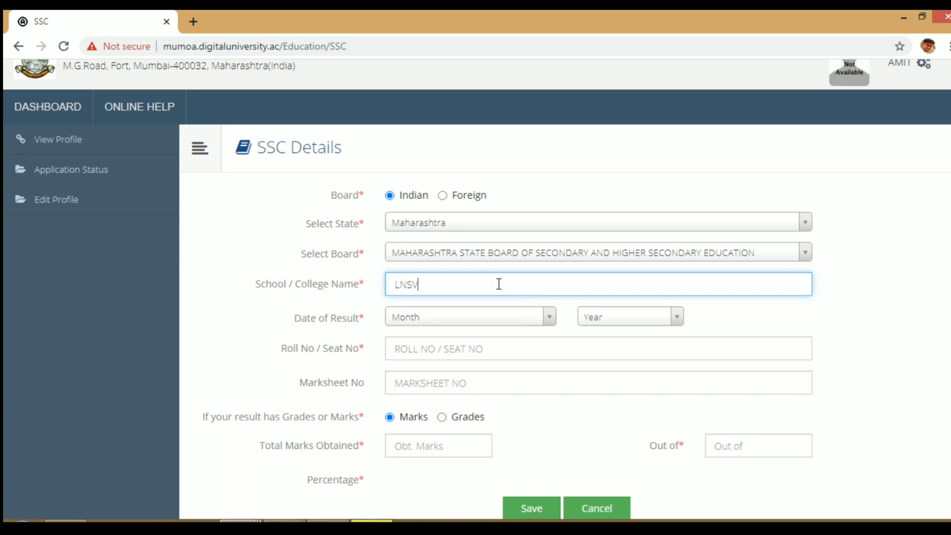
click(494, 321)
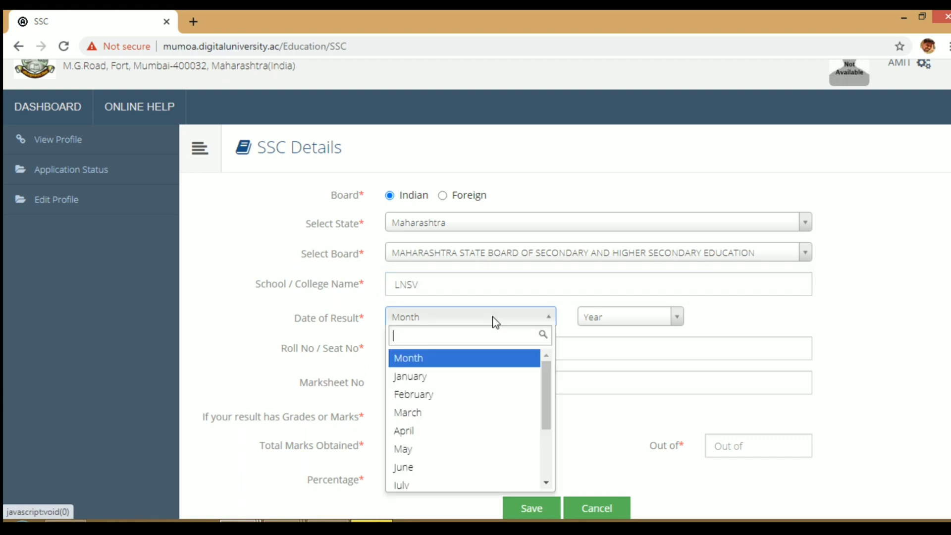
click(439, 468)
click(601, 322)
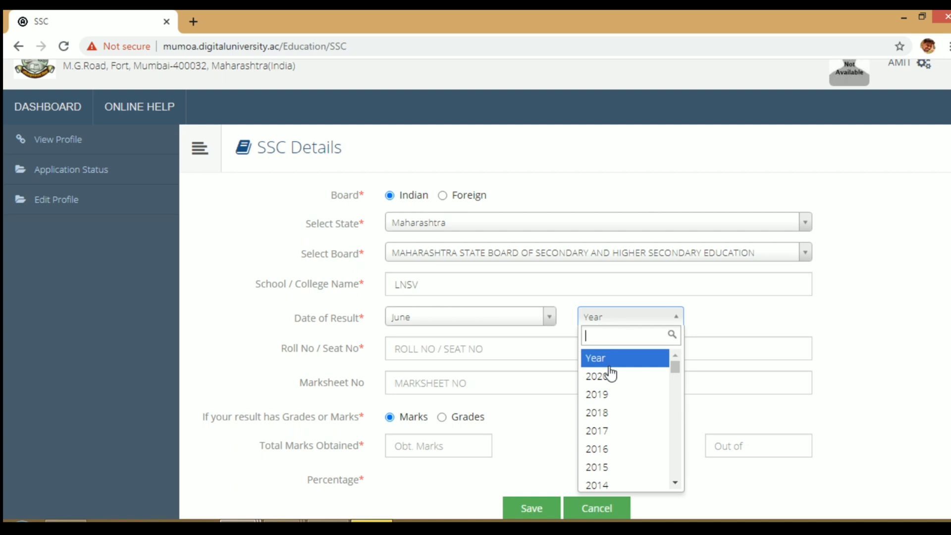
click(632, 376)
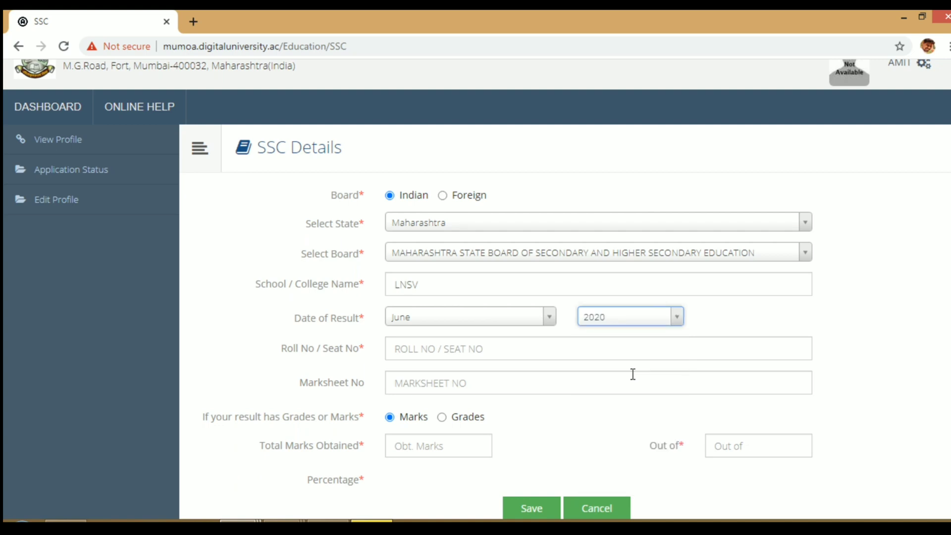
click(633, 321)
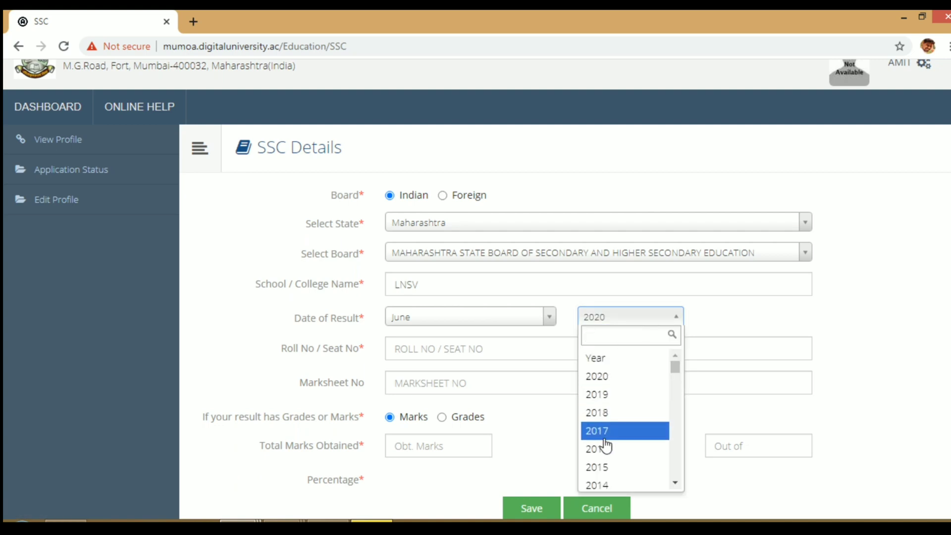
click(598, 413)
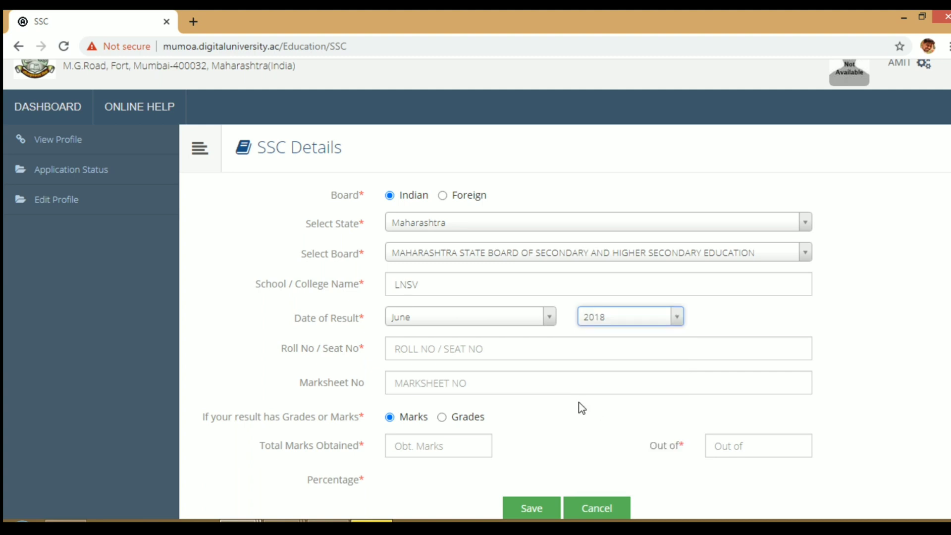
Fill in the SSC roll / seat number and leave the marksheet number blank
click(503, 349)
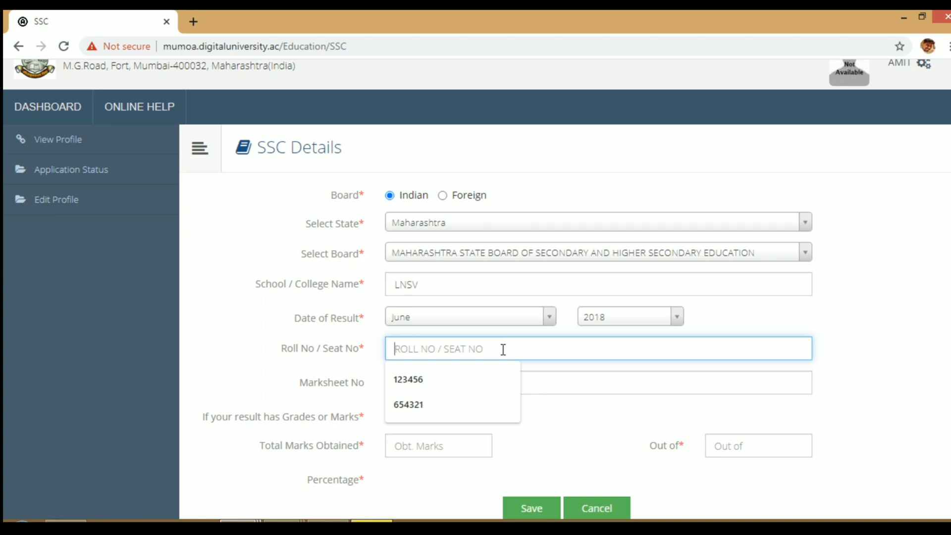
click(456, 386)
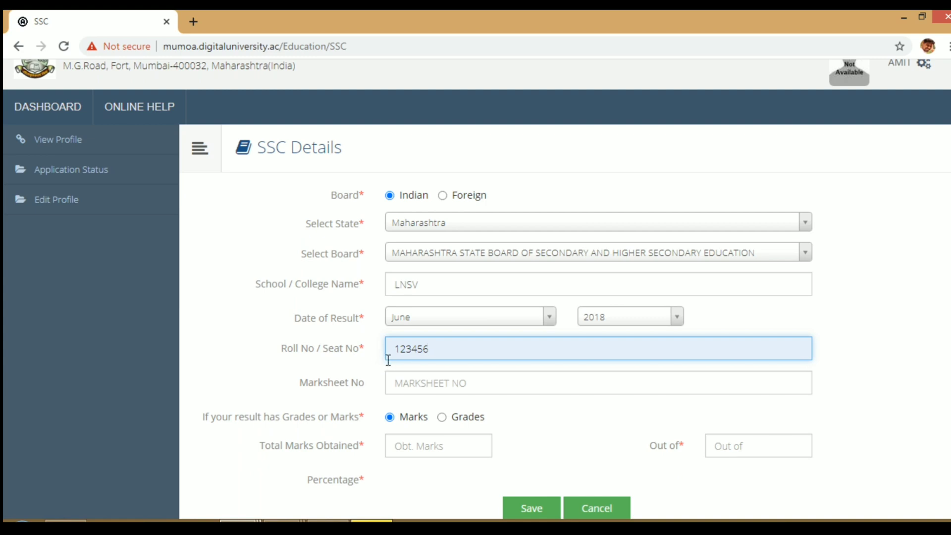
click(415, 389)
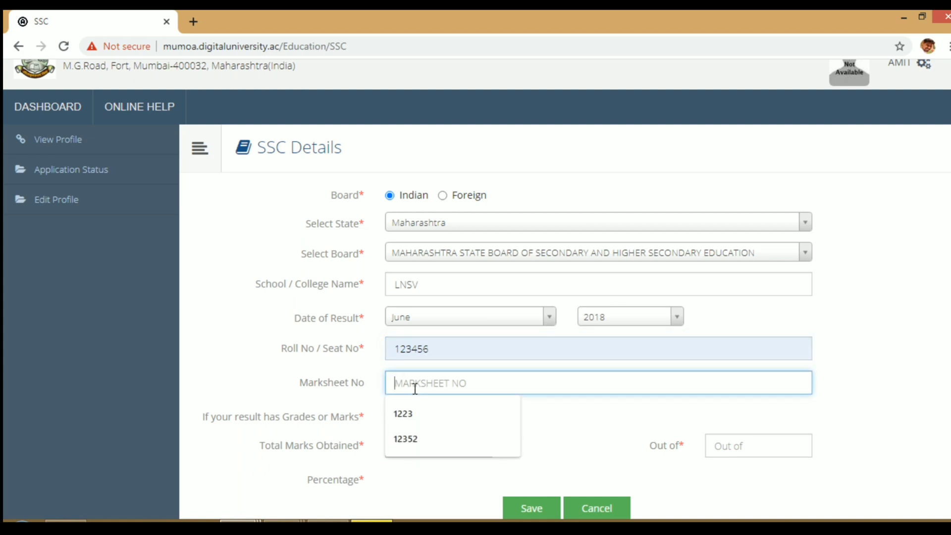
click(355, 371)
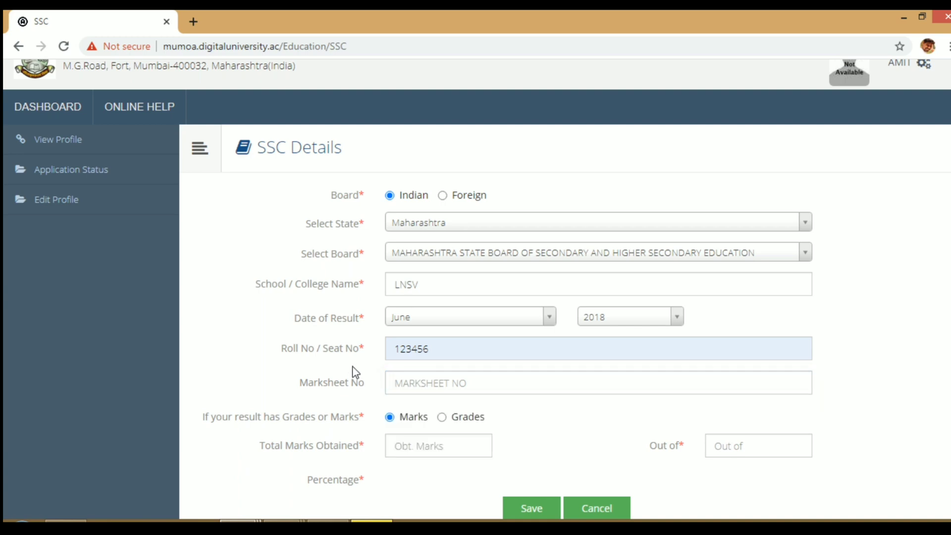
Record the SSC result as Marks with 400 obtained out of 600, and save the SSC details
scroll(477, 289, down, 1)
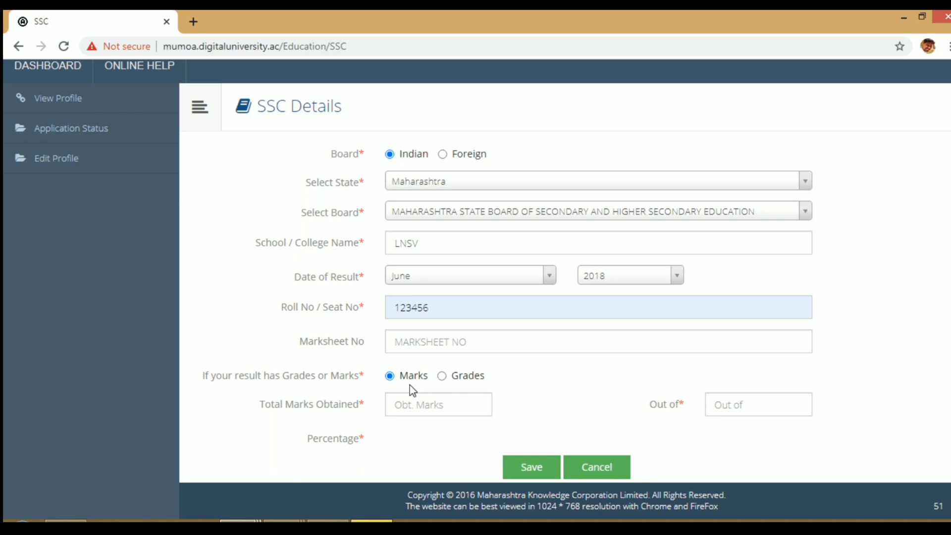
click(441, 376)
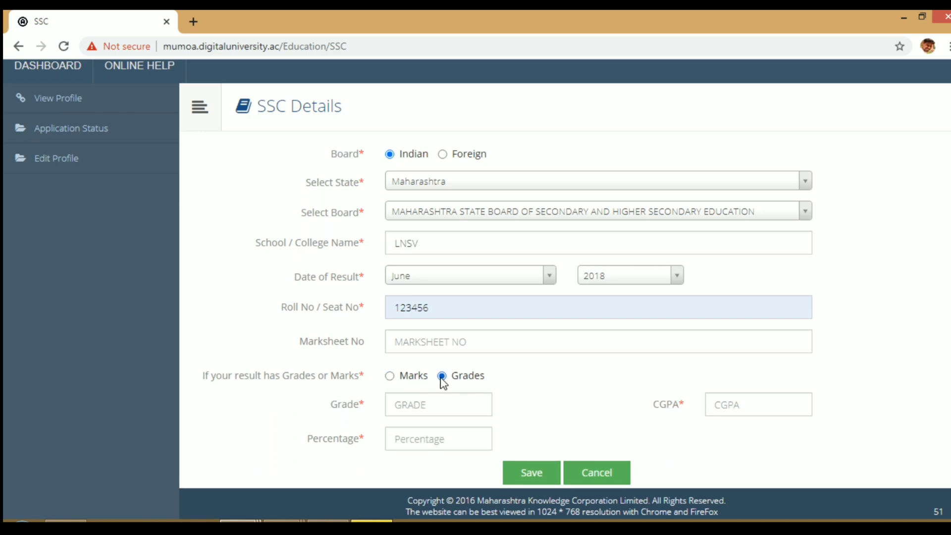
click(390, 377)
click(408, 402)
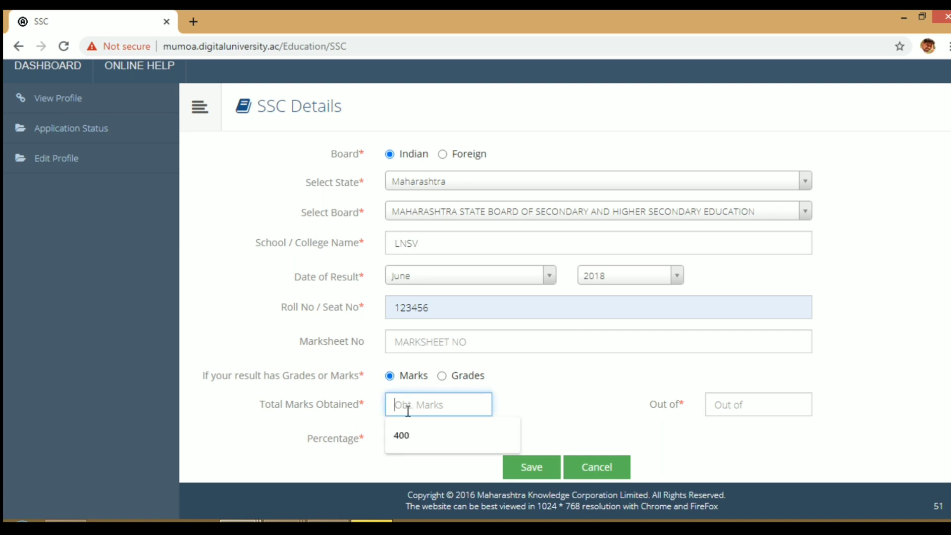
click(407, 432)
click(758, 397)
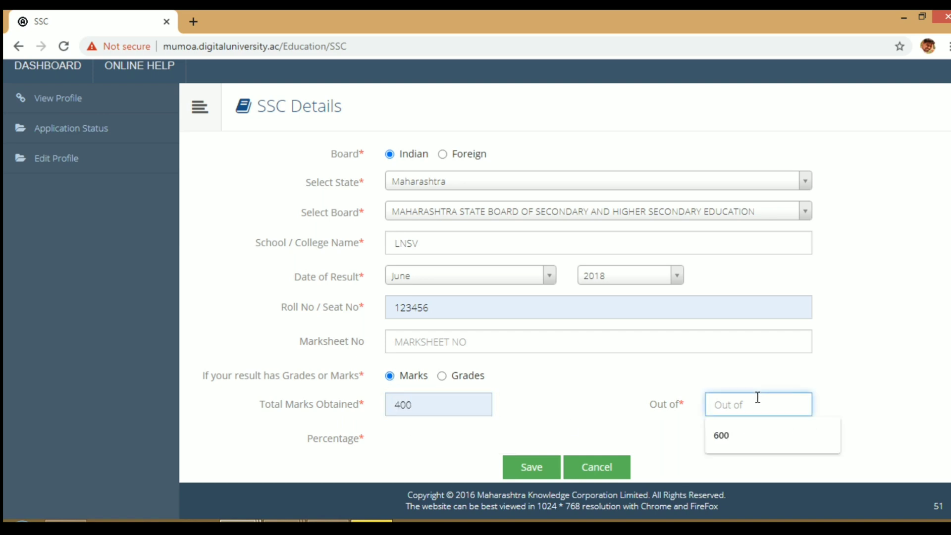
text(600)
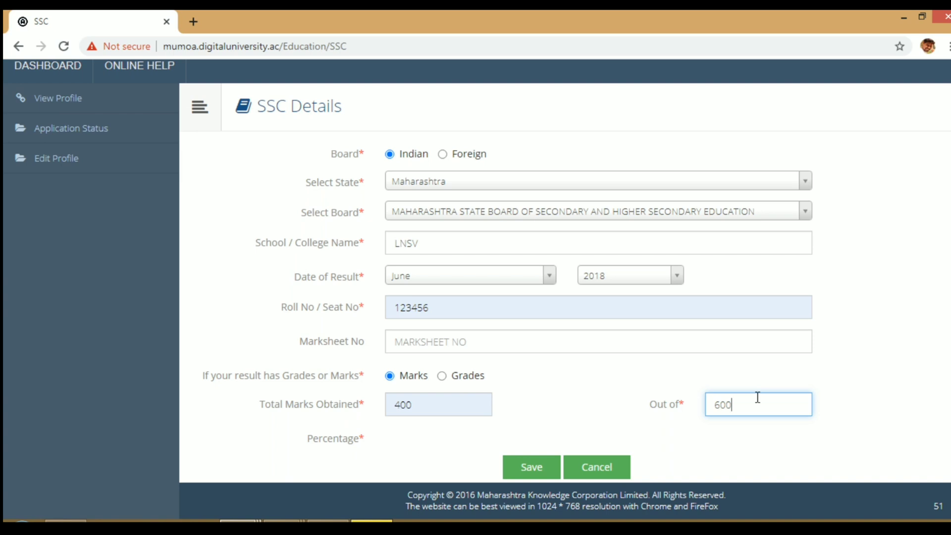
click(553, 466)
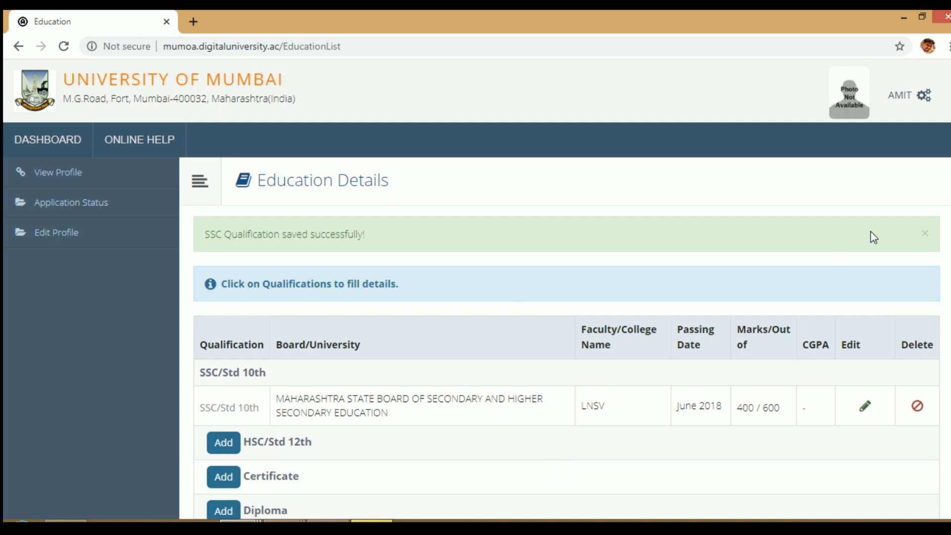
Add the HSC/Std 12th qualification with MAHARASHTRA STATE BOARD OF SECONDARY AND HIGHER SECONDARY EDUCATION as board and Commerce as stream
scroll(477, 288, down, 2)
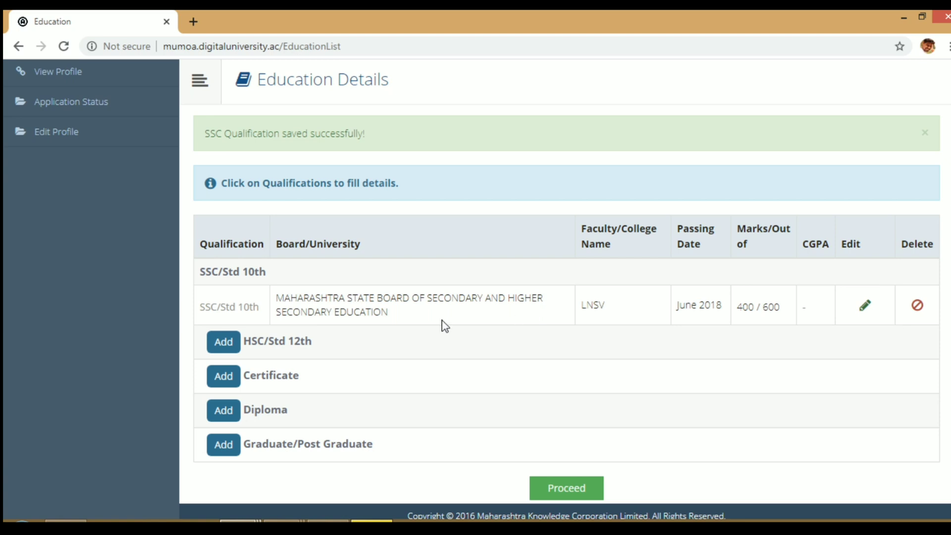
click(234, 346)
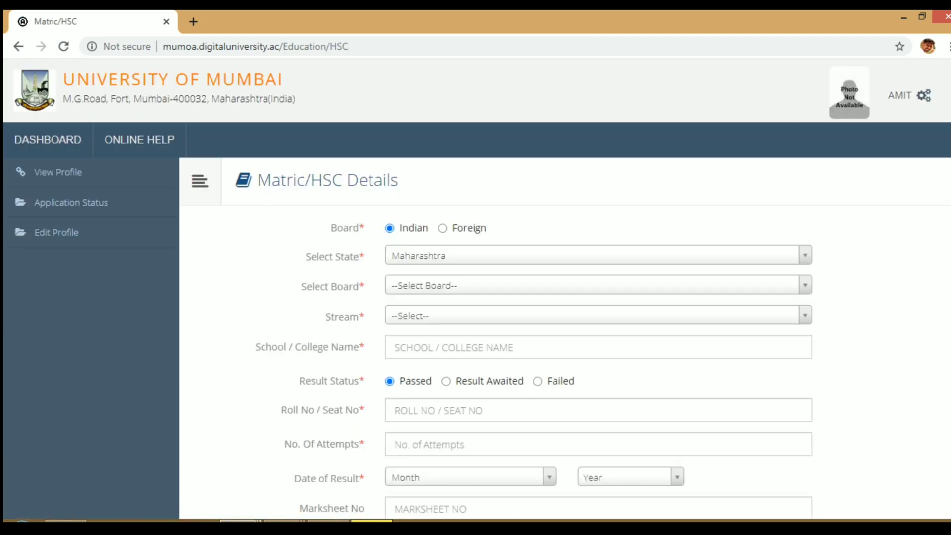
scroll(464, 270, down, 2)
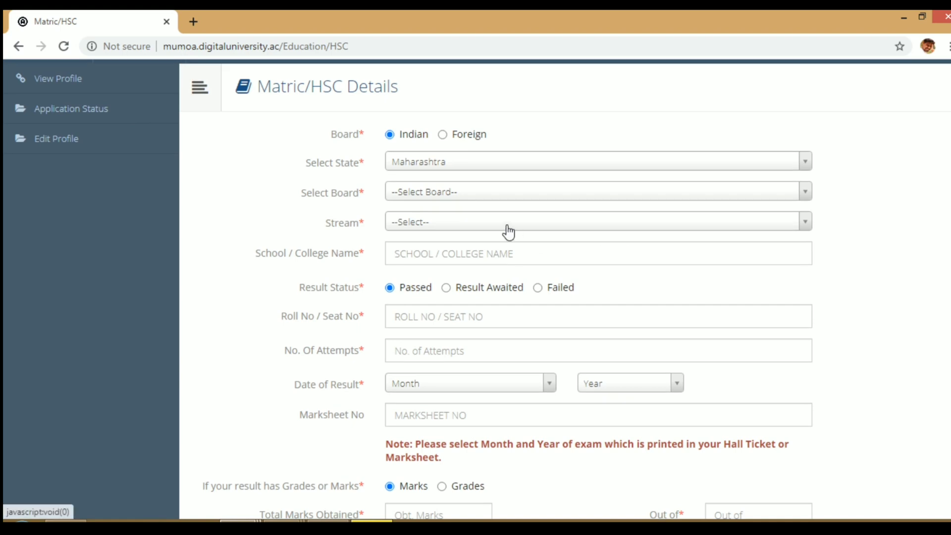
click(464, 193)
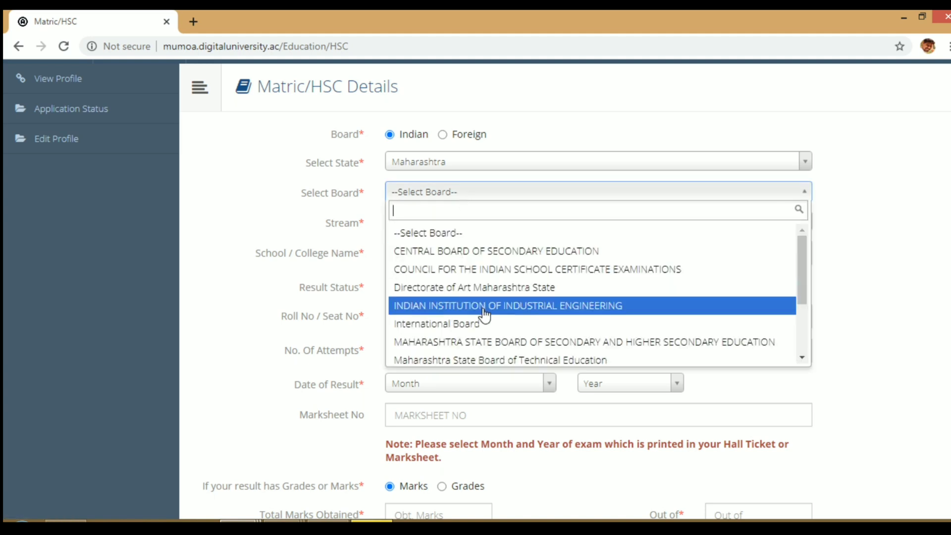
click(478, 342)
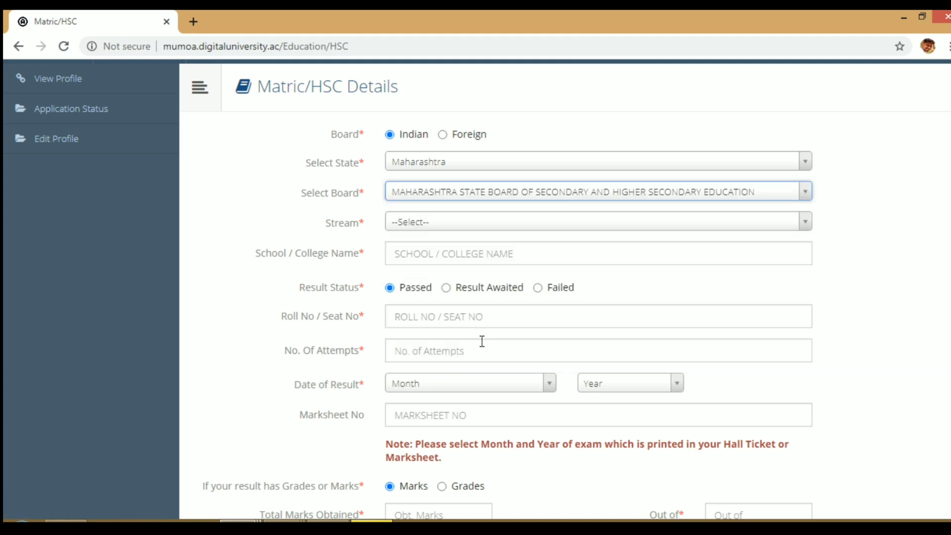
click(455, 222)
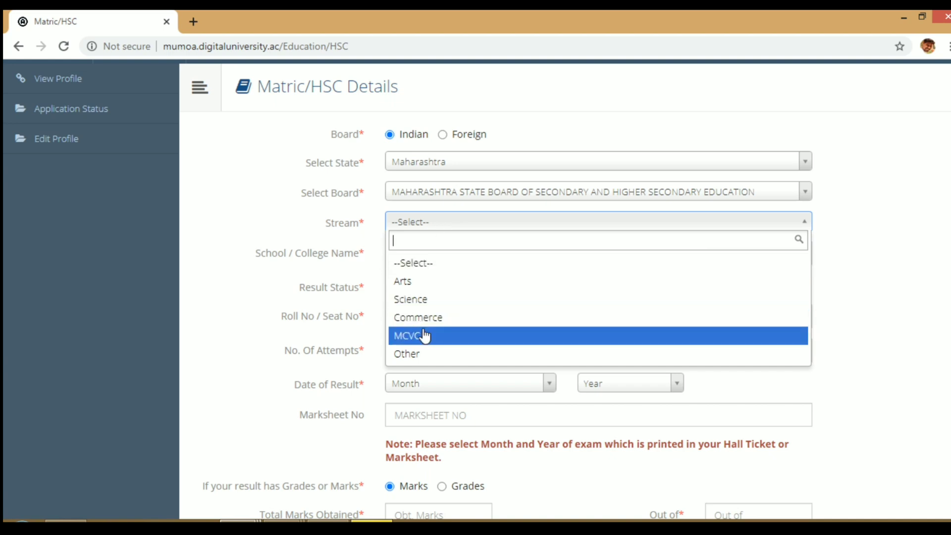
click(420, 315)
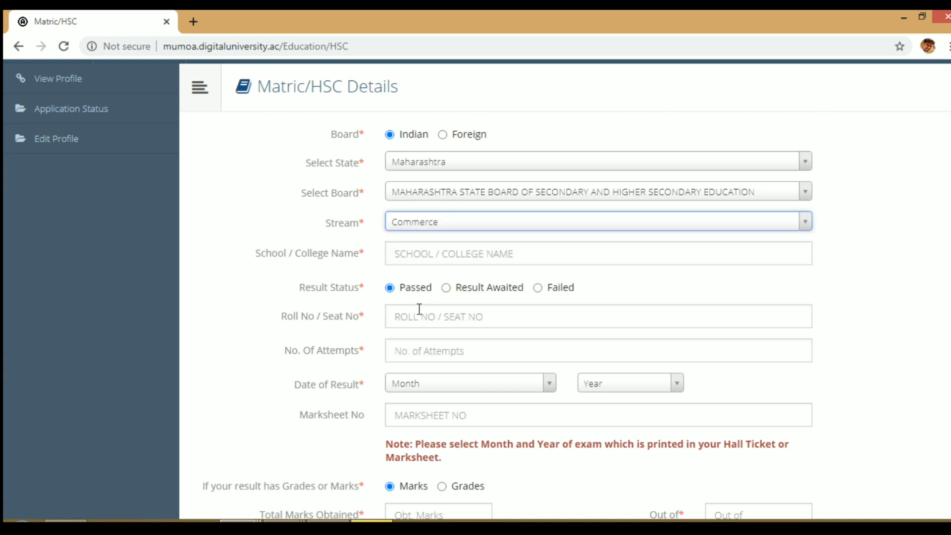
Enter M J COLLEGE as the school / college name in the HSC details
click(419, 255)
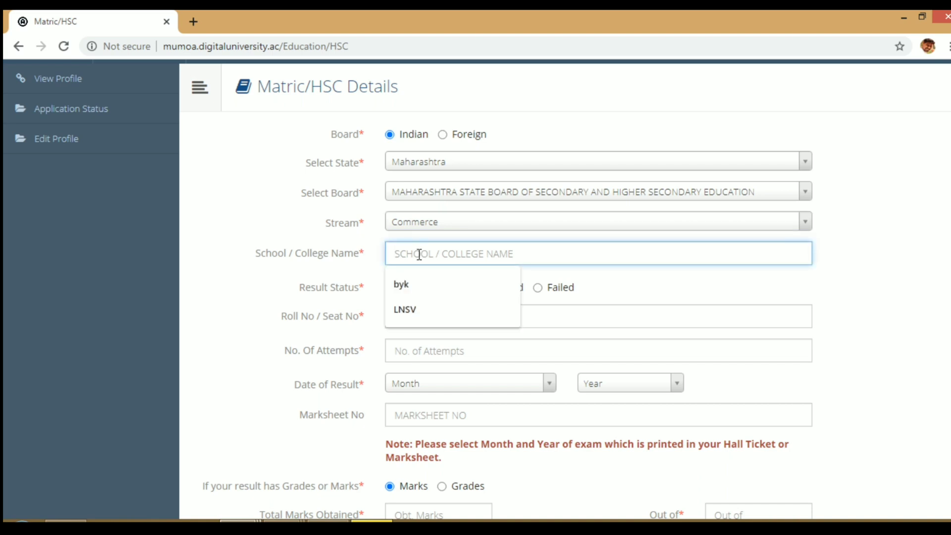
text(M )
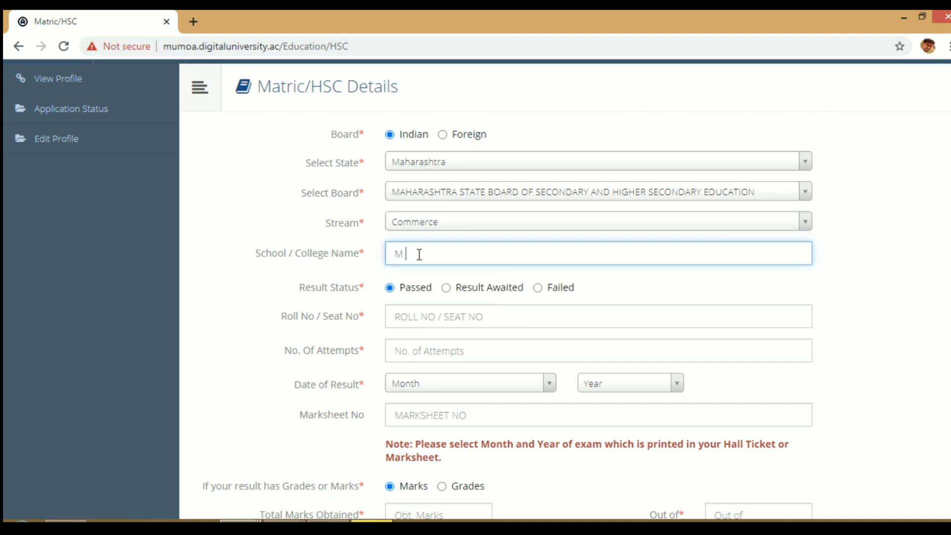
text(J COLLEGE)
Fill in the HSC roll / seat number and set the number of attempts to 1
scroll(482, 289, down, 1)
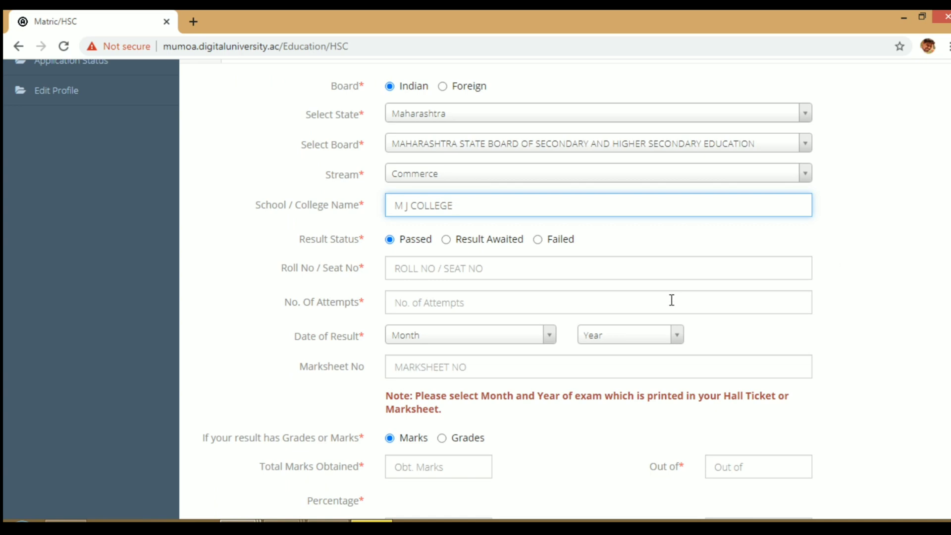
click(453, 269)
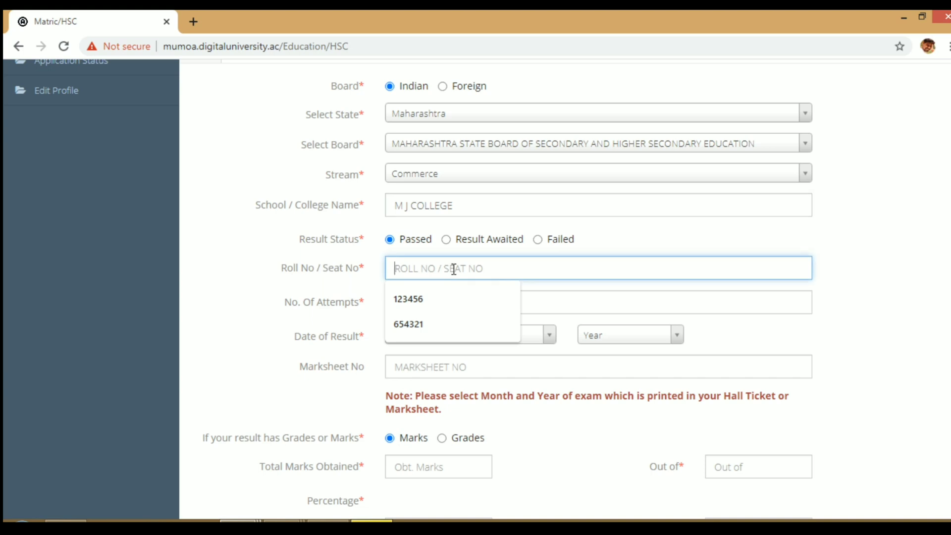
click(422, 323)
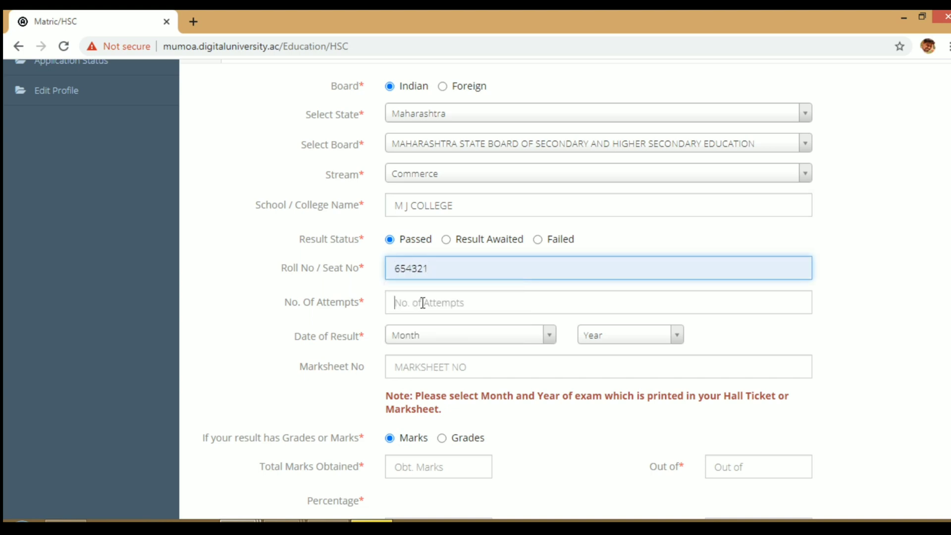
click(423, 303)
click(414, 327)
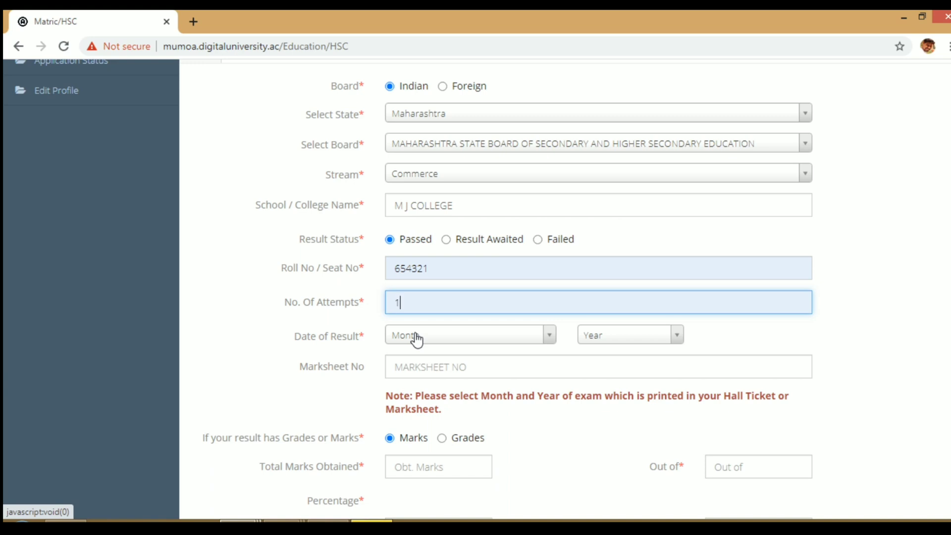
Set the HSC date of result to July 2020 and leave the marksheet number blank
click(416, 340)
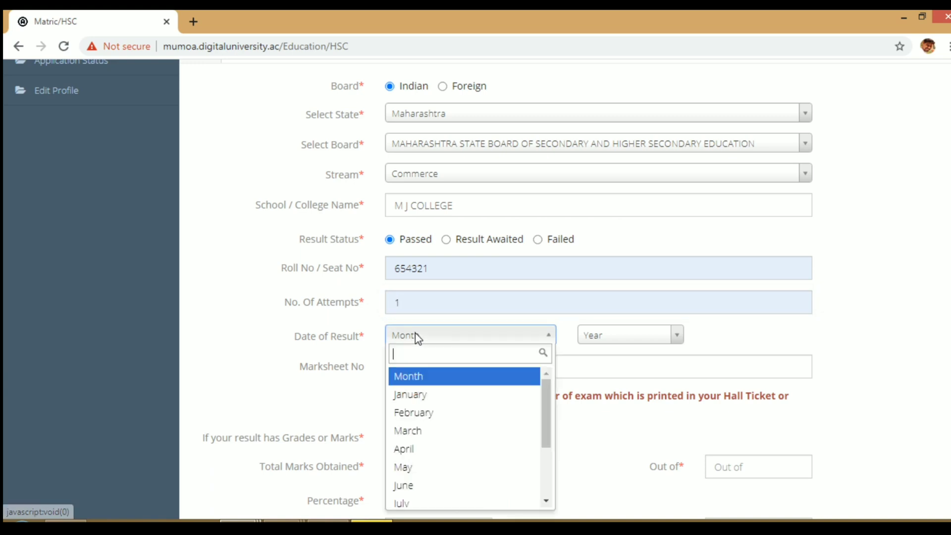
click(418, 503)
click(620, 337)
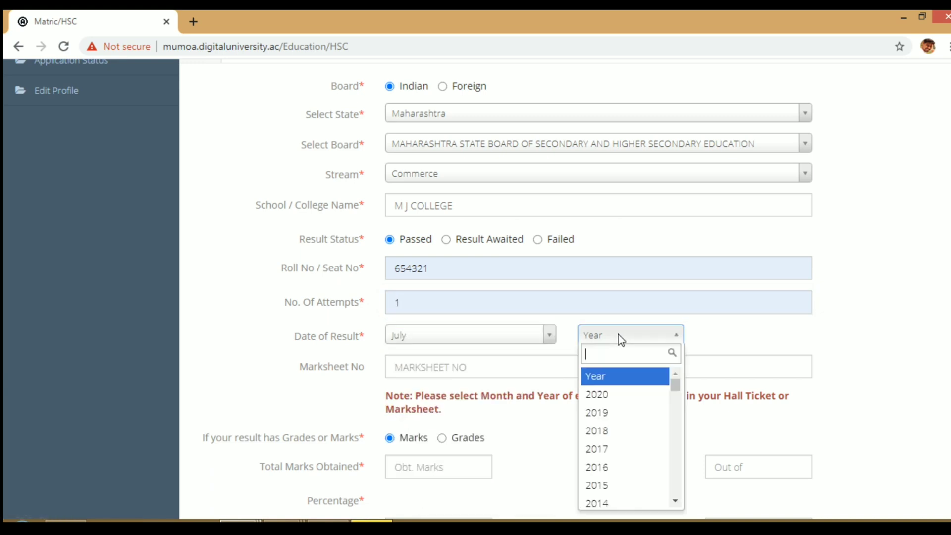
click(628, 396)
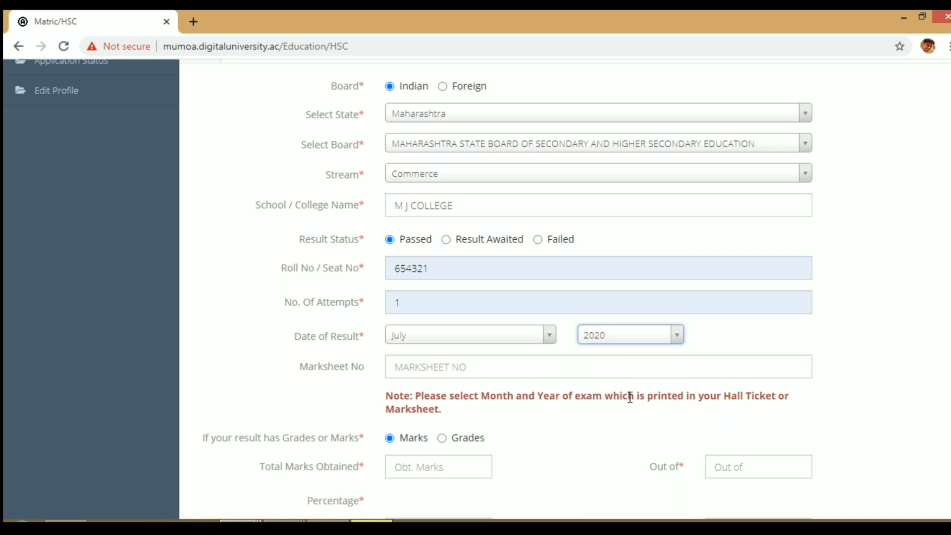
click(495, 365)
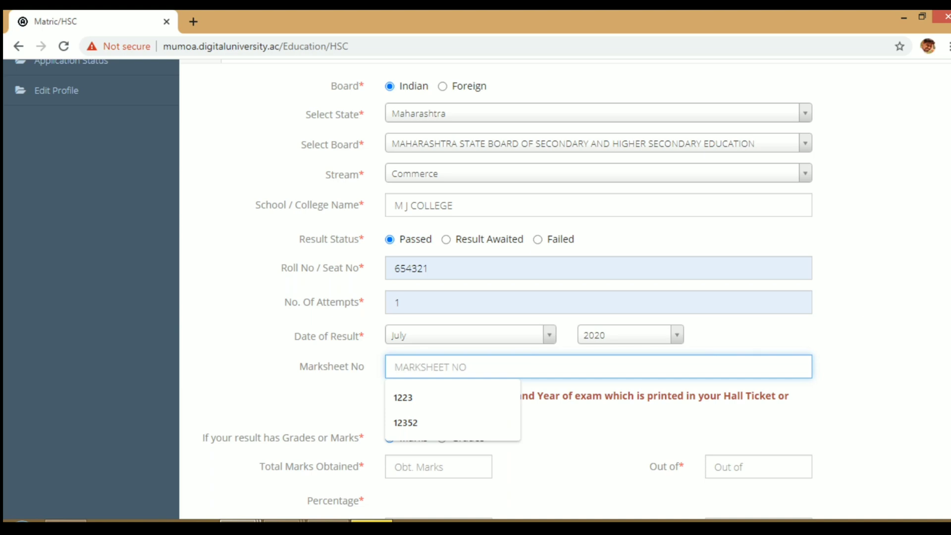
scroll(565, 290, down, 2)
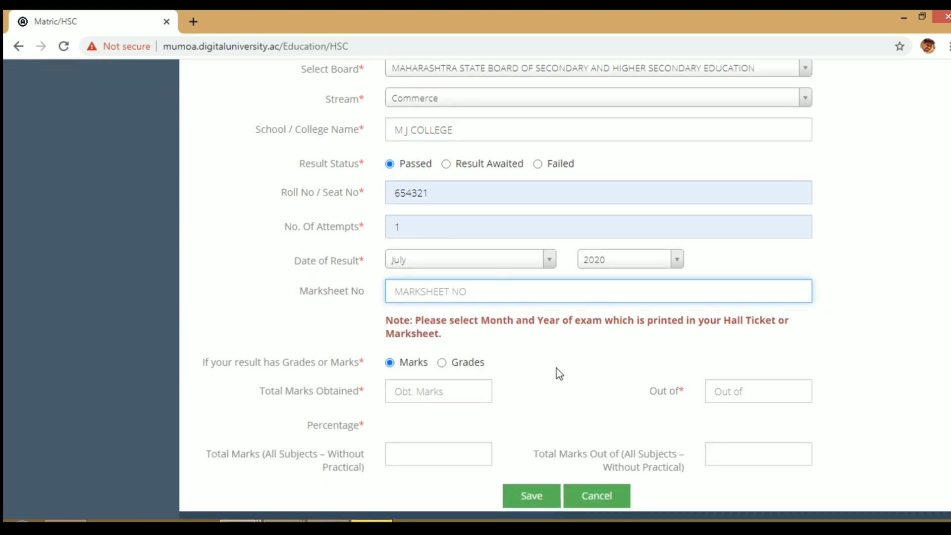
Record the HSC total marks as 500 obtained out of 600
click(407, 387)
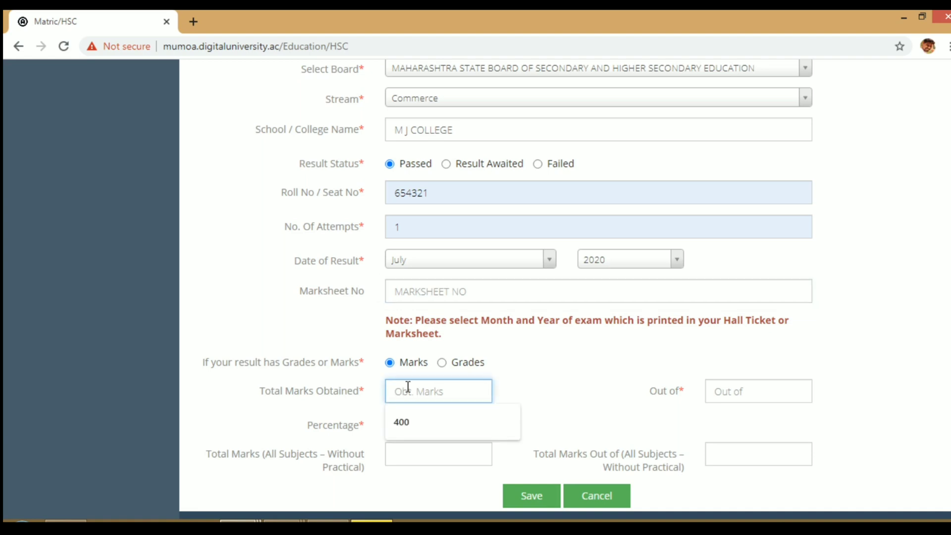
text(500)
key(Tab)
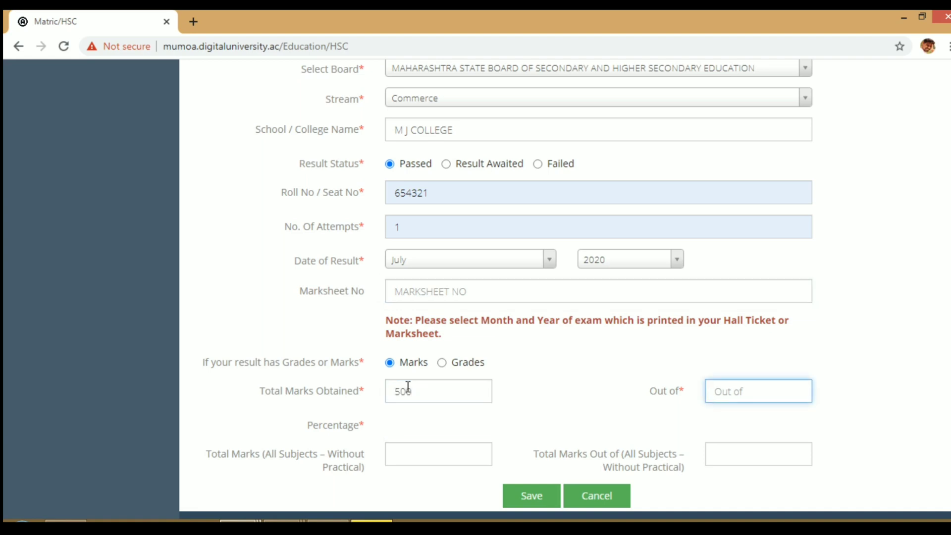
text(600)
click(454, 424)
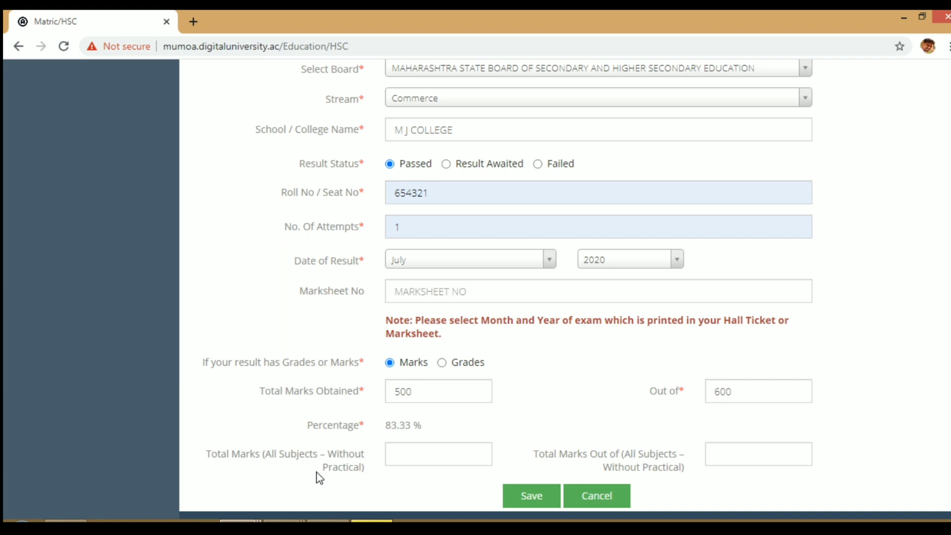
Enter 500 out of 600 as the HSC total marks without practical, and save the HSC details
click(405, 460)
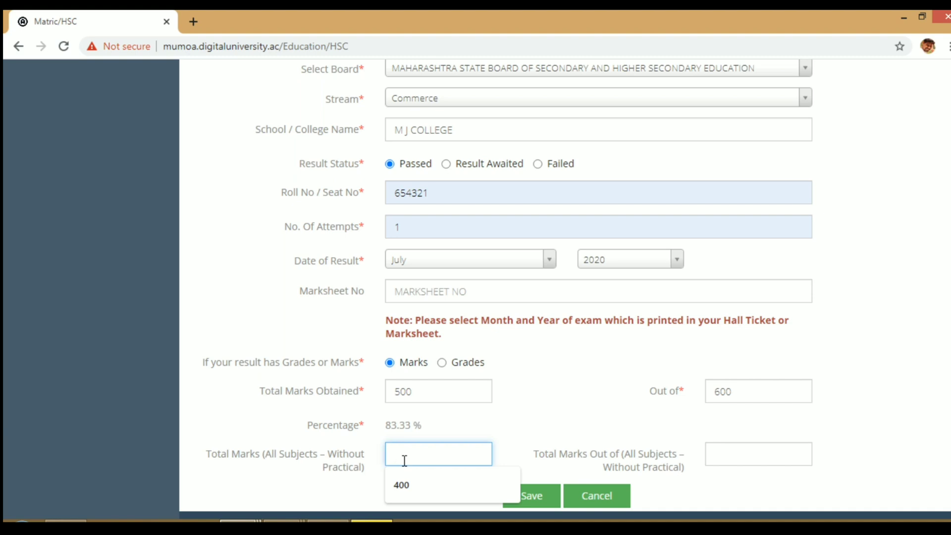
text(500)
key(Tab)
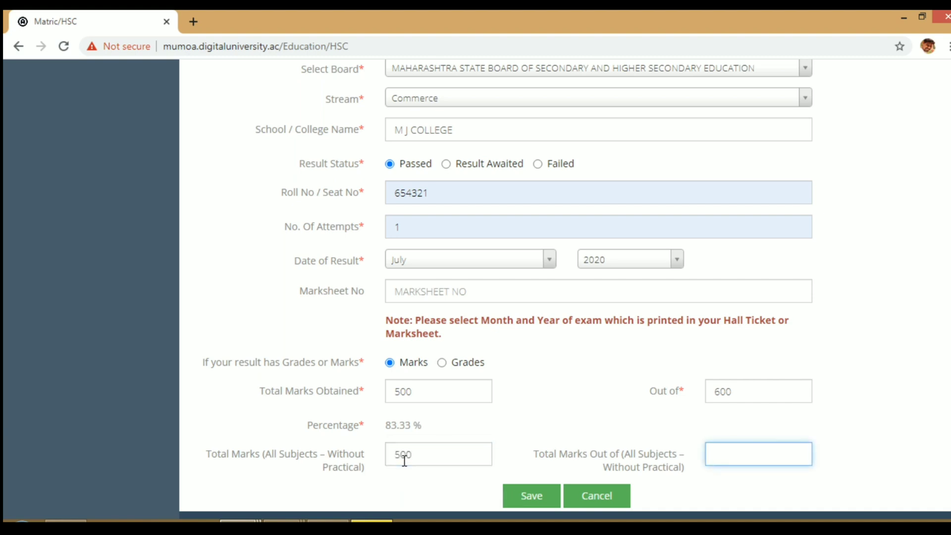
text(600)
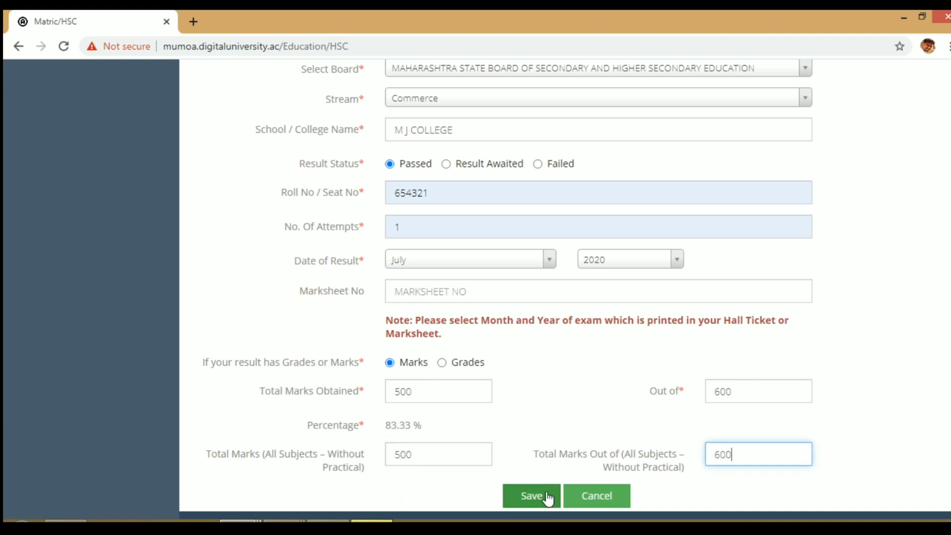
scroll(629, 471, down, 1)
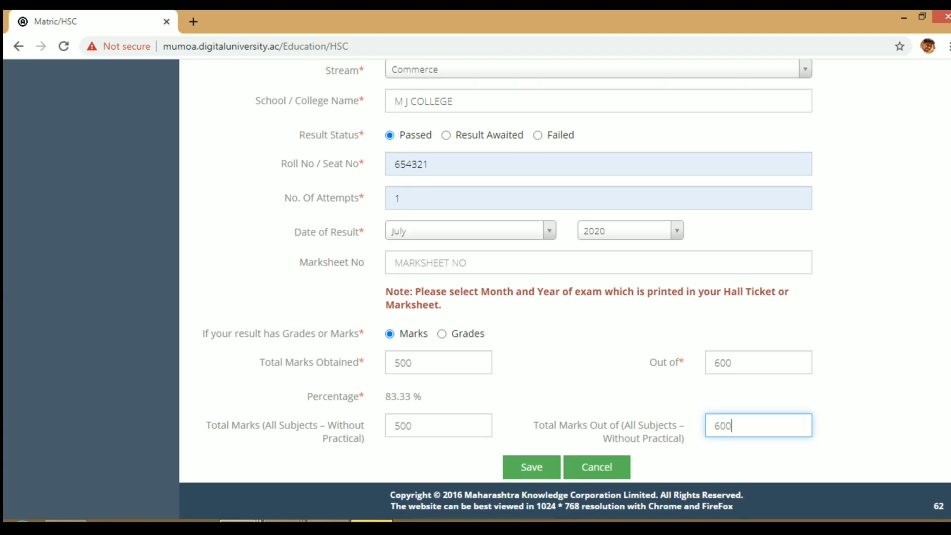
click(537, 473)
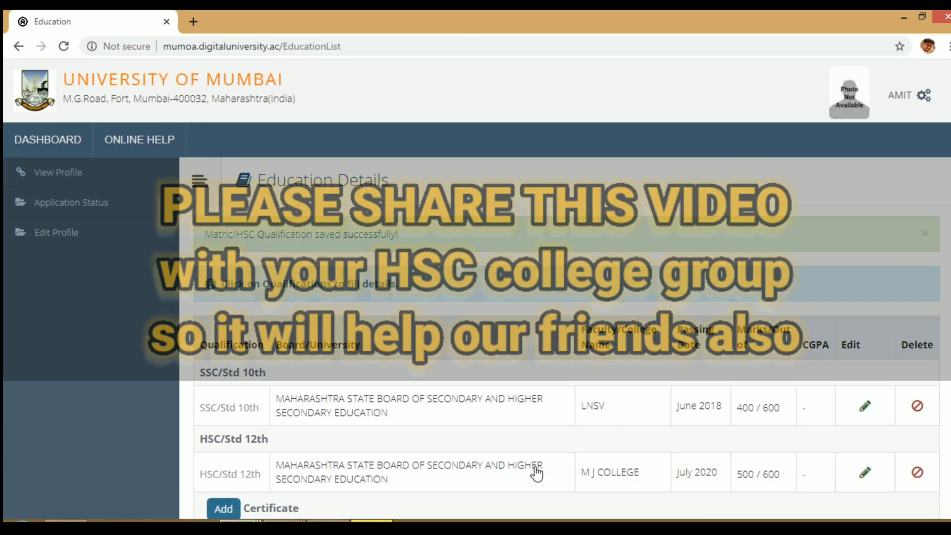
Proceed from Education Details to the Reservation Details form
scroll(477, 287, down, 3)
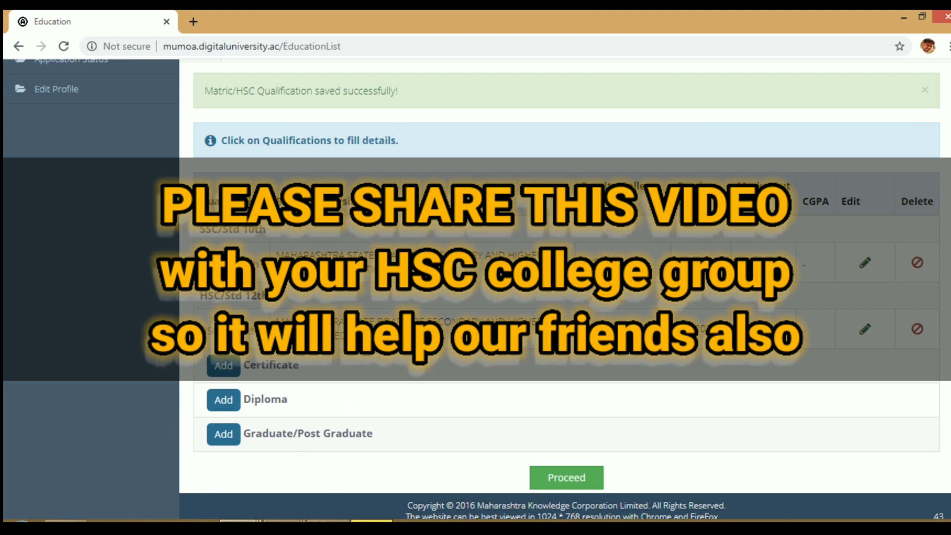
click(548, 480)
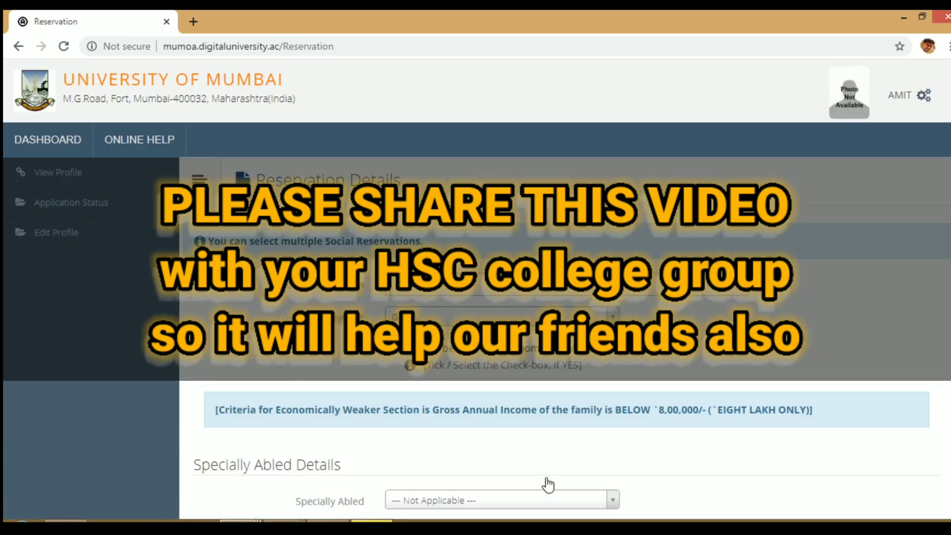
double_click(547, 480)
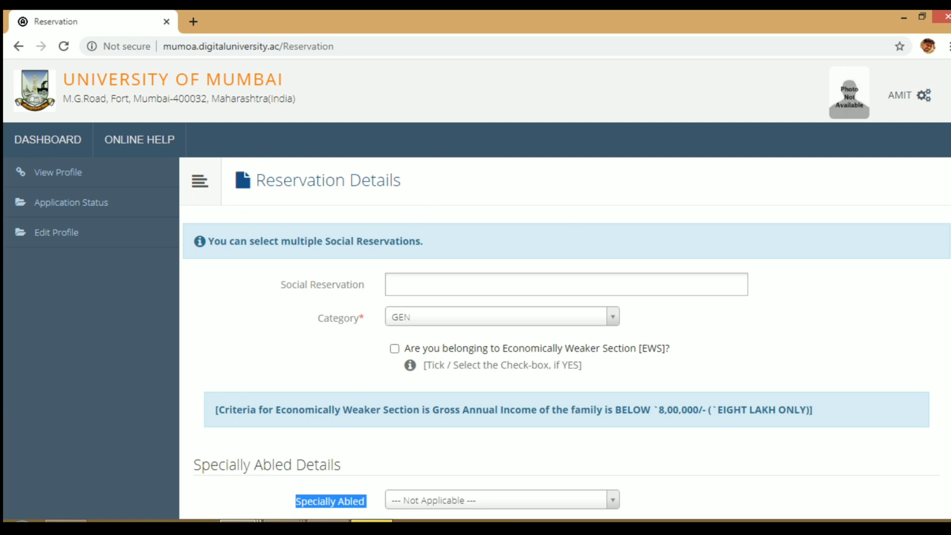
Review the available reservation categories and select GEN as the category
scroll(476, 287, down, 2)
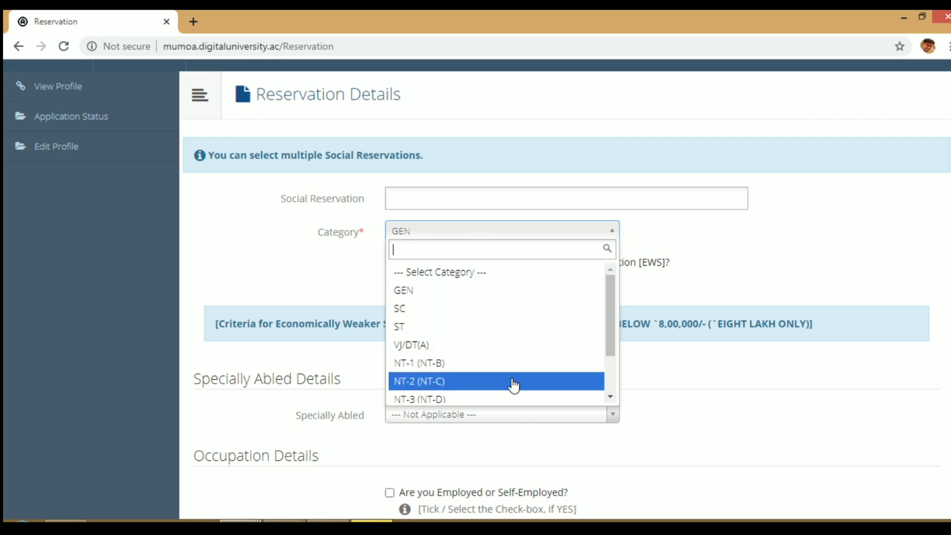
click(611, 396)
click(611, 397)
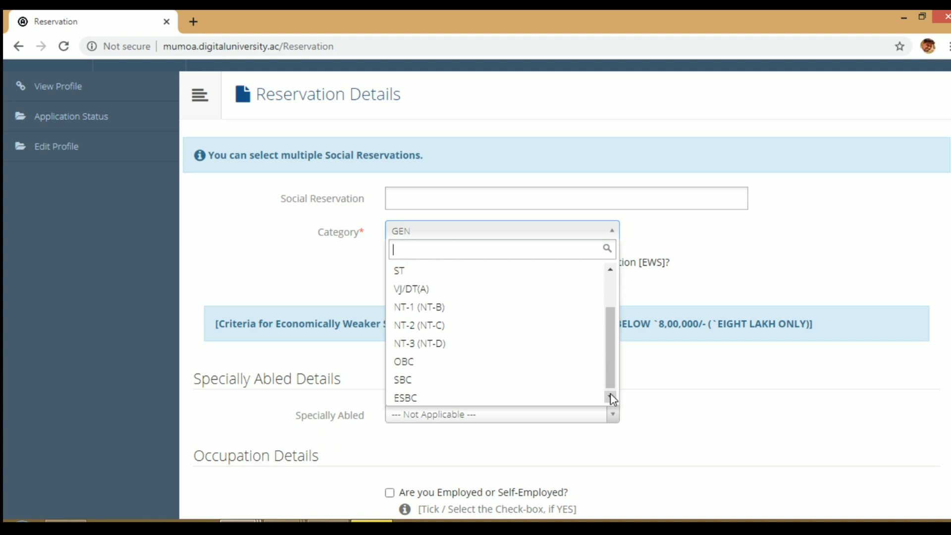
click(611, 398)
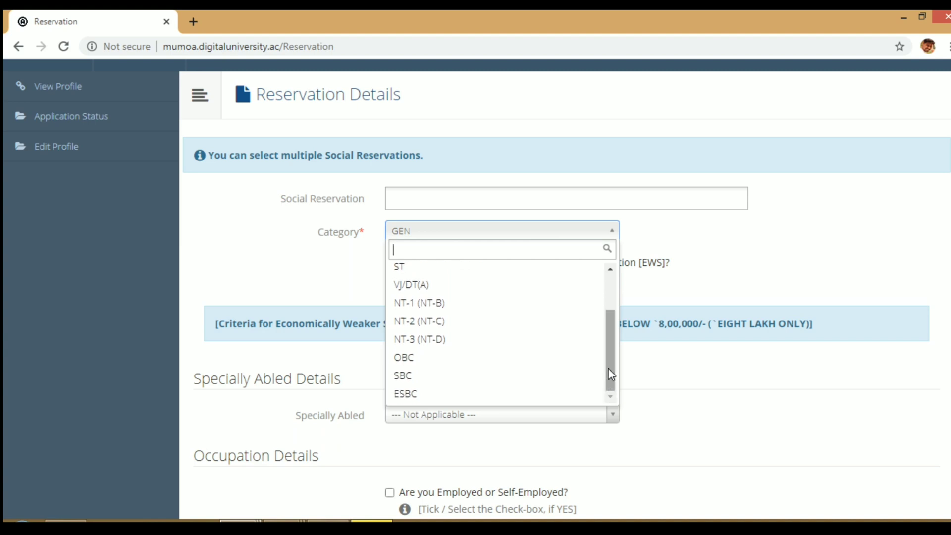
drag(609, 376, 609, 317)
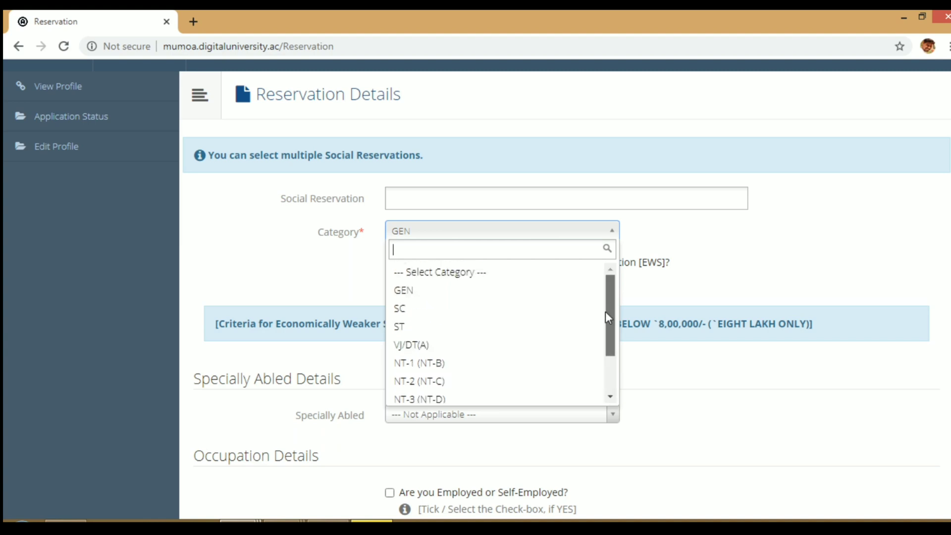
click(413, 291)
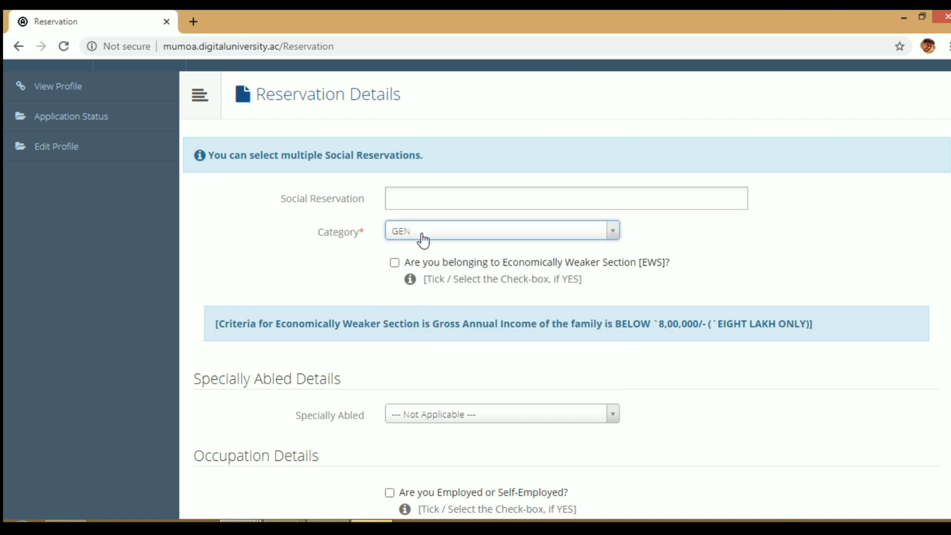
Try the SC category to view its sub-category options, and set the category back to GEN
click(422, 235)
click(422, 312)
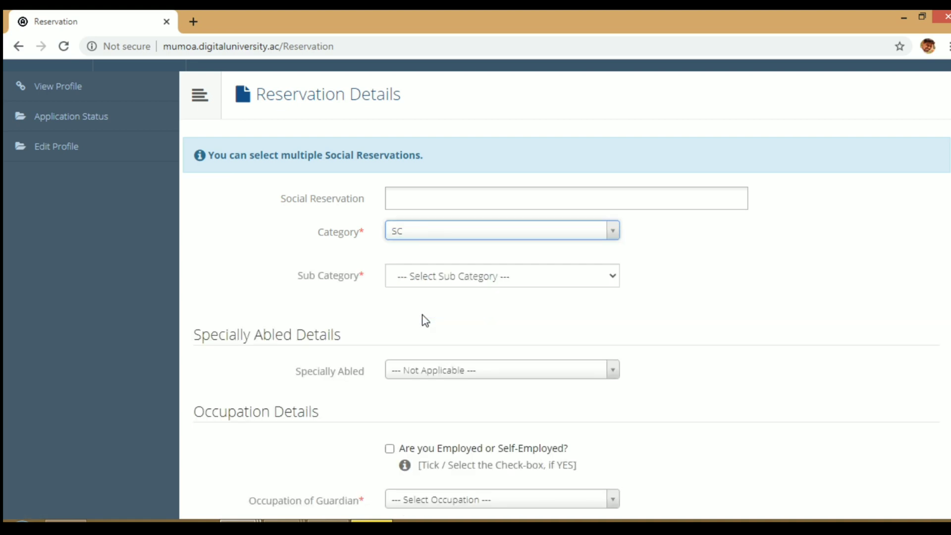
click(432, 275)
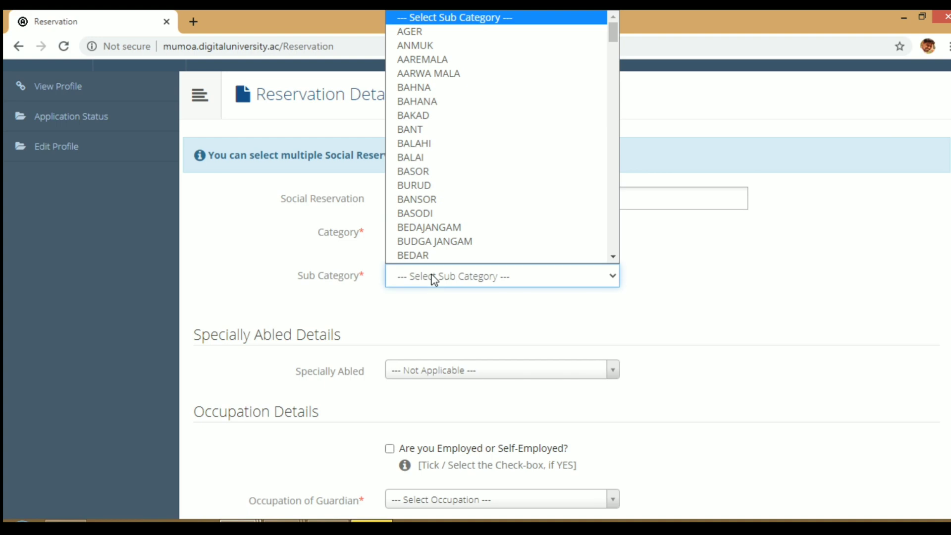
click(434, 279)
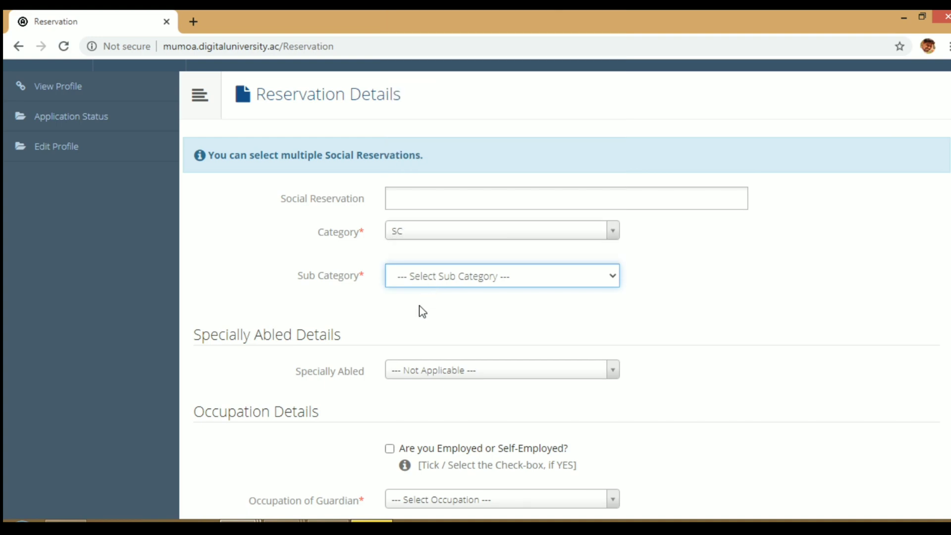
click(418, 232)
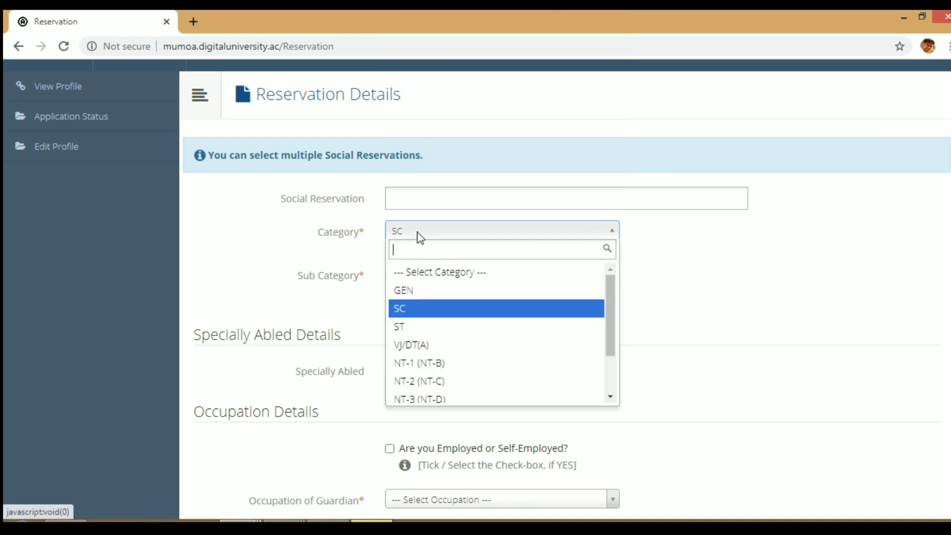
click(409, 291)
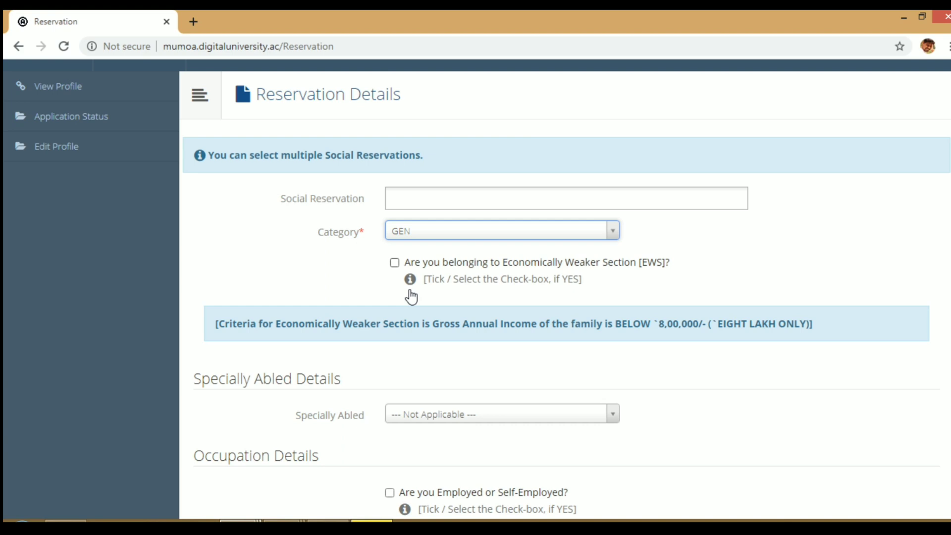
Look through the Social Reservation options without choosing any, and leave the Economically Weaker Section option unticked
click(415, 197)
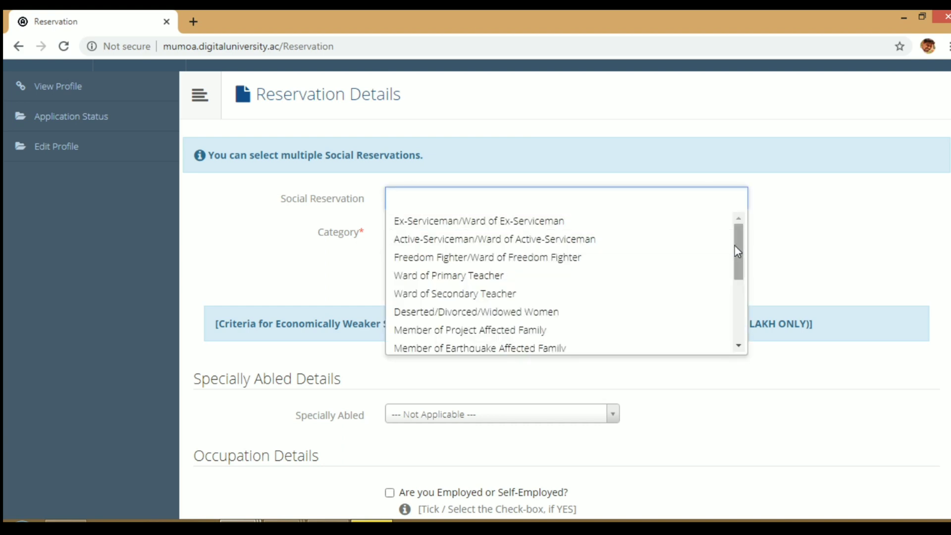
mouse_move(737, 249)
mouse_down()
mouse_move(743, 322)
mouse_move(740, 236)
mouse_up()
click(855, 244)
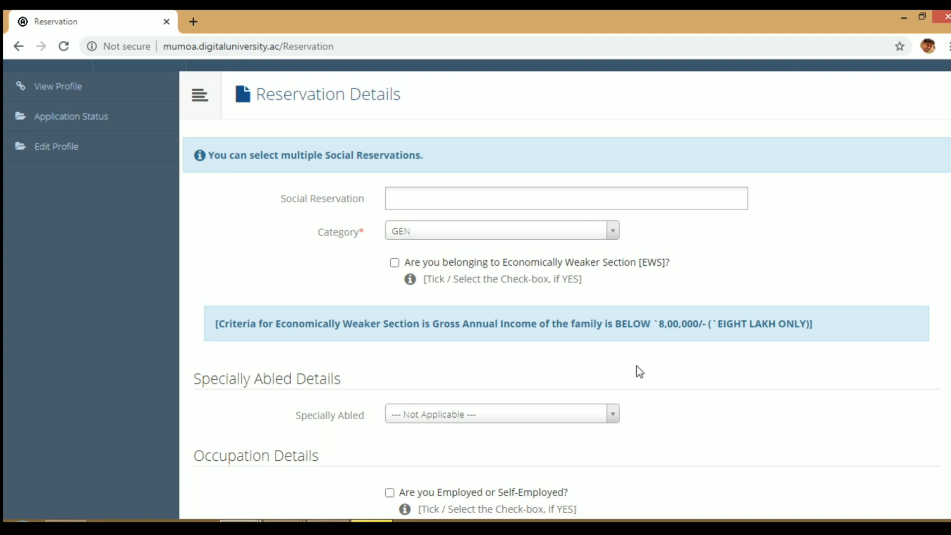
click(395, 263)
click(395, 263)
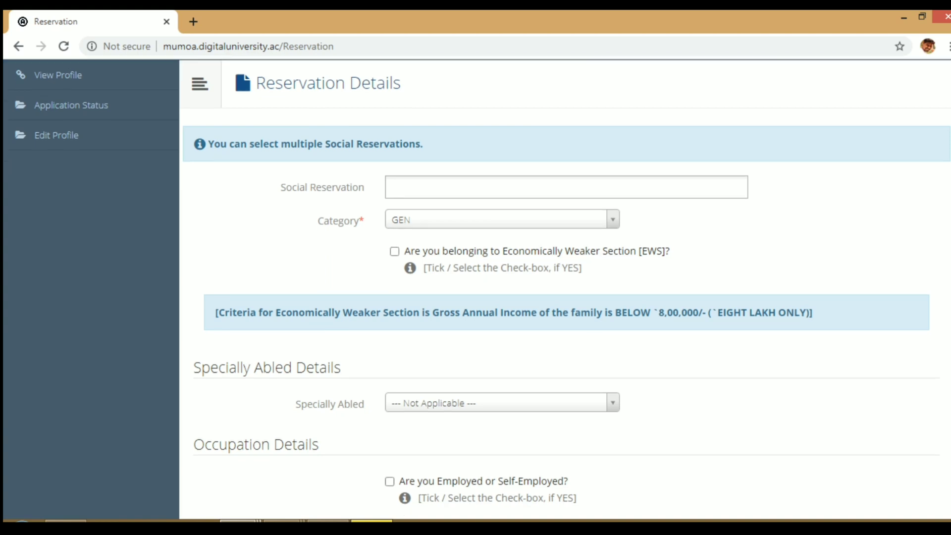
Look through the Specially Abled options and leave the field at Not Applicable
scroll(564, 287, down, 3)
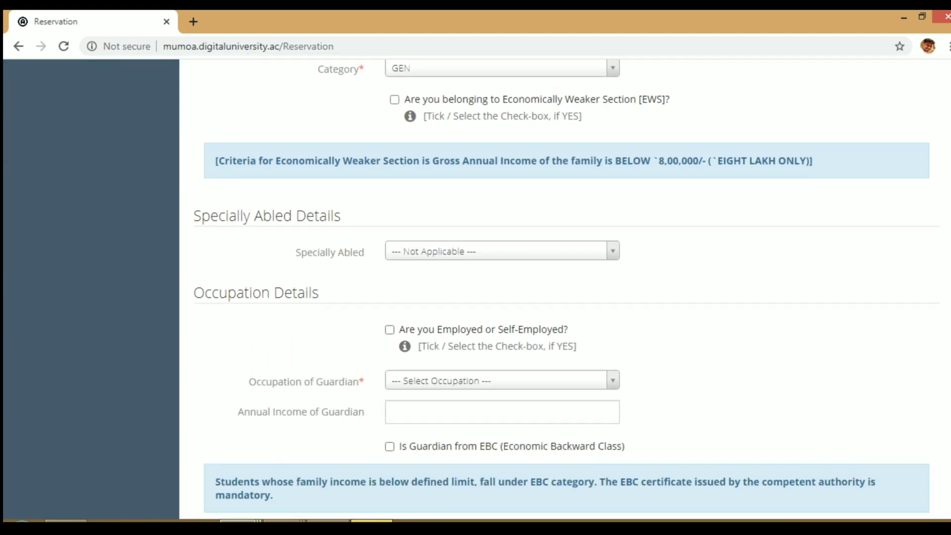
click(563, 257)
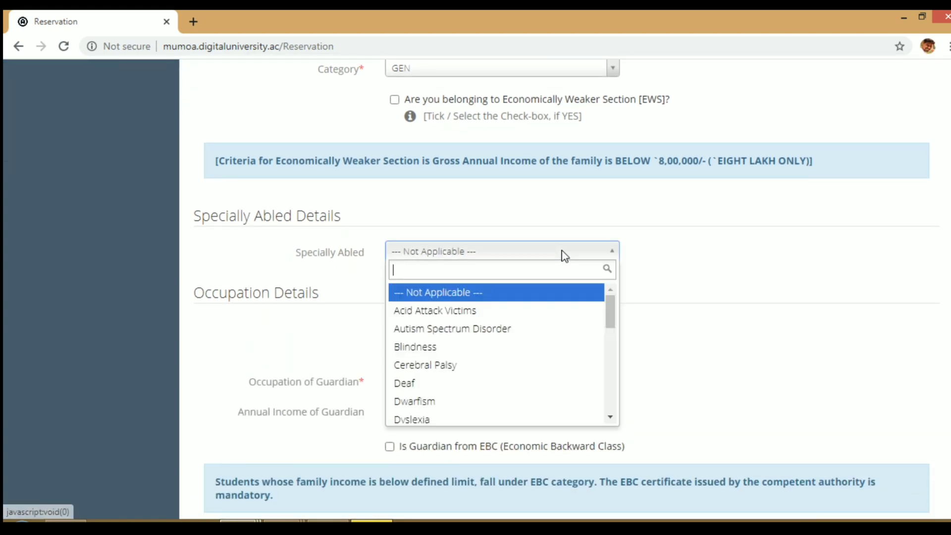
mouse_move(611, 308)
mouse_down()
mouse_move(611, 387)
mouse_move(611, 308)
mouse_up()
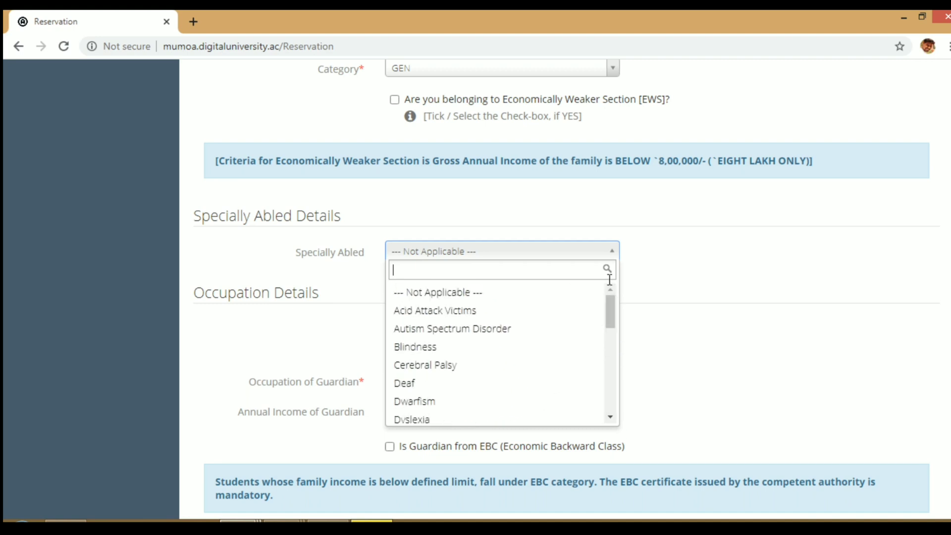
click(697, 291)
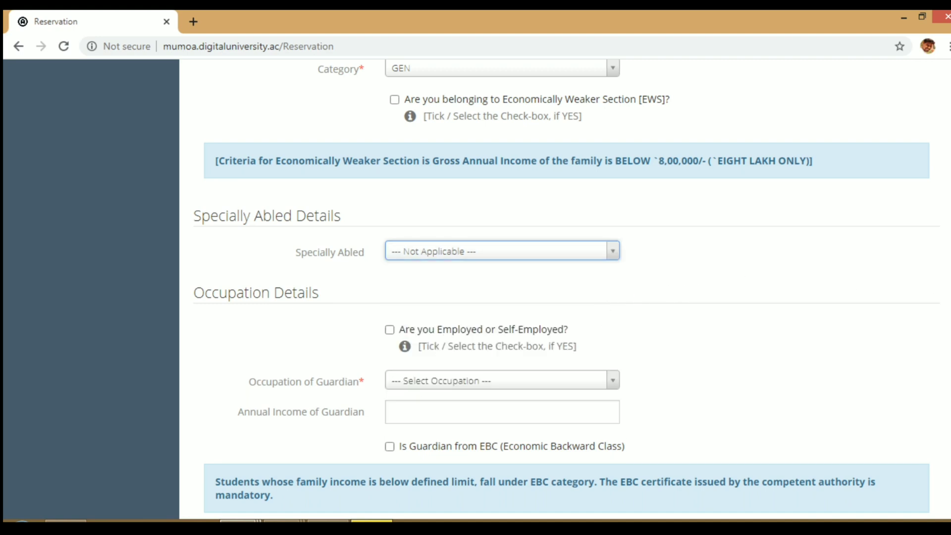
Tick the employed or self-employed option to view its extra fields, and untick it again
scroll(950, 287, down, 2)
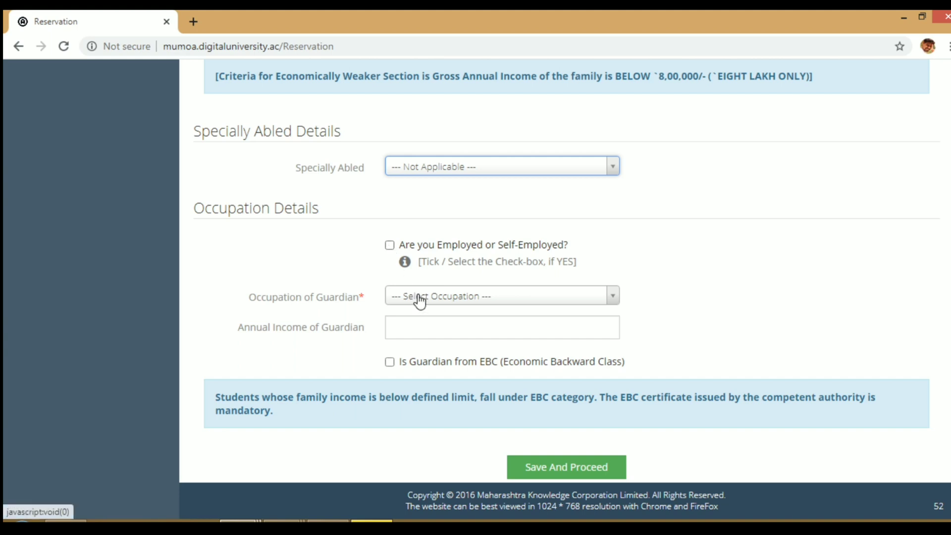
click(390, 245)
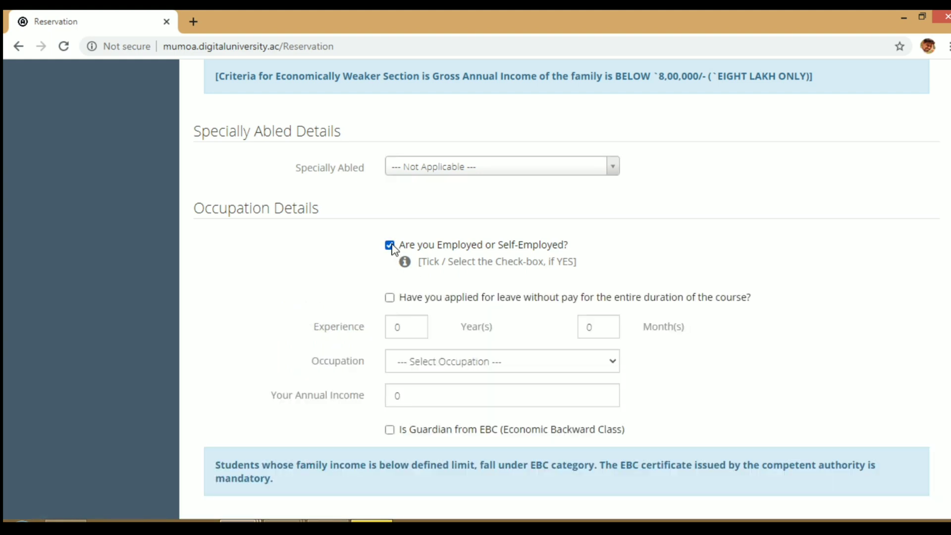
click(390, 246)
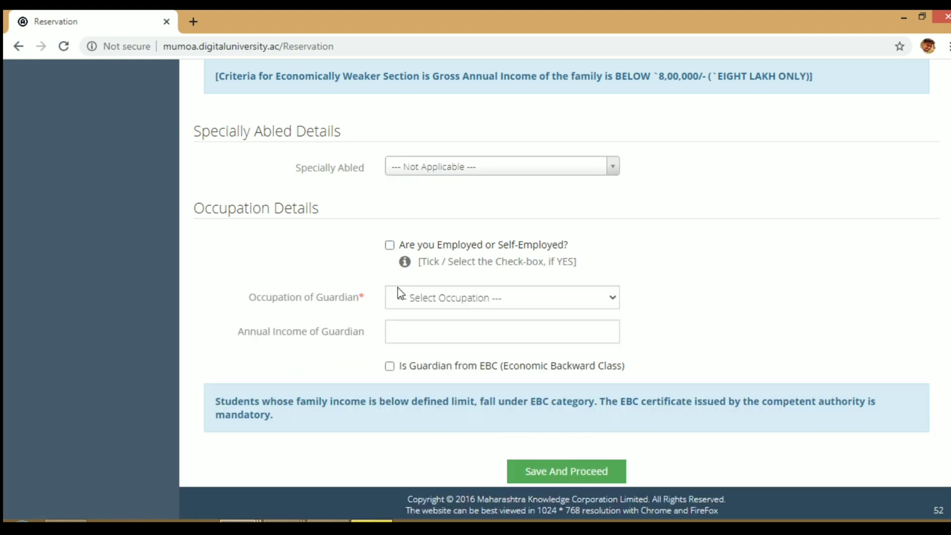
Set the guardian's occupation to Service and the guardian's annual income to 400000
click(409, 300)
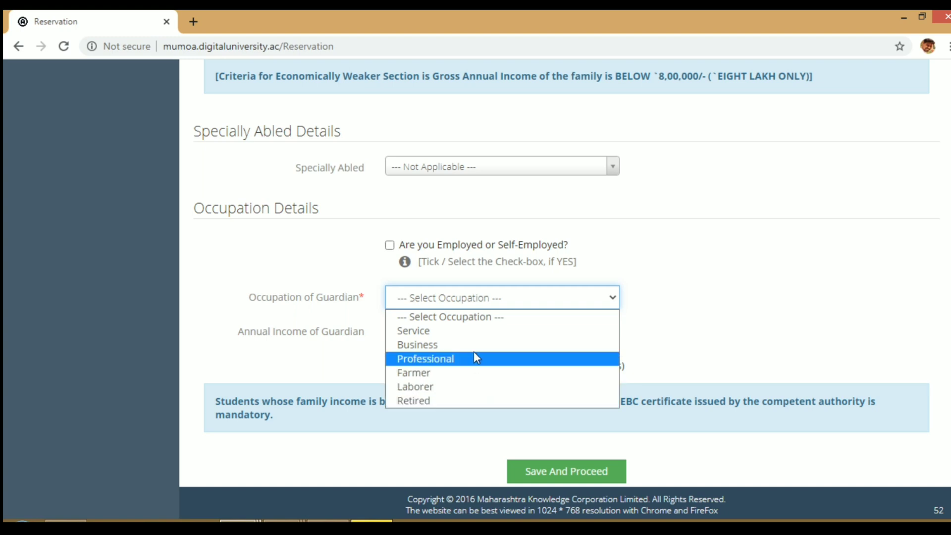
click(472, 332)
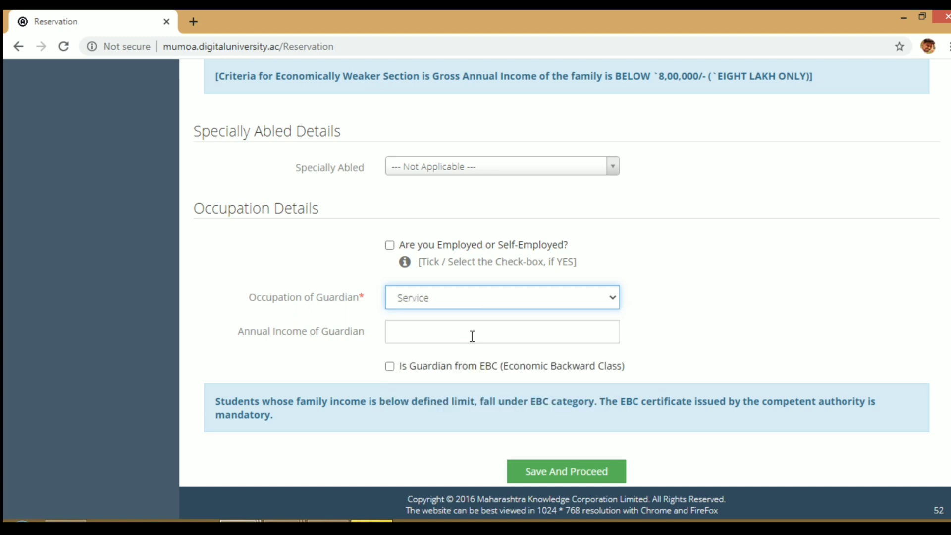
click(472, 336)
click(455, 359)
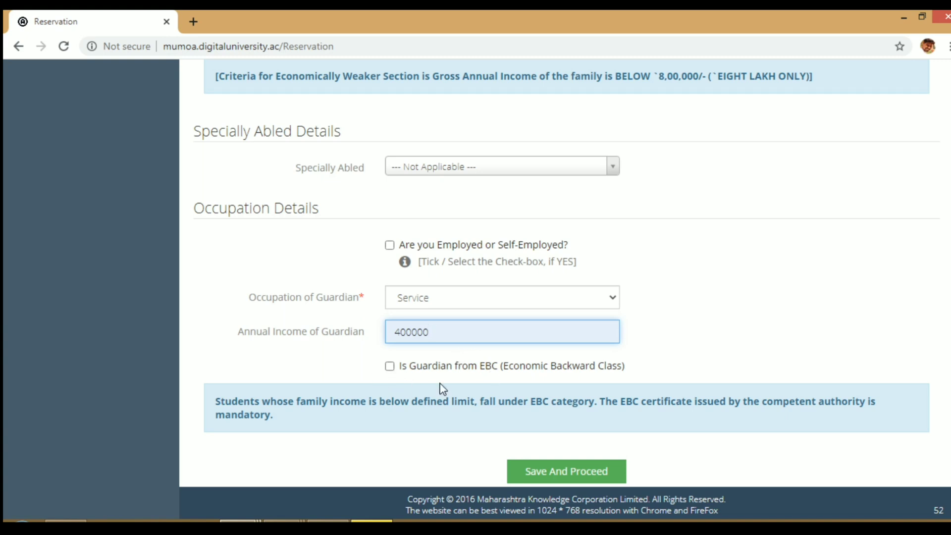
Leave the guardian's Economic Backward Class option unticked, and save the reservation details to proceed to the photograph and signature upload
click(391, 367)
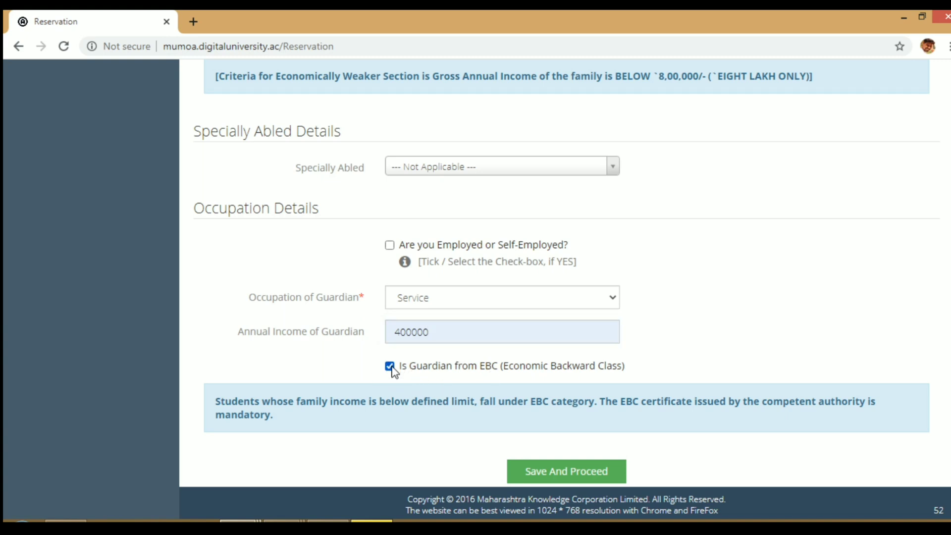
click(391, 367)
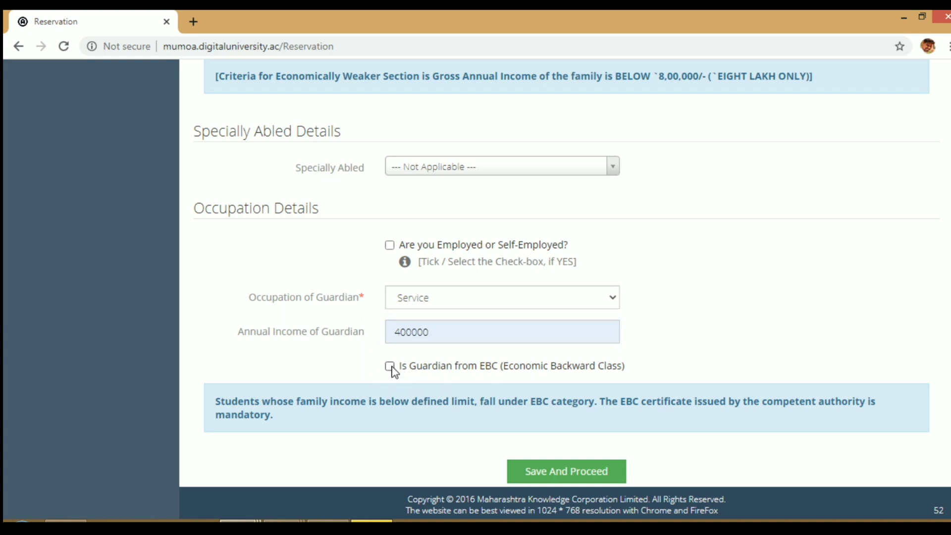
click(532, 471)
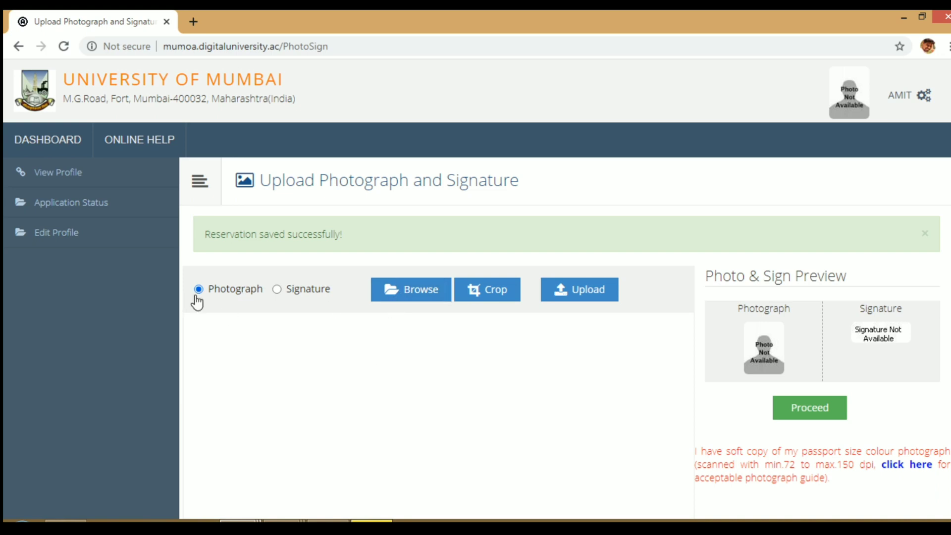
Load the JPEG image named photo from the Desktop as the applicant's photograph
click(395, 292)
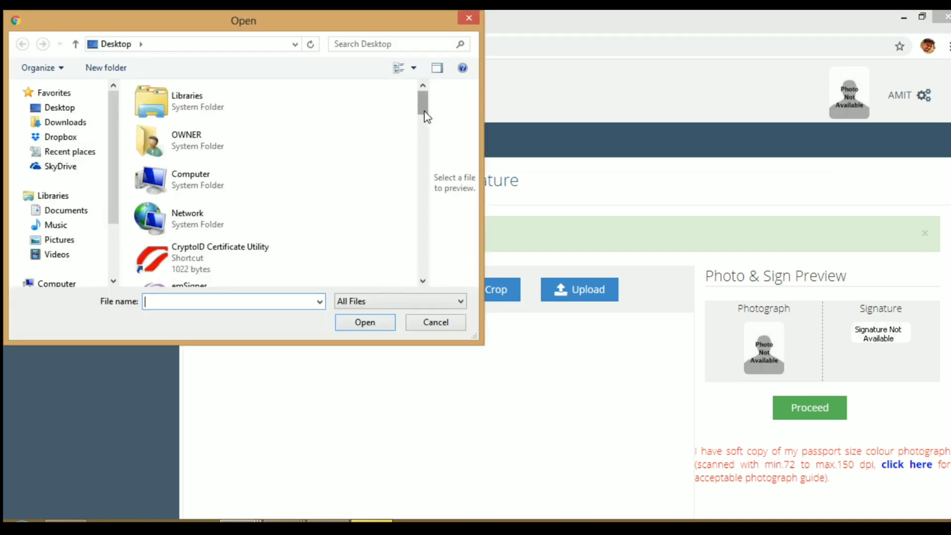
drag(423, 105, 427, 265)
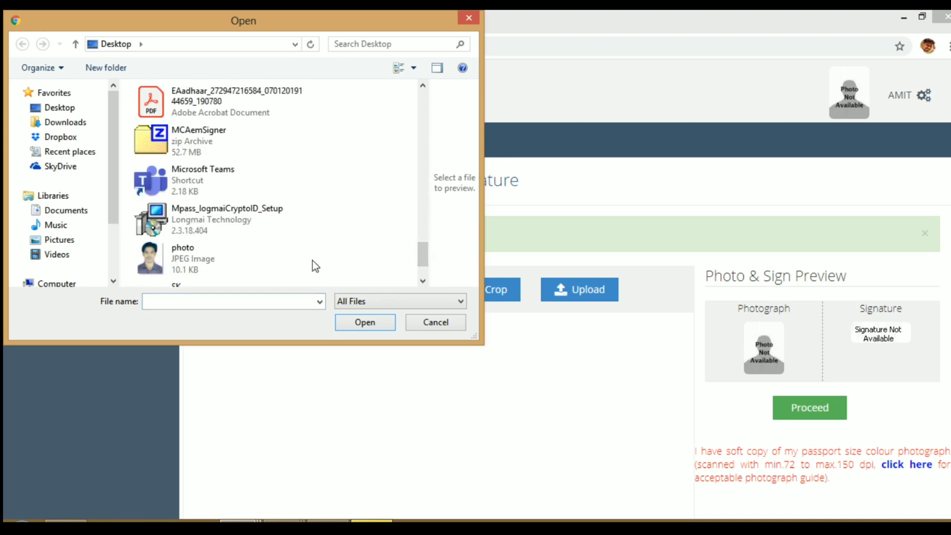
click(228, 256)
click(351, 323)
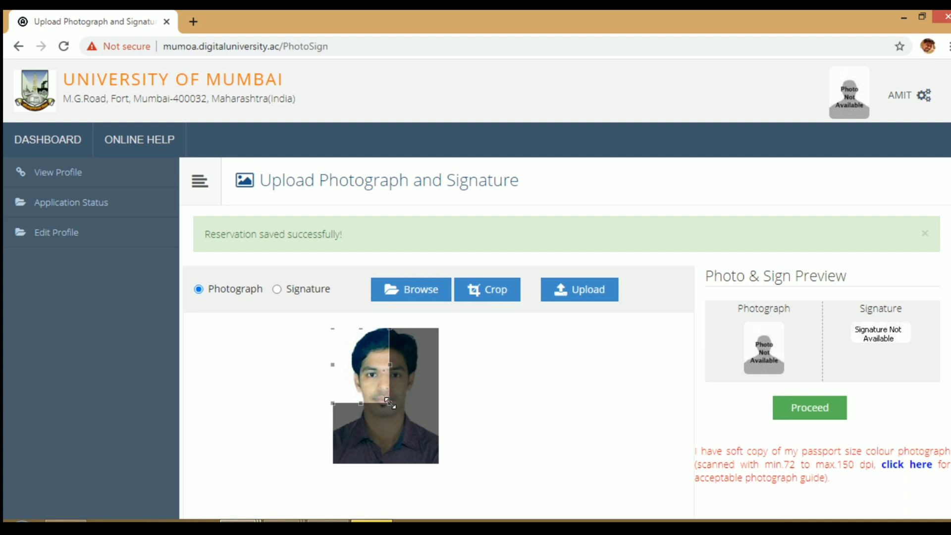
Crop the photograph to almost the whole image and upload it
drag(389, 402, 451, 466)
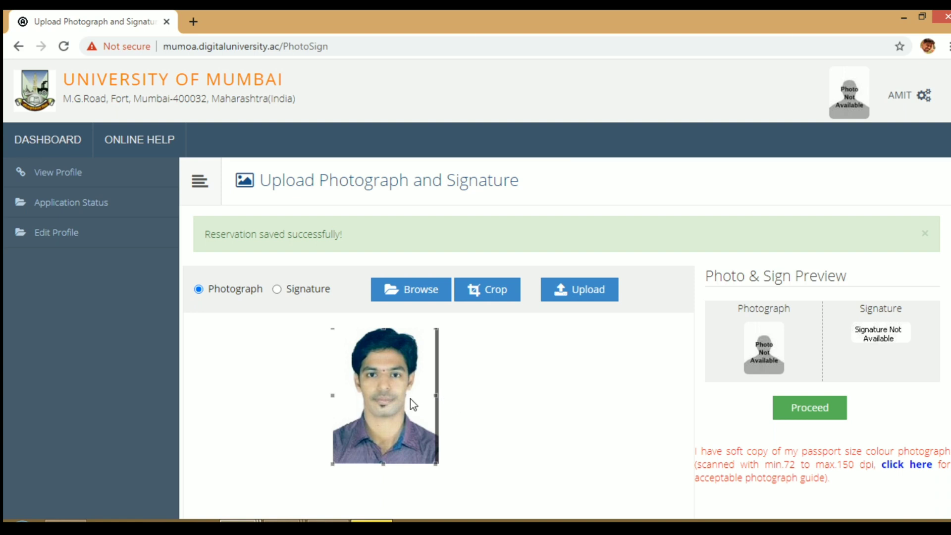
drag(410, 397, 417, 399)
click(489, 294)
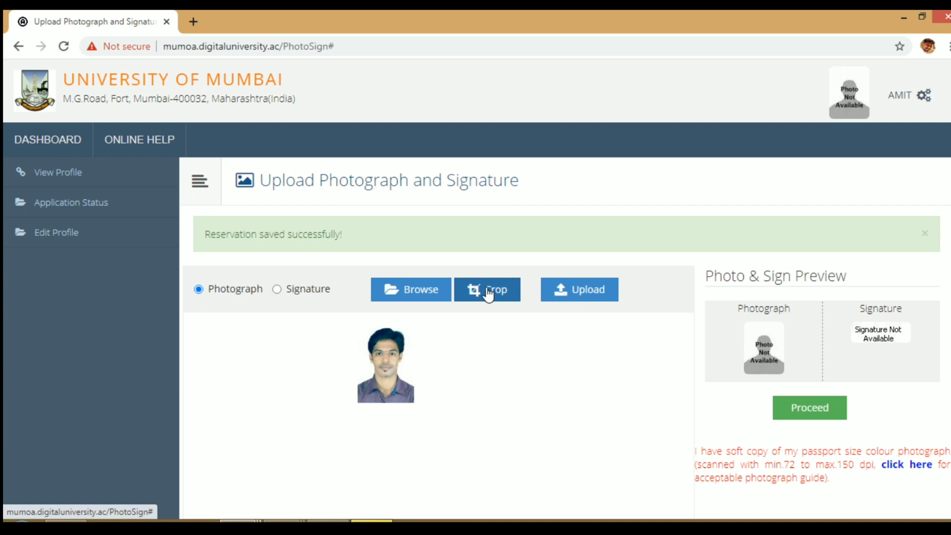
click(581, 288)
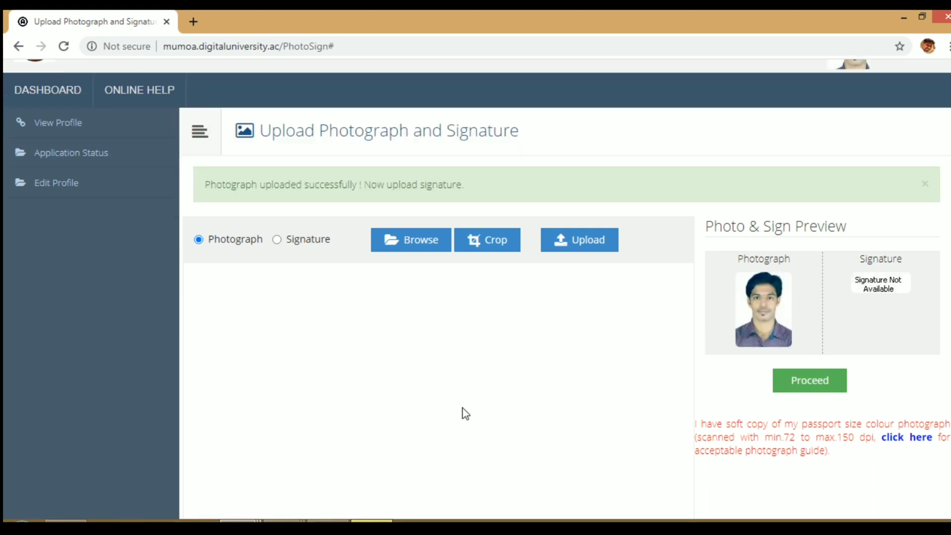
Switch to the signature upload and load the JPEG image named sign from the Desktop
click(277, 240)
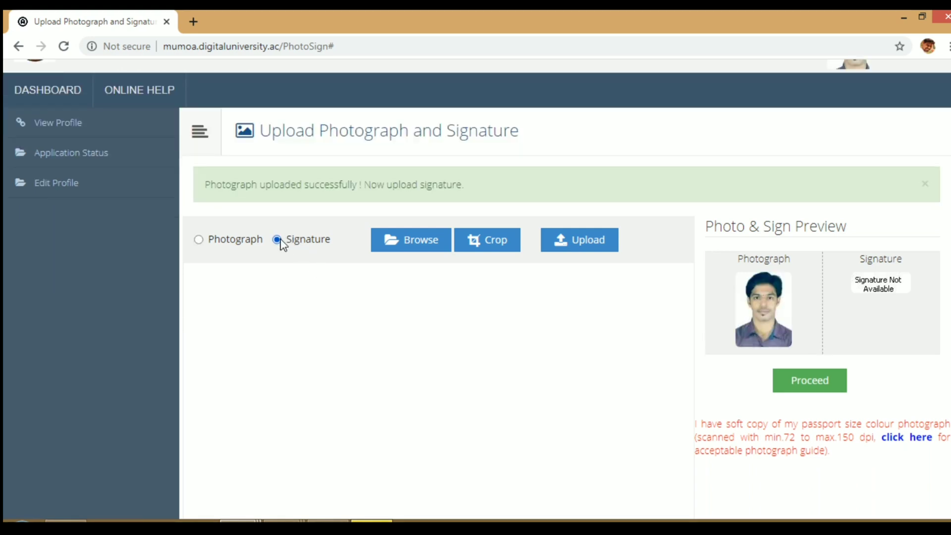
click(431, 242)
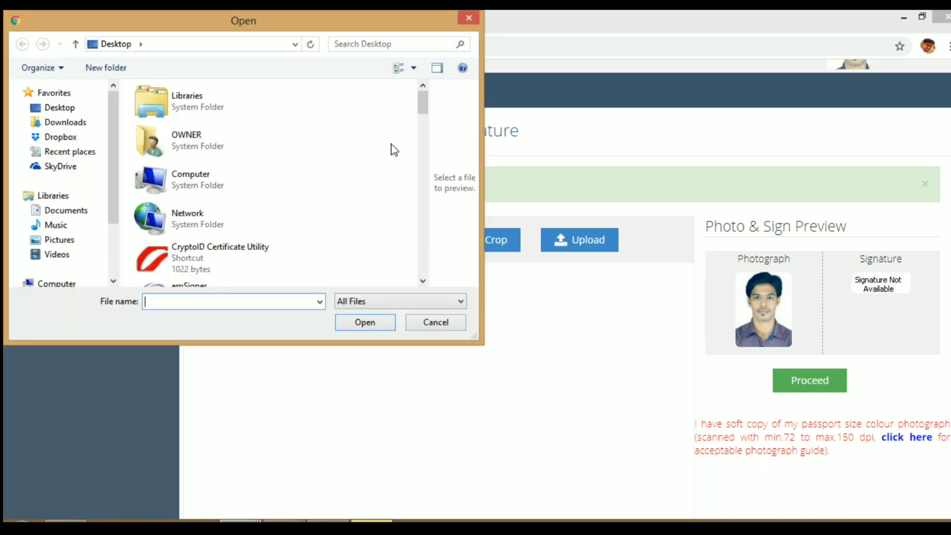
drag(422, 110, 426, 260)
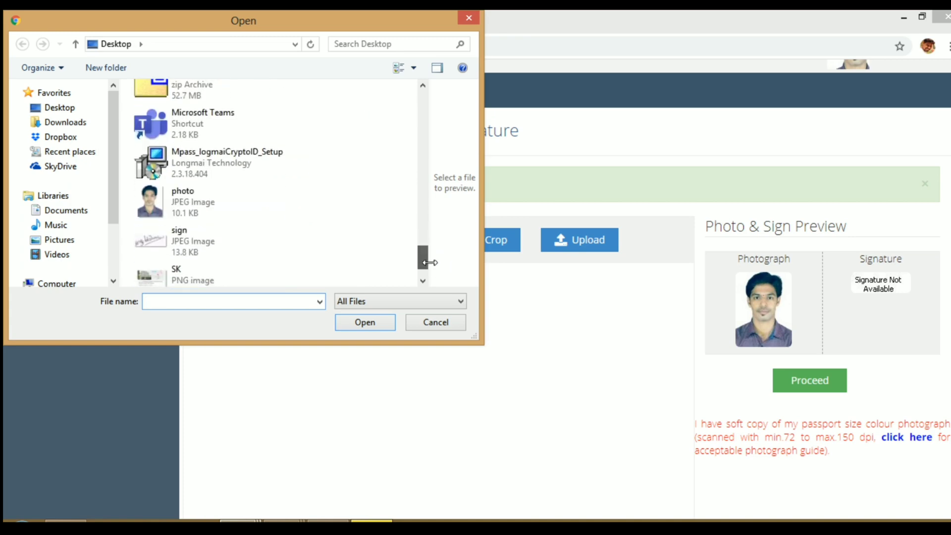
click(207, 249)
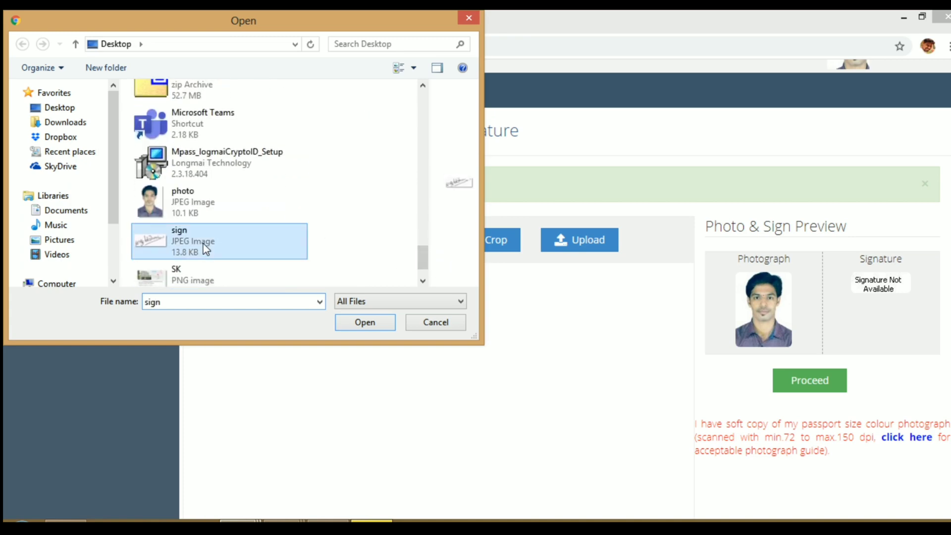
click(365, 323)
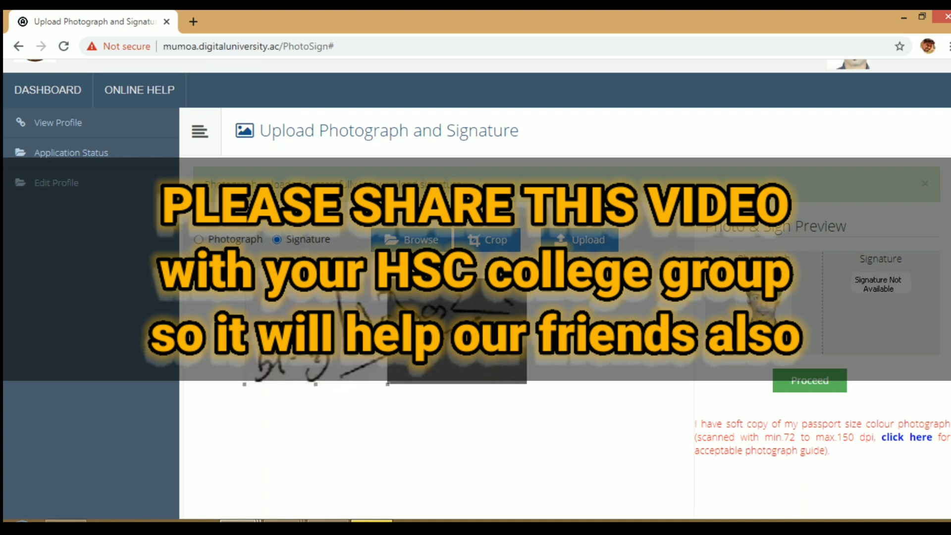
Adjust the crop area over the middle part of the signature image and crop it
drag(329, 302, 320, 302)
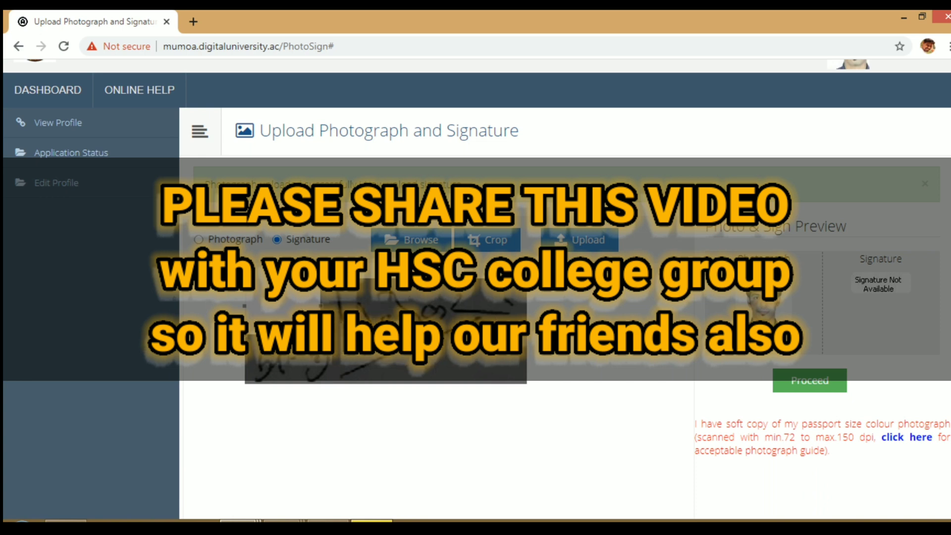
drag(319, 306, 571, 306)
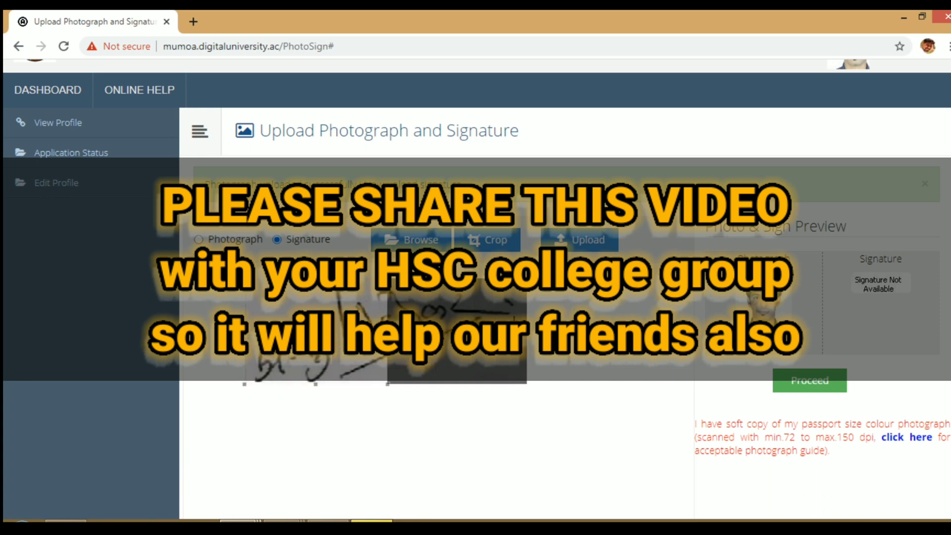
drag(307, 361, 464, 325)
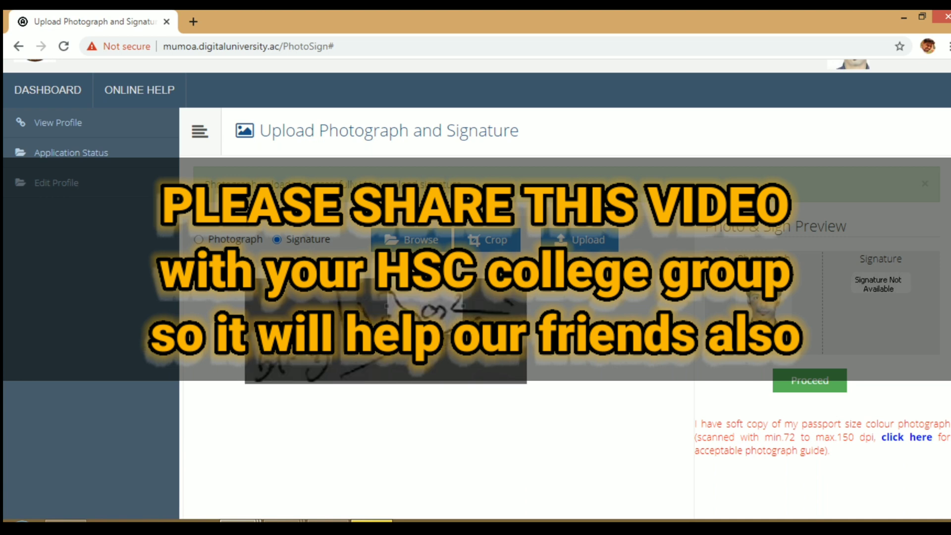
drag(388, 335, 217, 365)
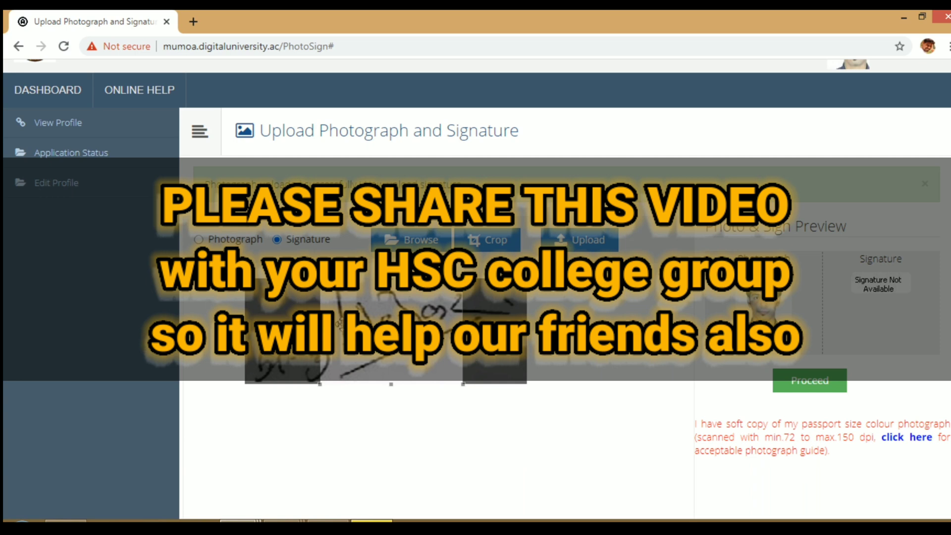
drag(336, 318, 212, 313)
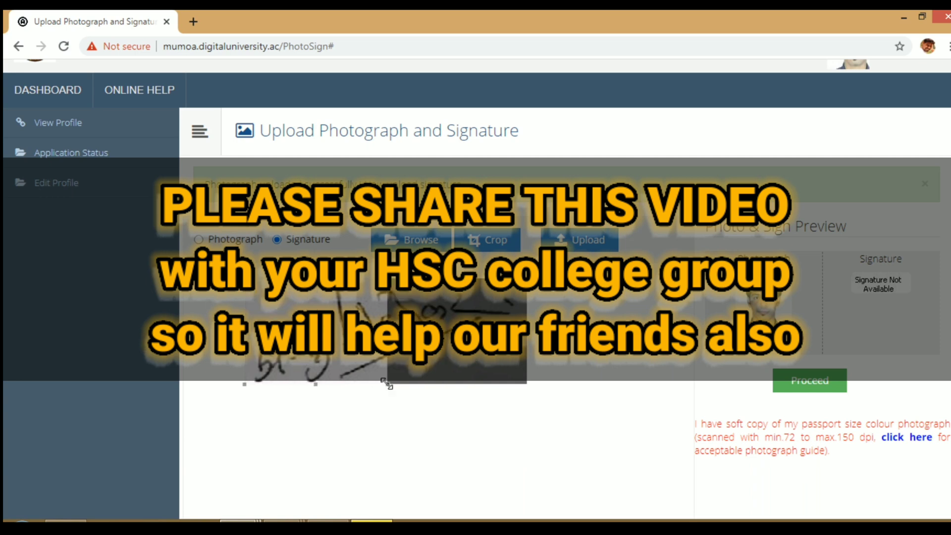
drag(386, 384, 319, 303)
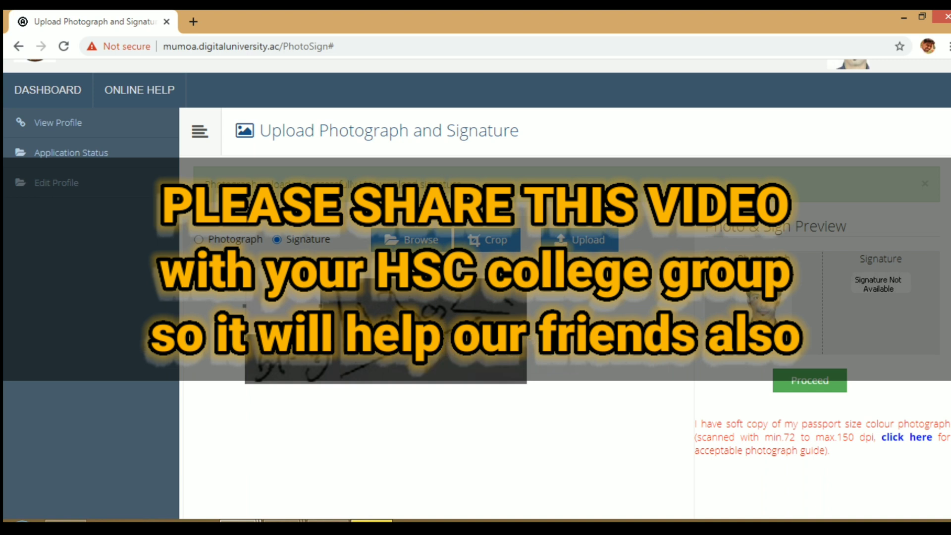
drag(321, 334, 339, 349)
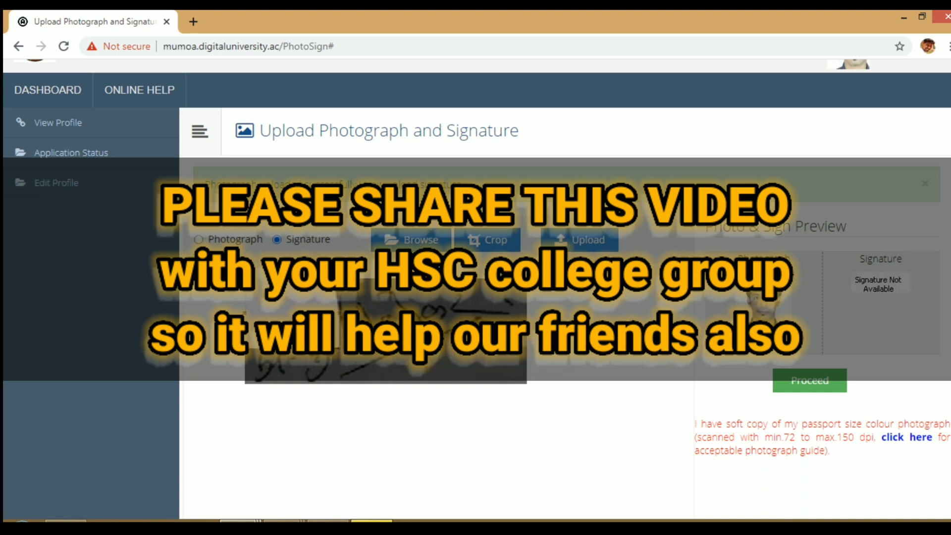
click(483, 241)
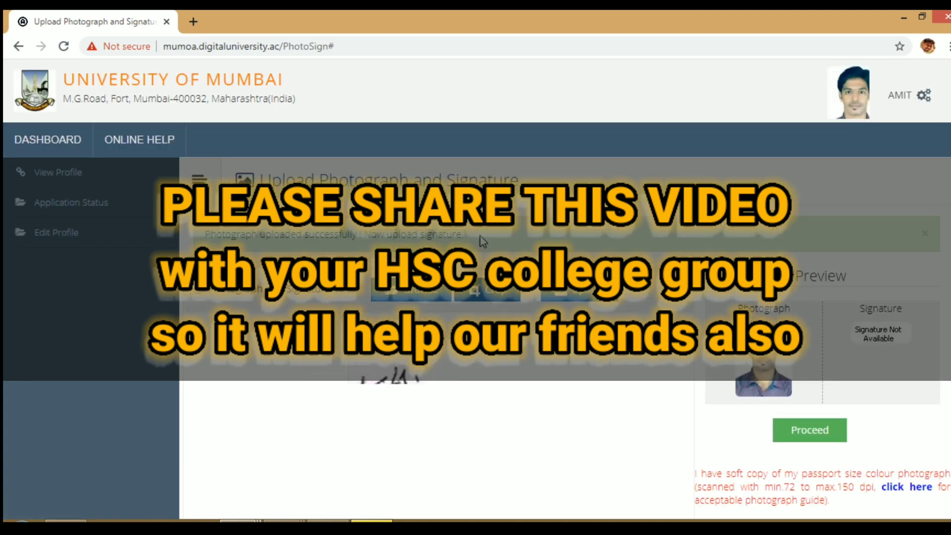
Upload the cropped signature and proceed to the Contact Details form
click(575, 293)
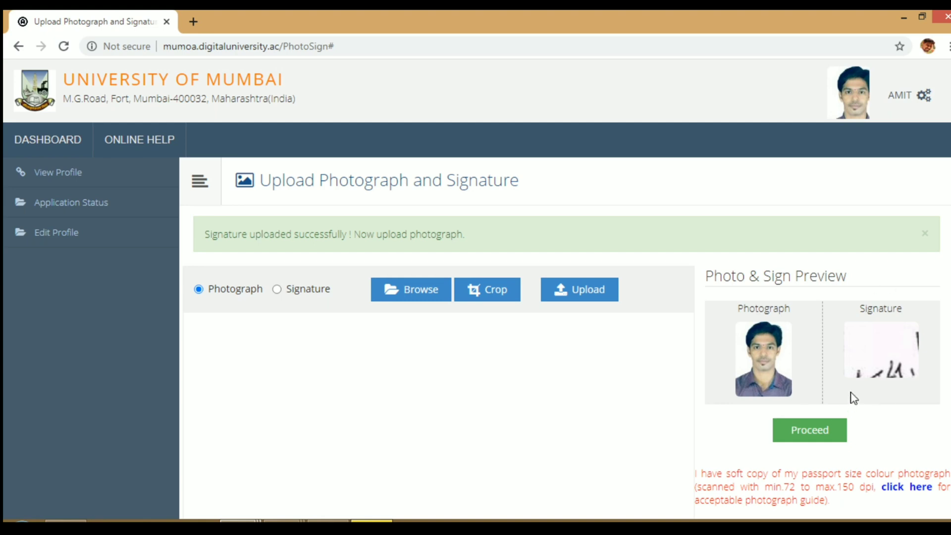
click(813, 436)
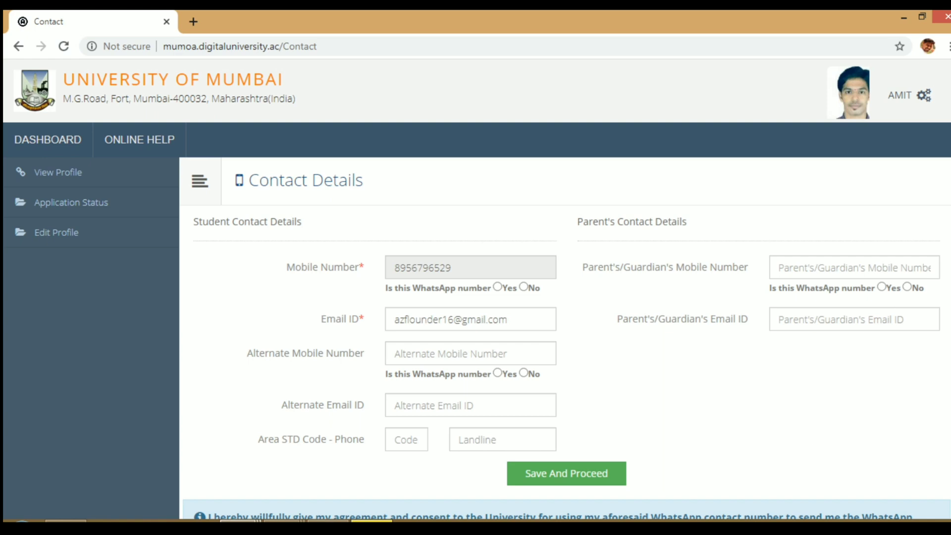
scroll(477, 289, down, 1)
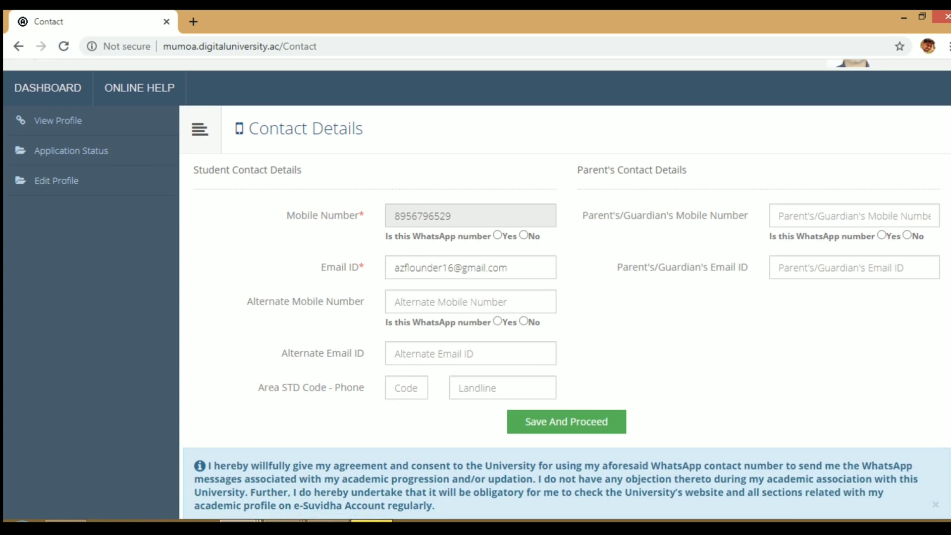
Mark the student's mobile number as a WhatsApp number, leave the alternate contact and landline fields blank, and save the contact details
click(498, 236)
click(435, 304)
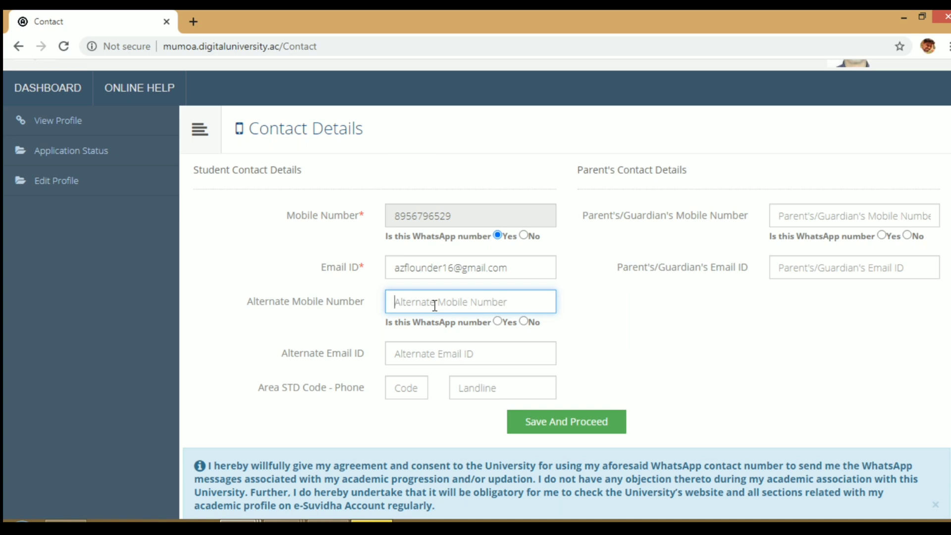
click(435, 349)
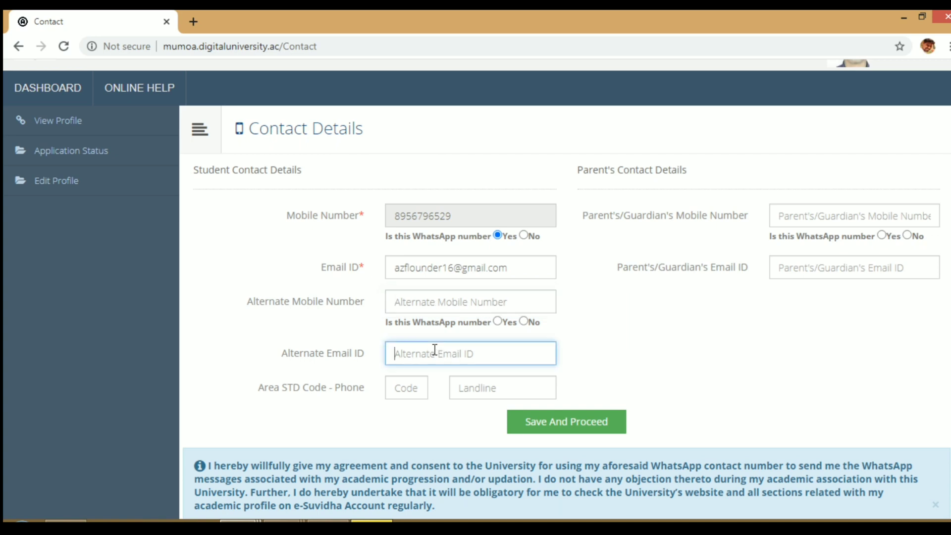
click(405, 388)
click(453, 387)
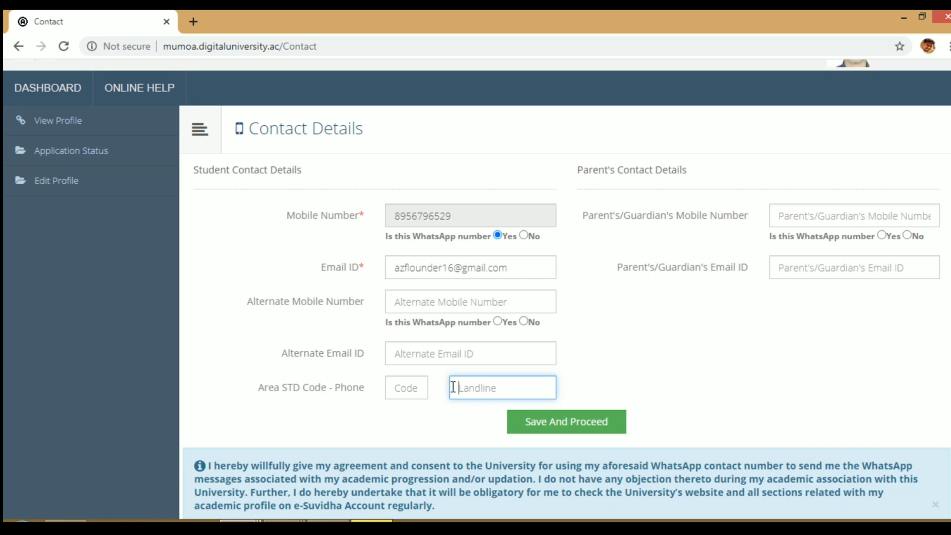
click(590, 422)
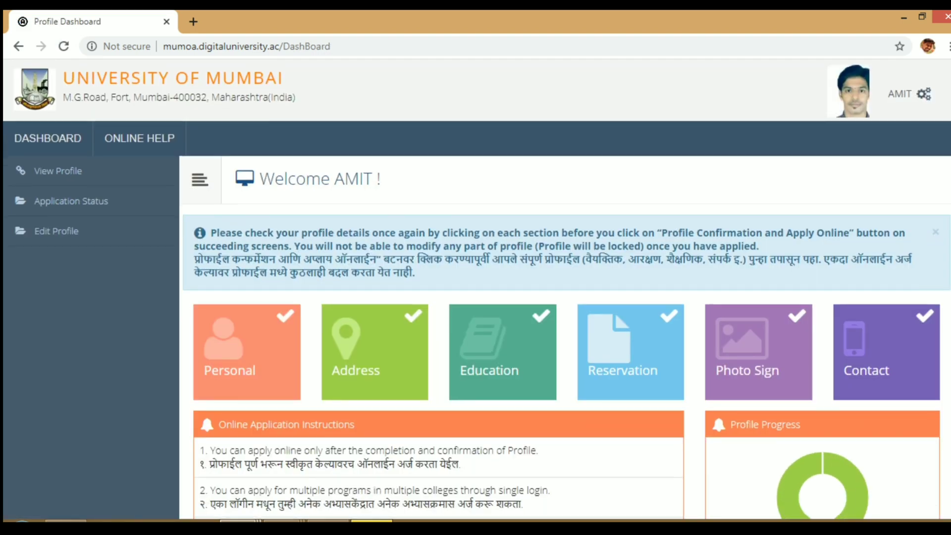
Open the profile summary for confirming the profile details from the dashboard
scroll(312, 293, down, 2)
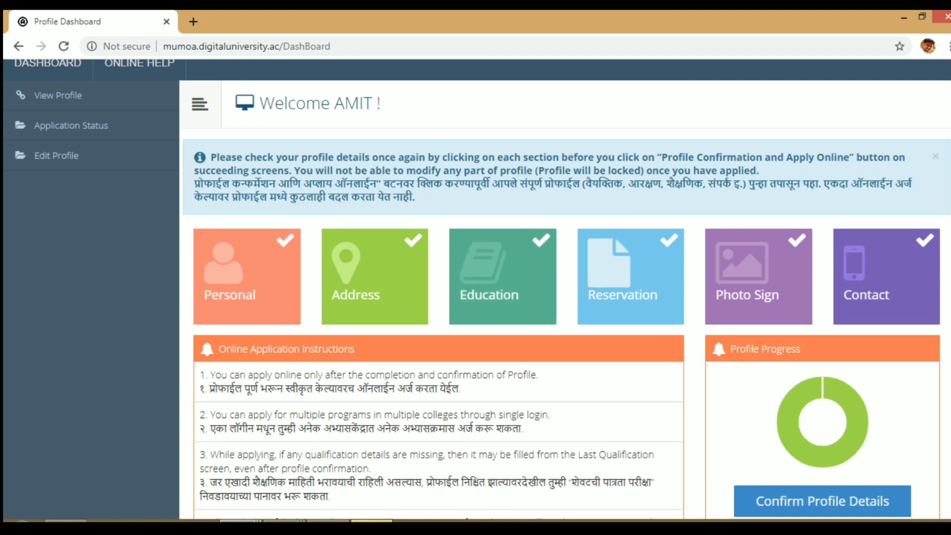
scroll(483, 289, down, 1)
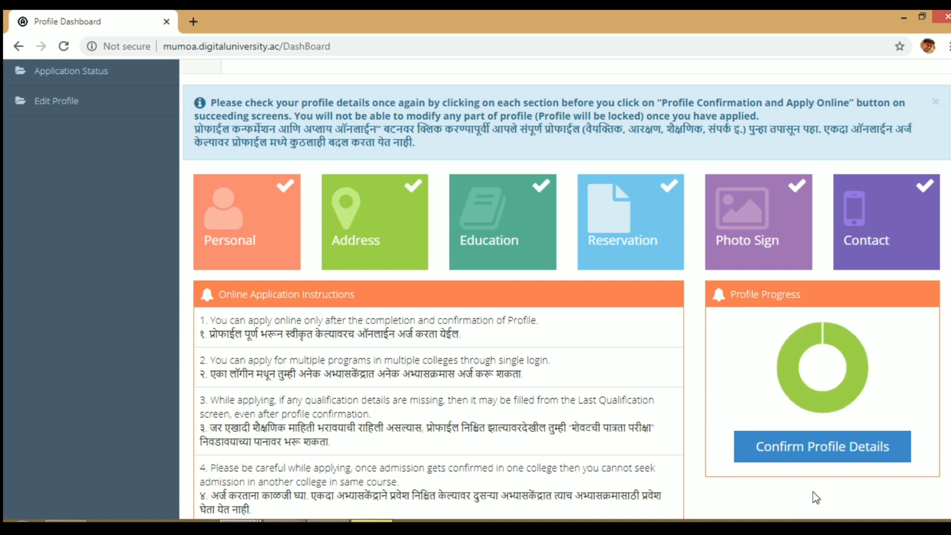
click(780, 448)
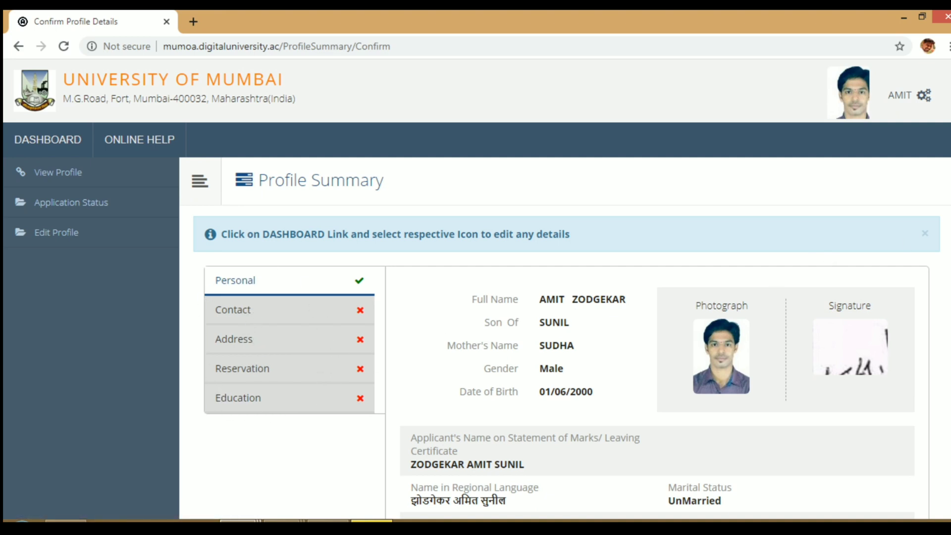
Review the Personal, Contact, Address, Reservation and Education sections of the profile summary one after another
scroll(477, 289, down, 2)
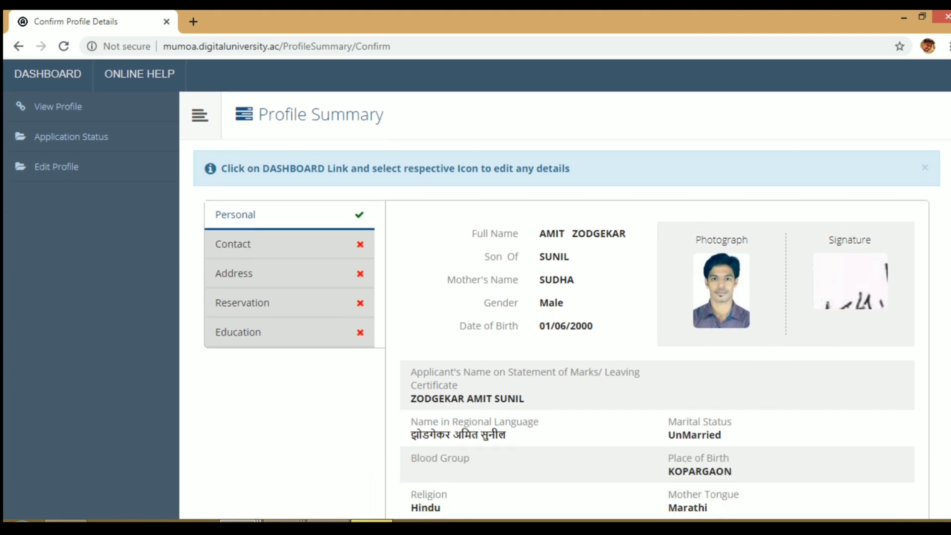
scroll(477, 288, down, 4)
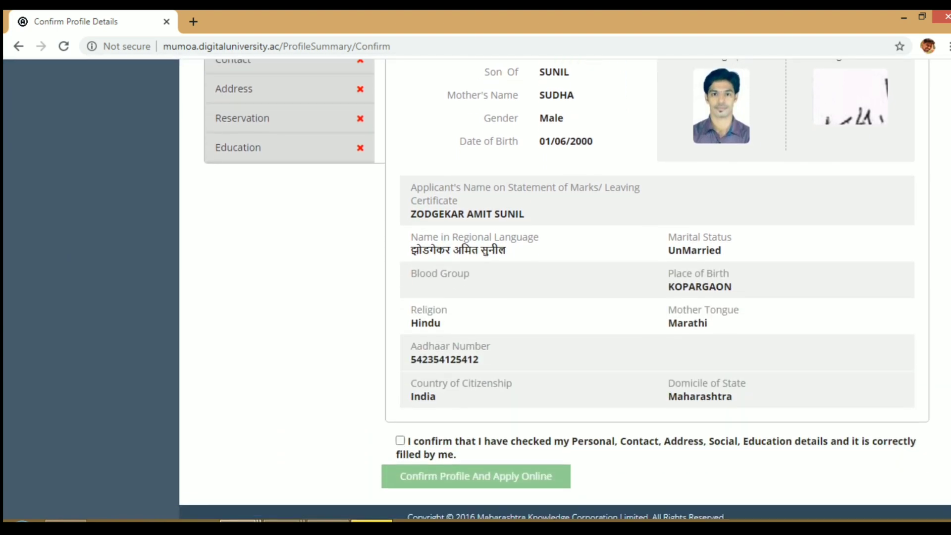
scroll(898, 419, up, 2)
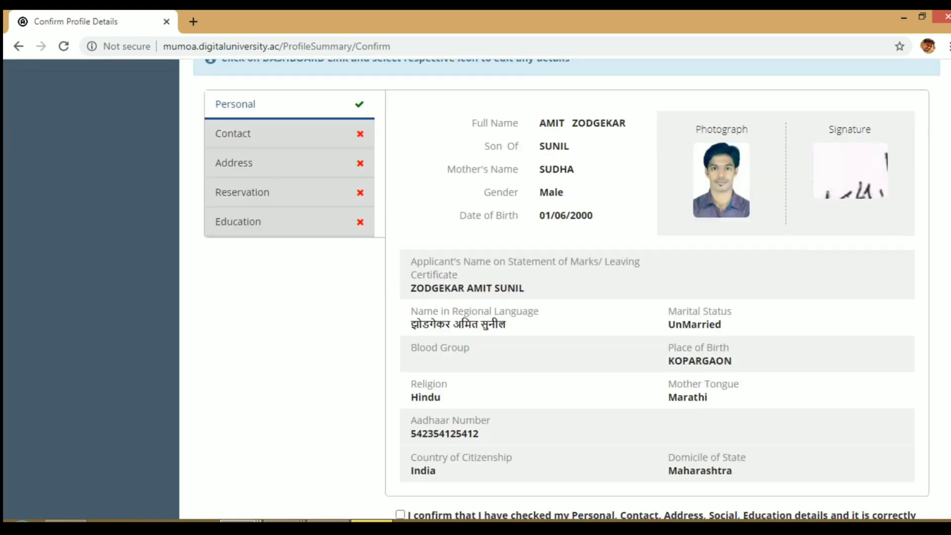
scroll(898, 419, down, 2)
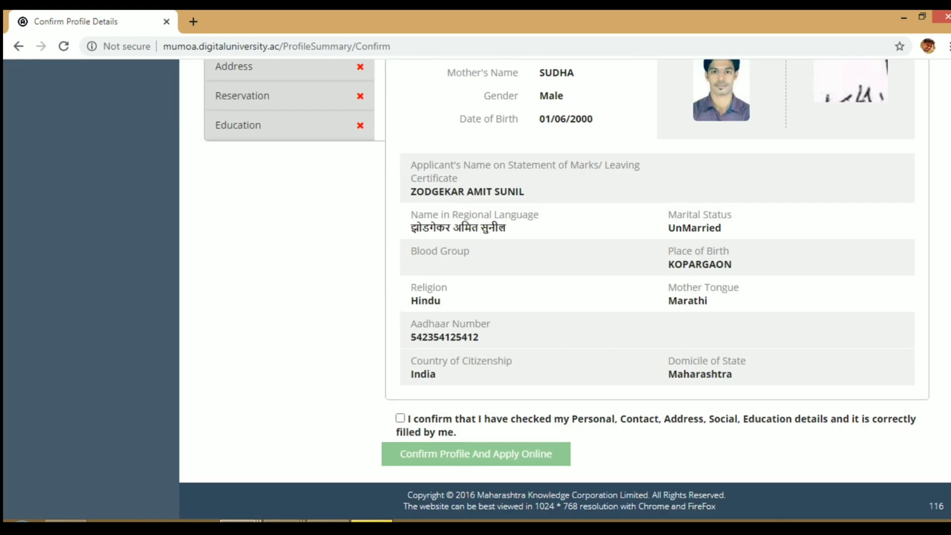
scroll(940, 232, up, 5)
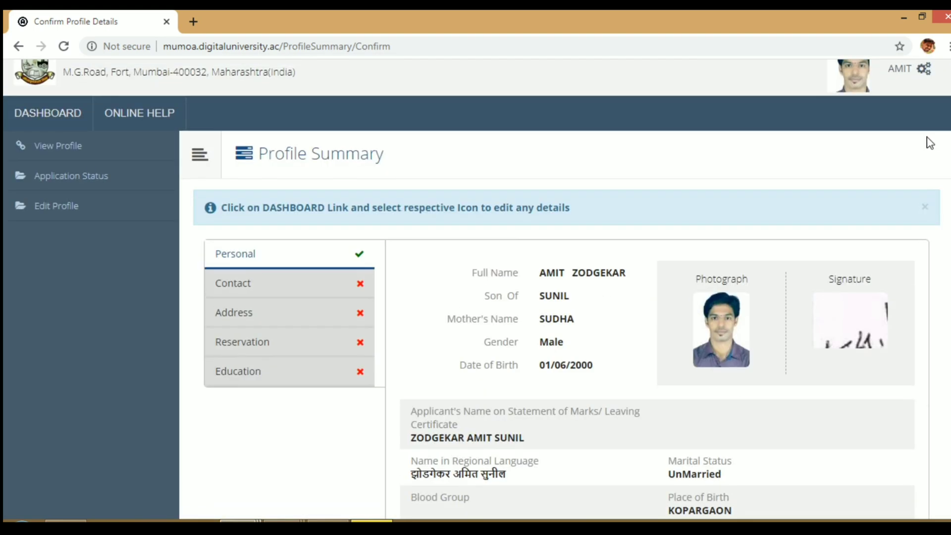
click(263, 293)
click(261, 334)
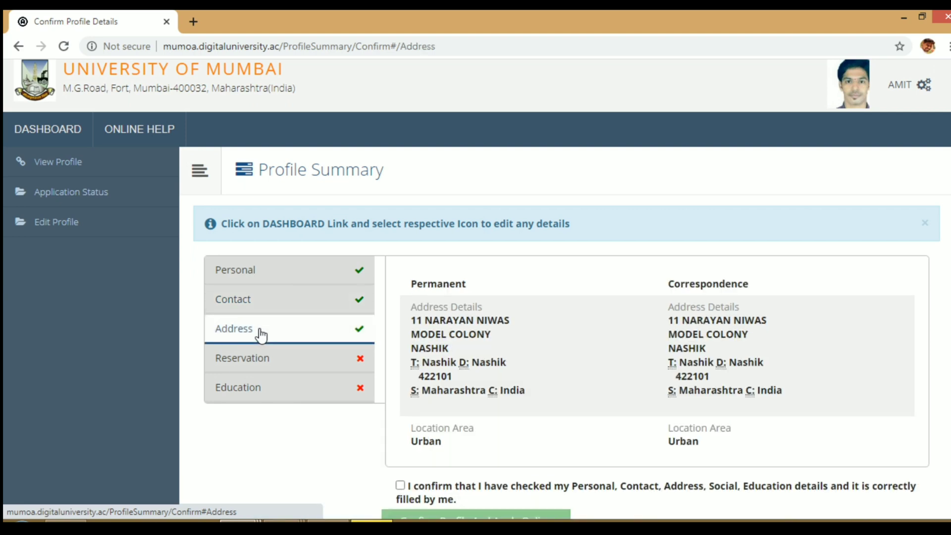
click(257, 365)
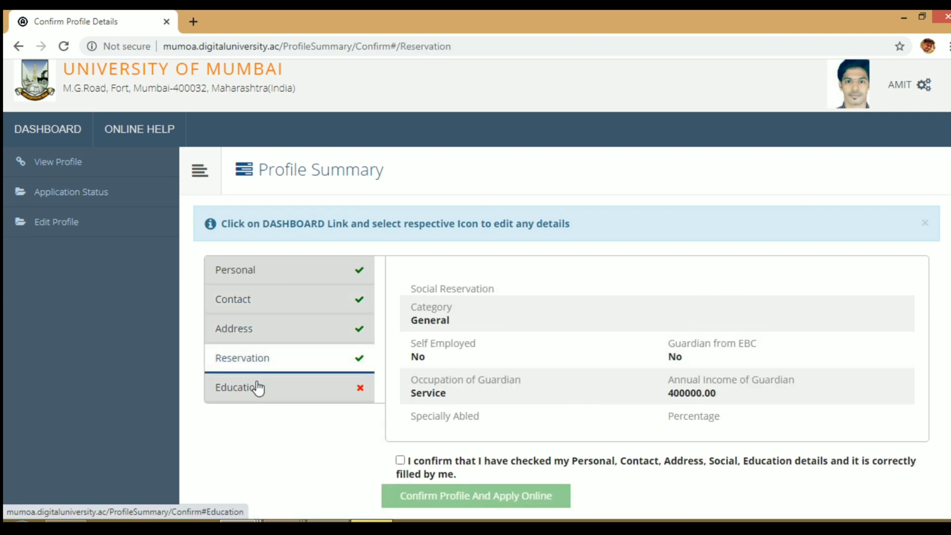
click(257, 387)
Declare that all profile details have been checked and correctly filled, and confirm the profile to apply online
scroll(477, 289, down, 3)
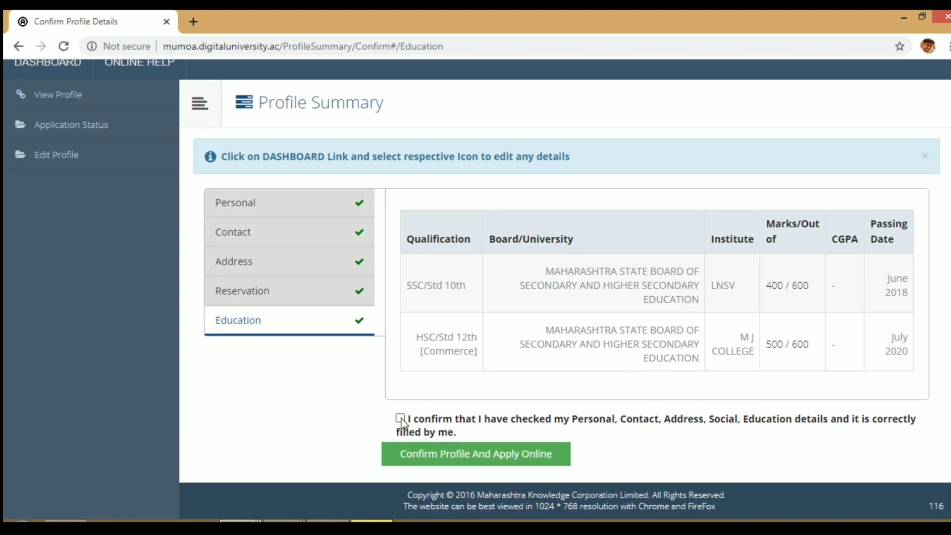
click(400, 419)
click(424, 460)
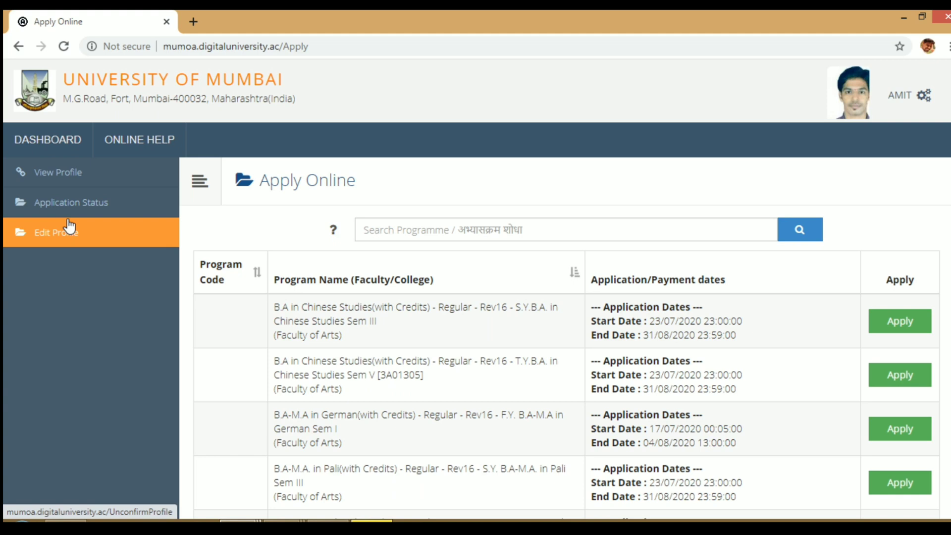
Search the Apply Online programme list for "account" and look through the matching programmes
click(401, 235)
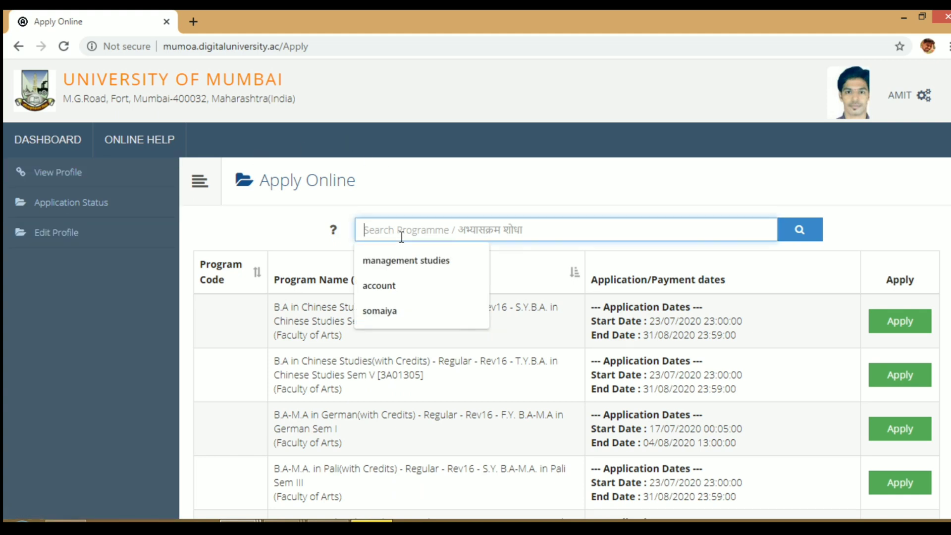
click(391, 286)
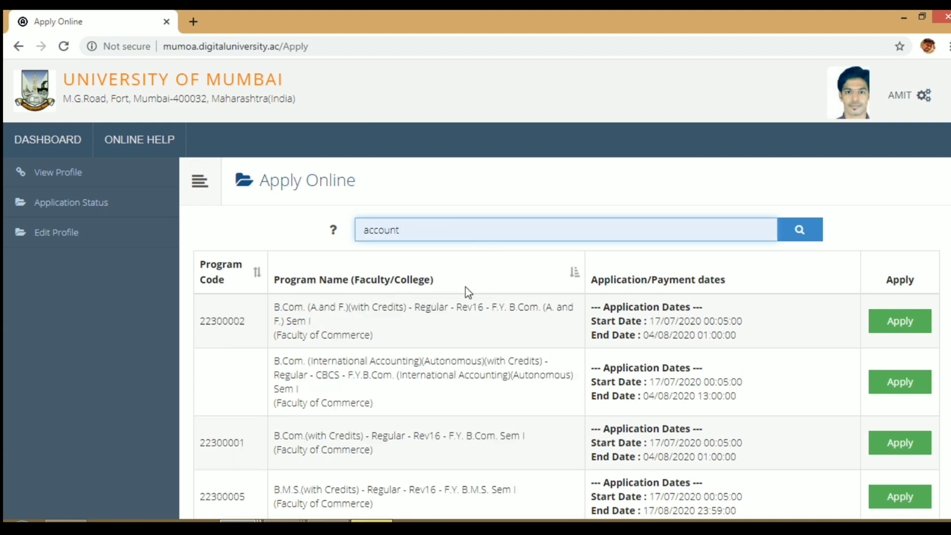
scroll(565, 297, down, 3)
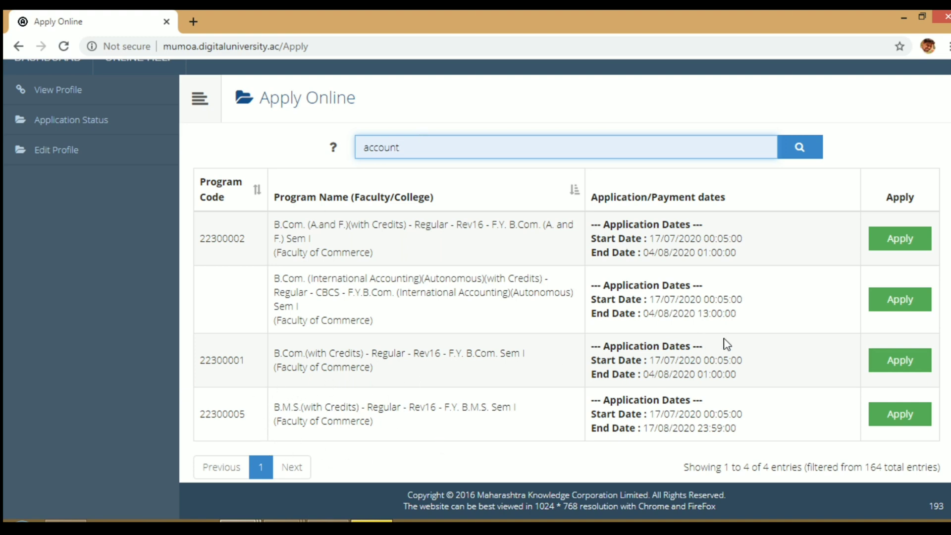
Apply for the B.Com.(with Credits) - Regular - Rev16 - F.Y. B.Com. Sem I programme and agree to its minimum eligibility criteria
click(885, 365)
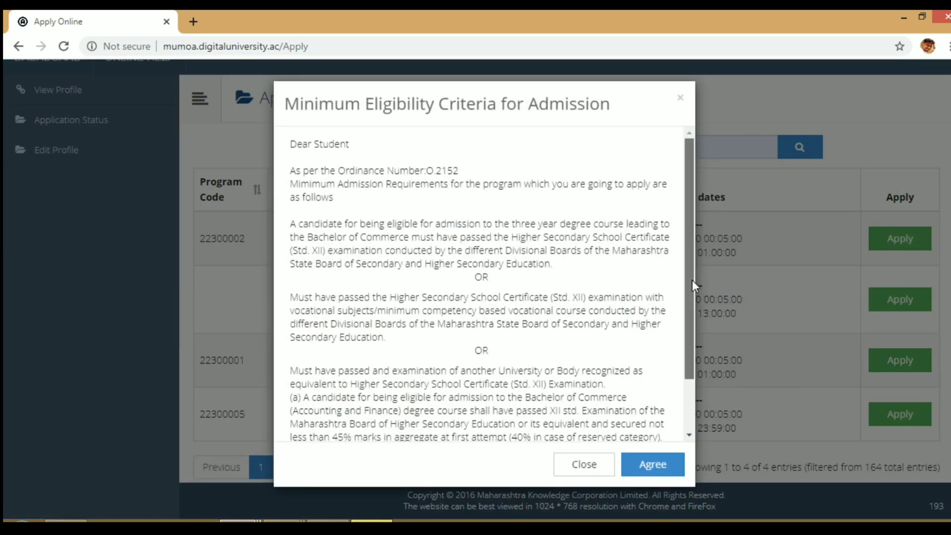
drag(691, 281, 694, 344)
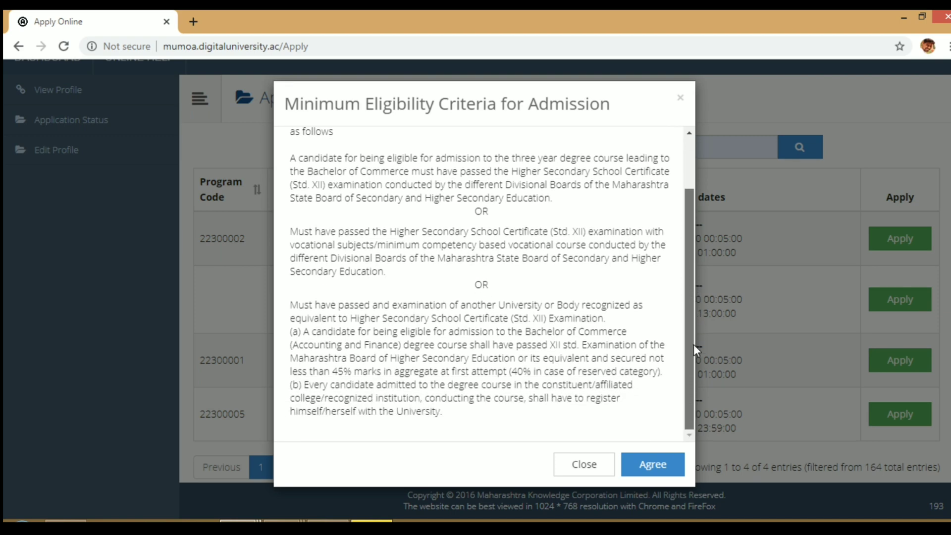
click(638, 463)
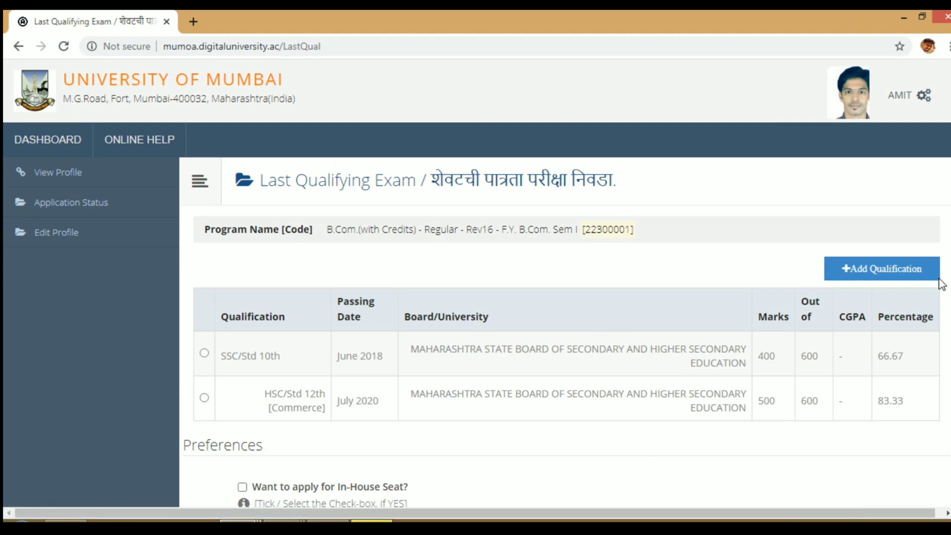
Try the In-House Seat preference for the application and clear it again
scroll(532, 313, down, 2)
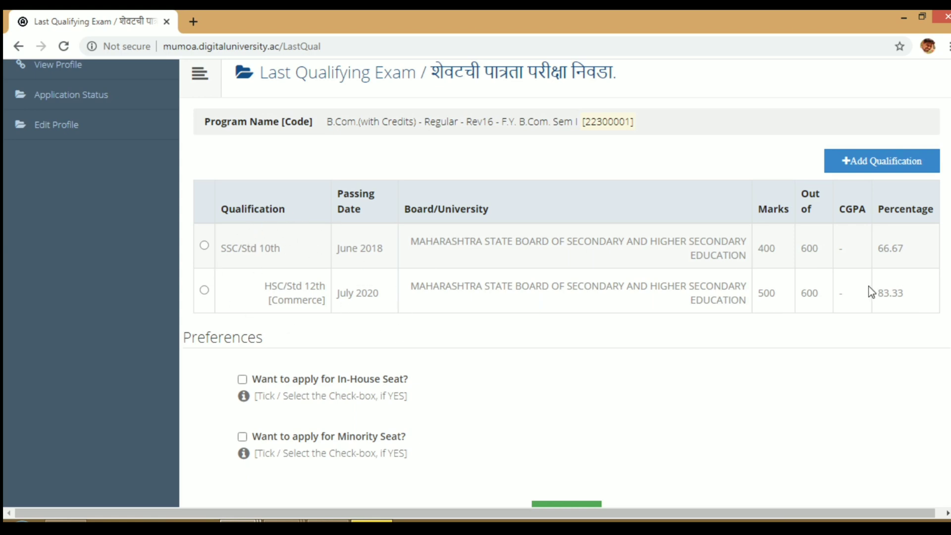
scroll(484, 283, down, 1)
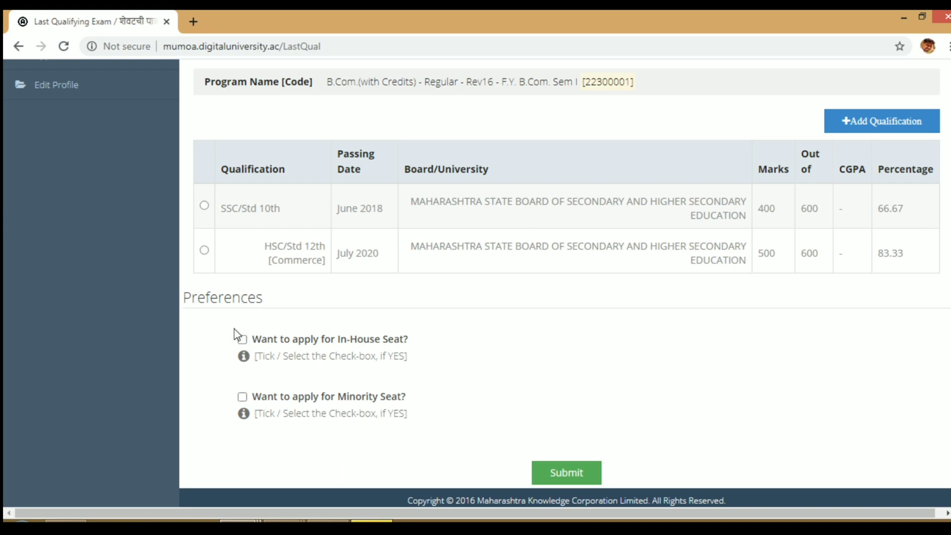
click(242, 340)
click(242, 342)
Try requesting a minority seat with Jain as the minority religion and Gujarathi as the minority language
click(242, 397)
scroll(565, 283, down, 1)
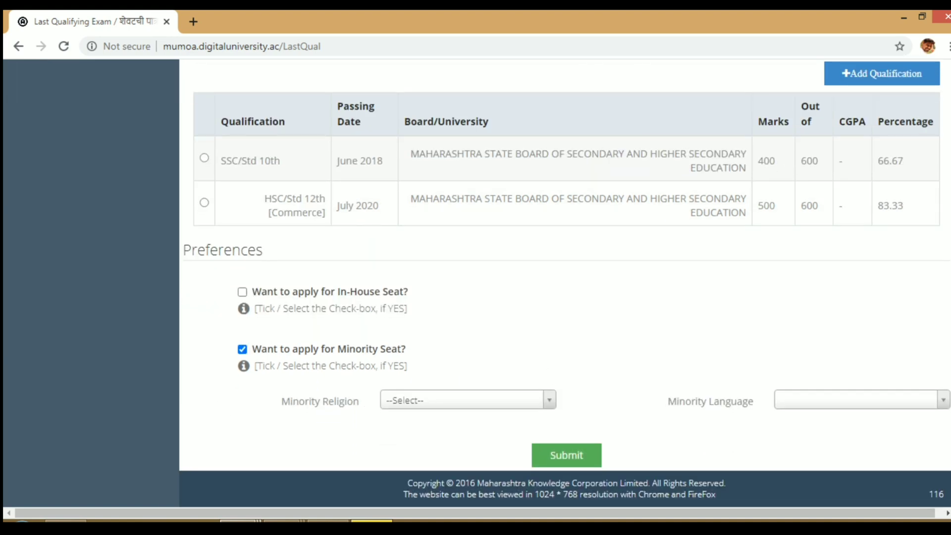
click(548, 402)
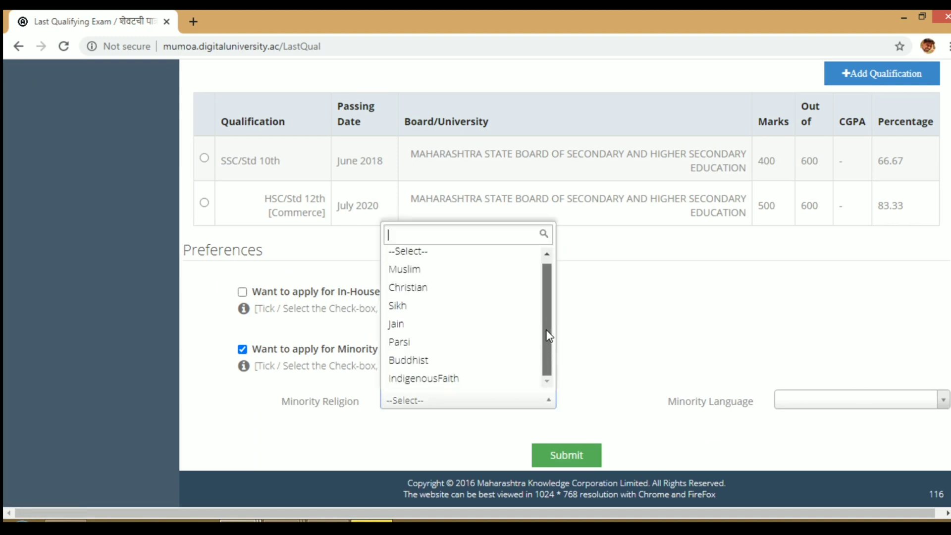
scroll(543, 332, down, 1)
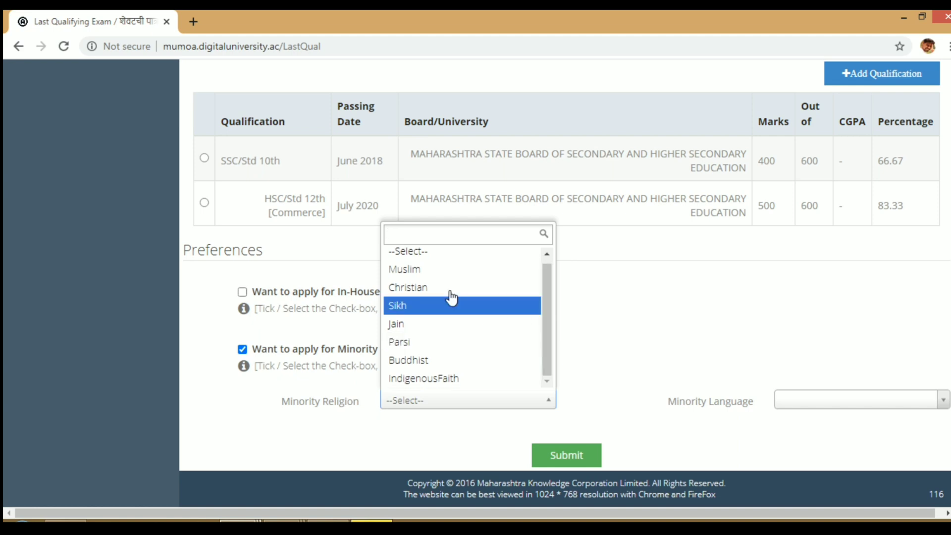
scroll(451, 297, up, 1)
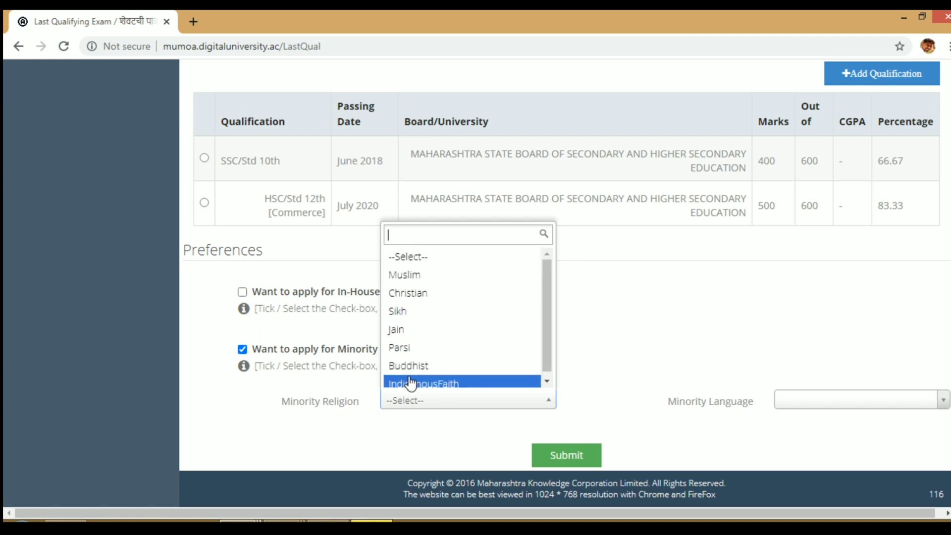
click(403, 331)
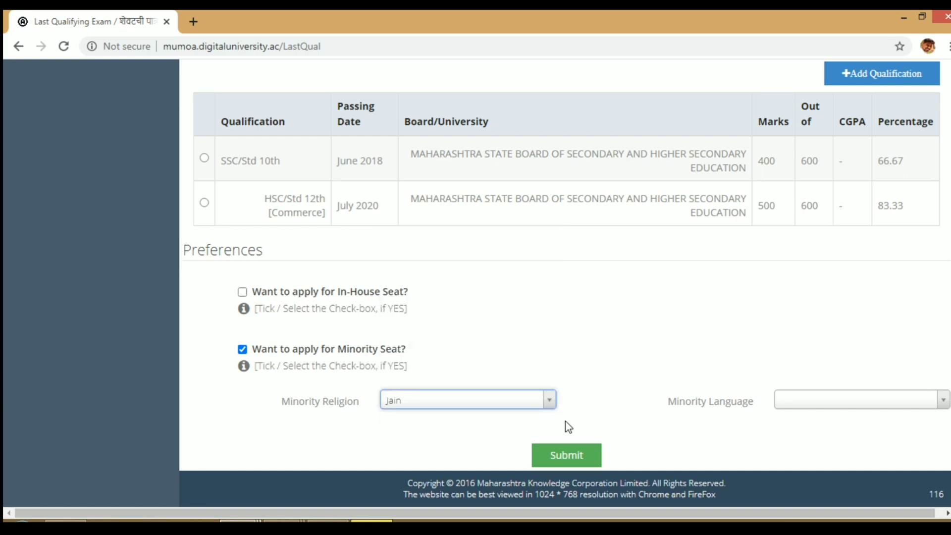
click(802, 409)
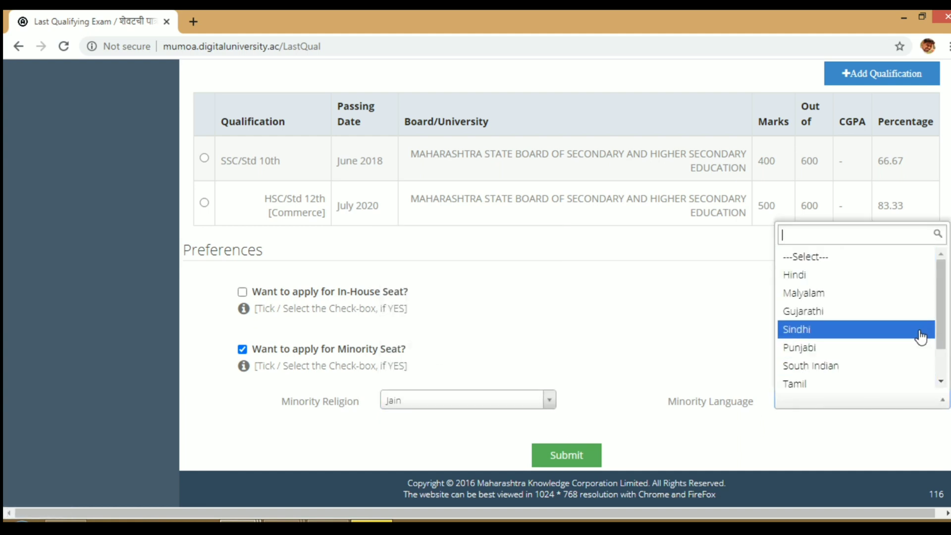
drag(936, 327, 935, 343)
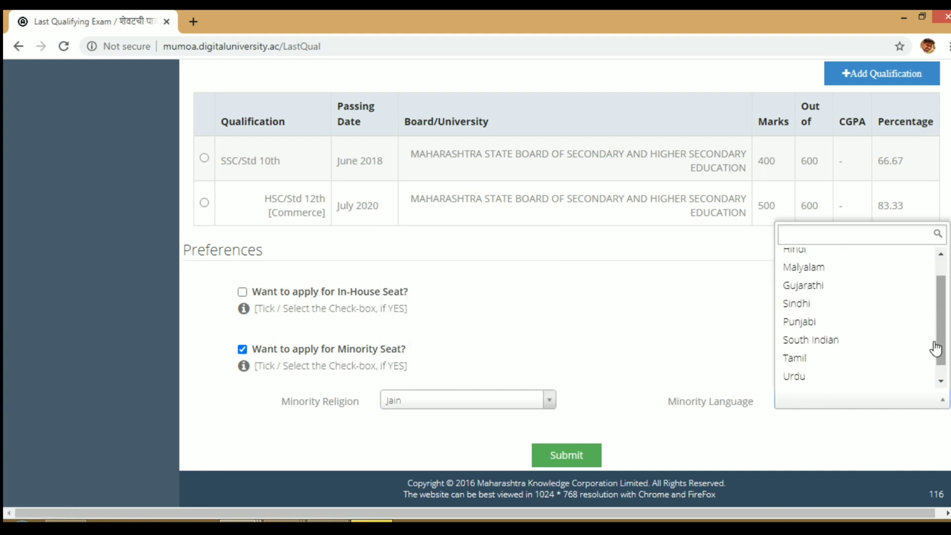
click(808, 284)
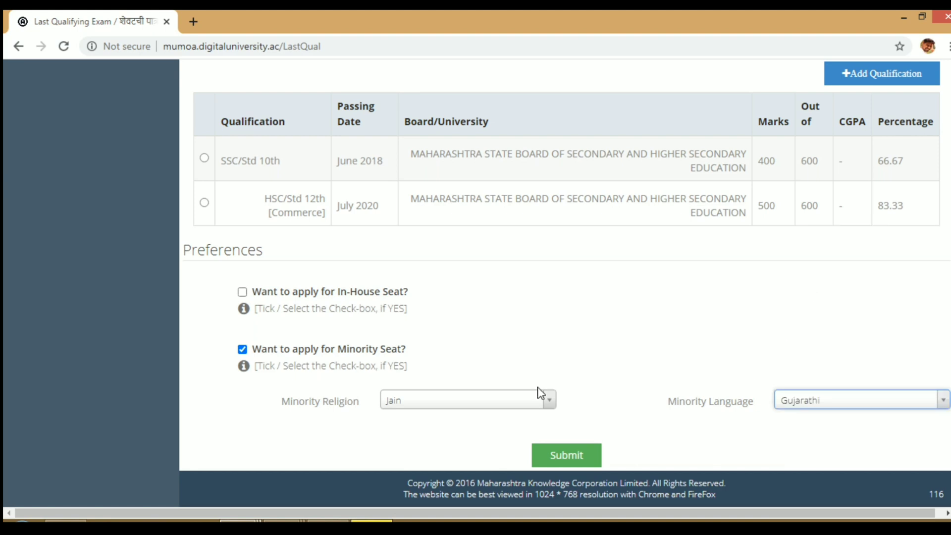
Change the minority religion to Muslim and withdraw the minority seat request
click(527, 401)
click(463, 278)
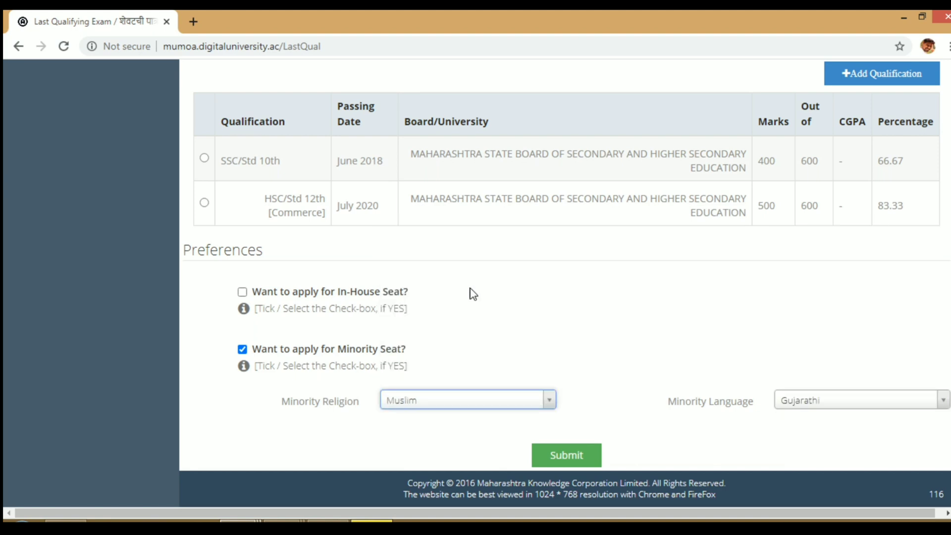
click(852, 400)
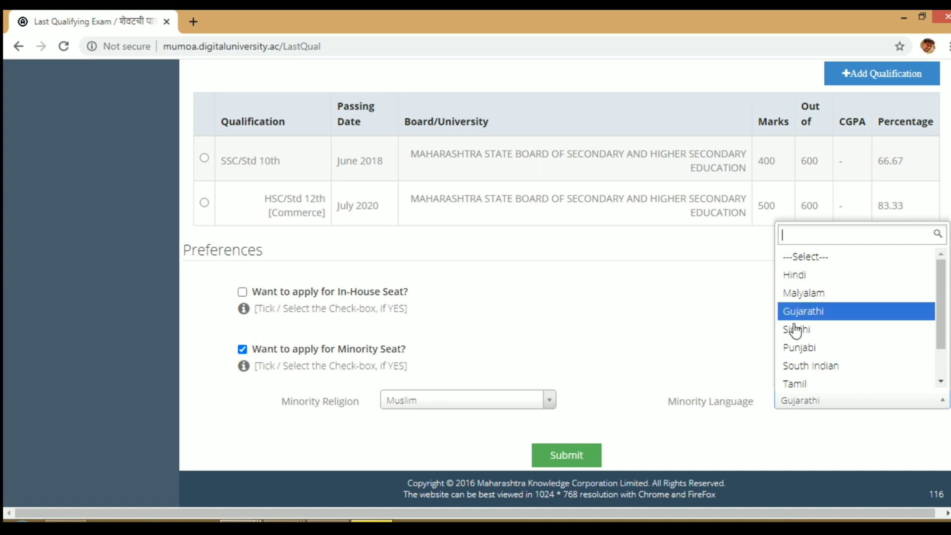
click(583, 353)
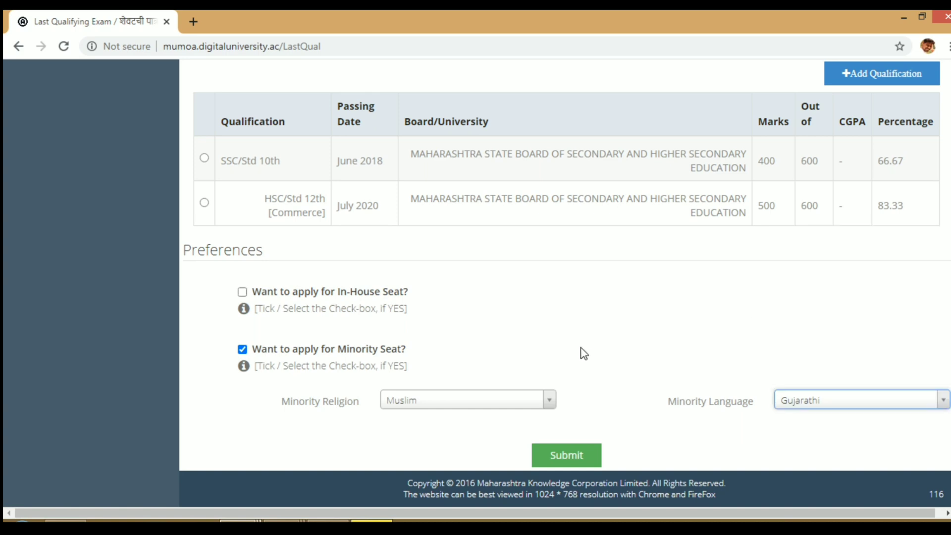
click(553, 404)
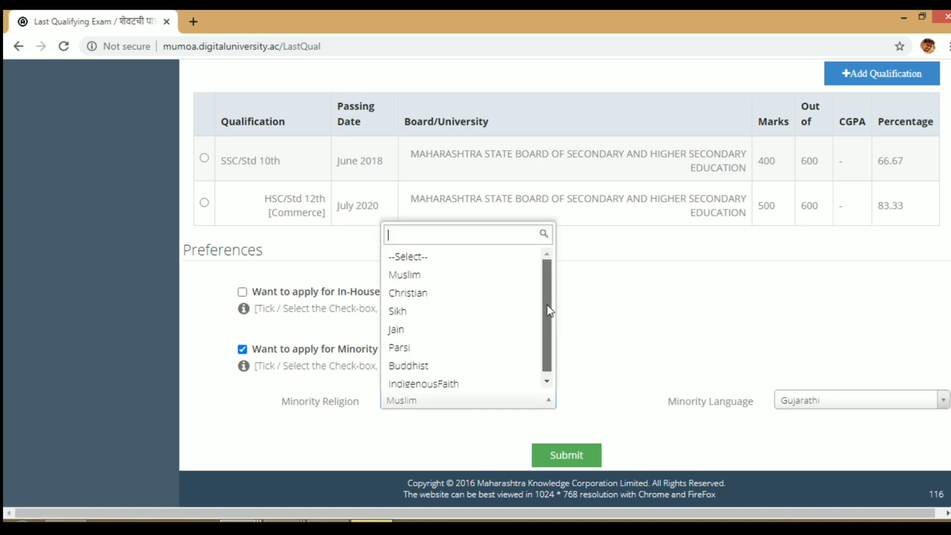
click(243, 350)
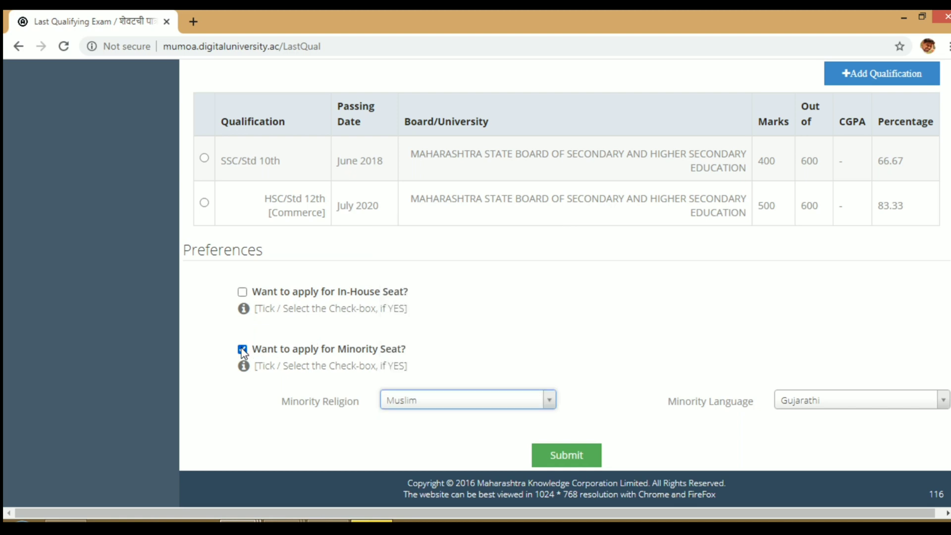
click(243, 351)
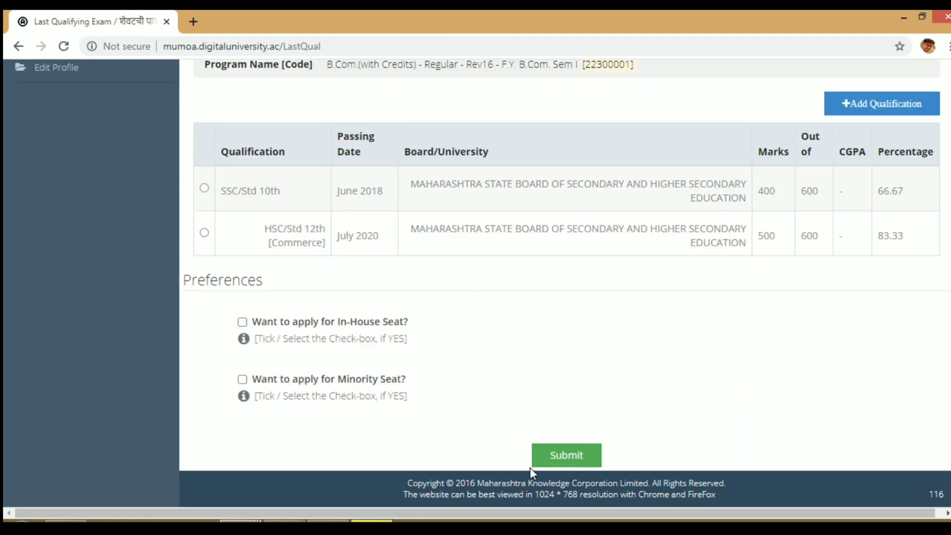
Choose HSC/Std 12th [Commerce] as the last qualifying exam and submit the qualification page without seat preferences
click(559, 461)
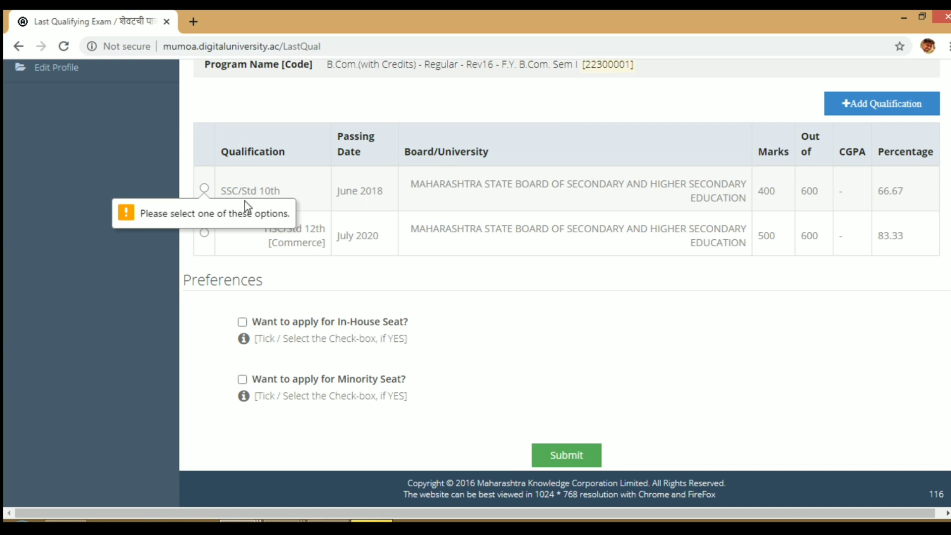
click(204, 188)
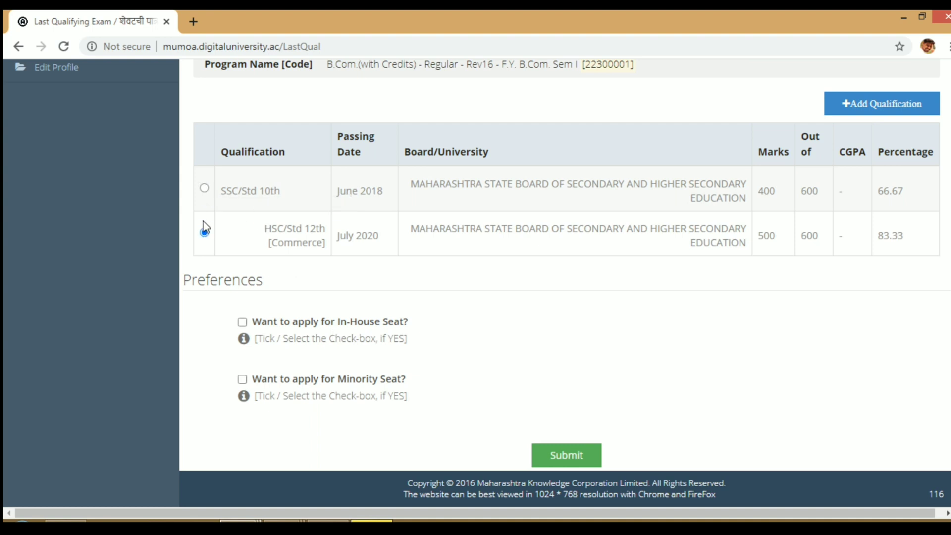
click(204, 189)
click(204, 233)
click(553, 451)
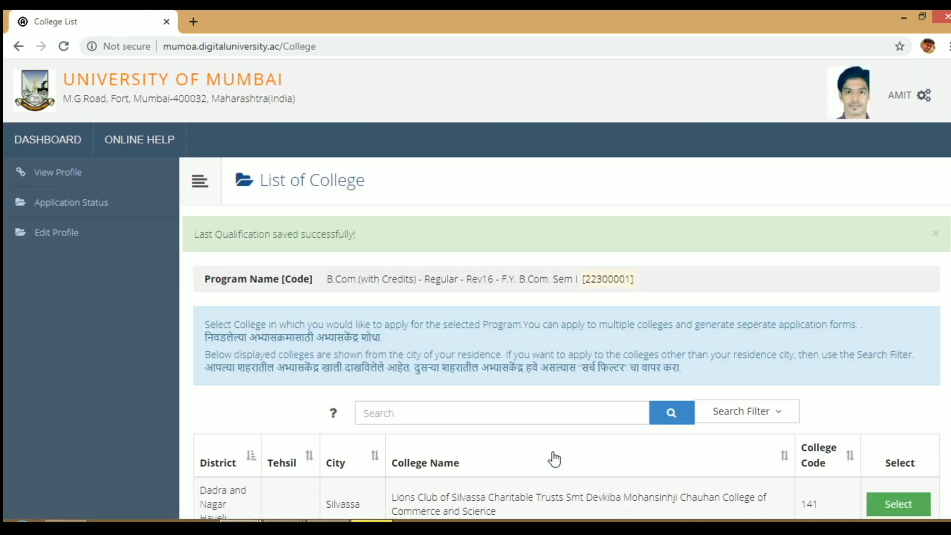
Search the college list for "chet" and clear the search
scroll(565, 297, down, 5)
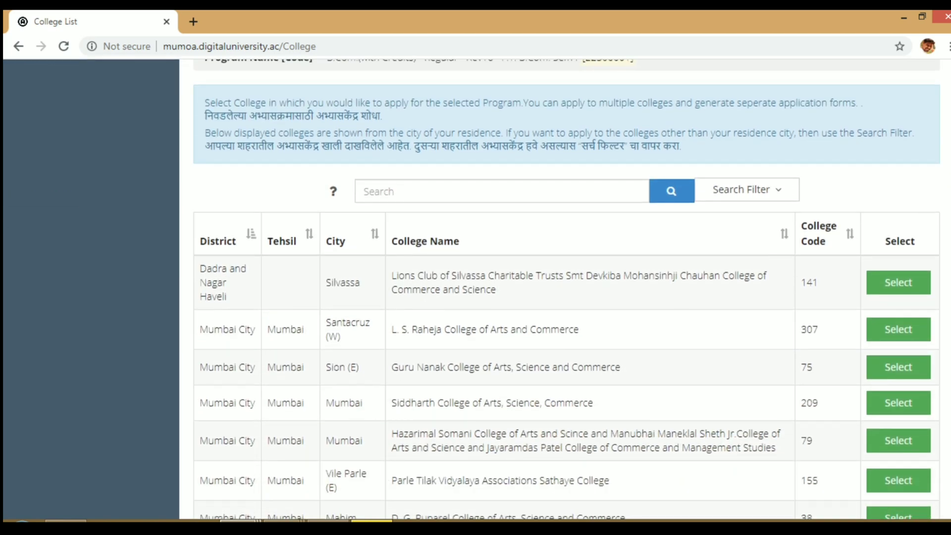
click(571, 190)
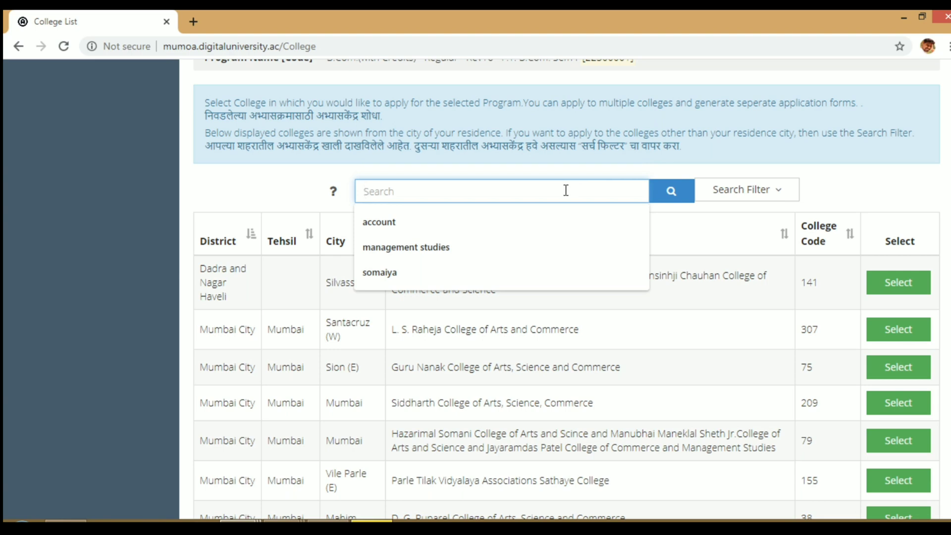
text(chet)
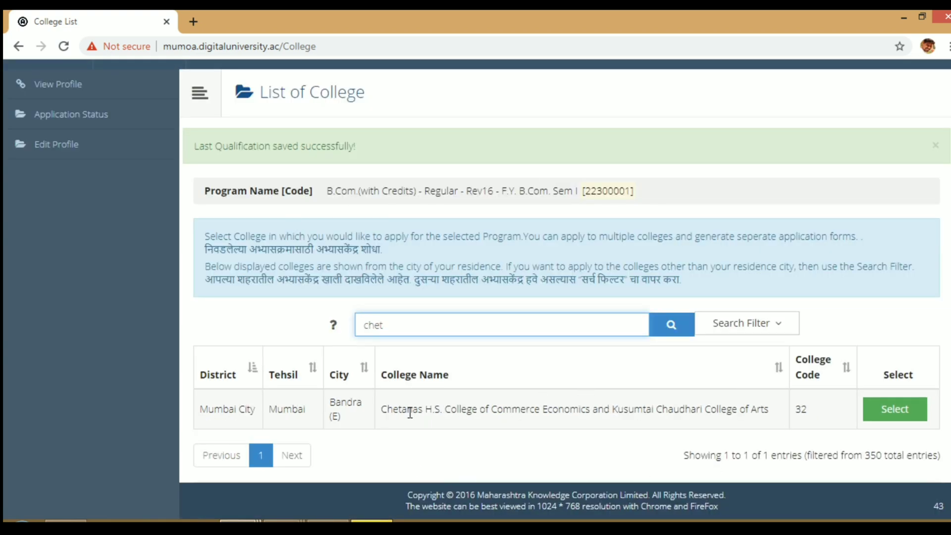
key(BackSpace)
key(BackSpace)
key(BackSpace)
key(BackSpace)
scroll(410, 373, down, 3)
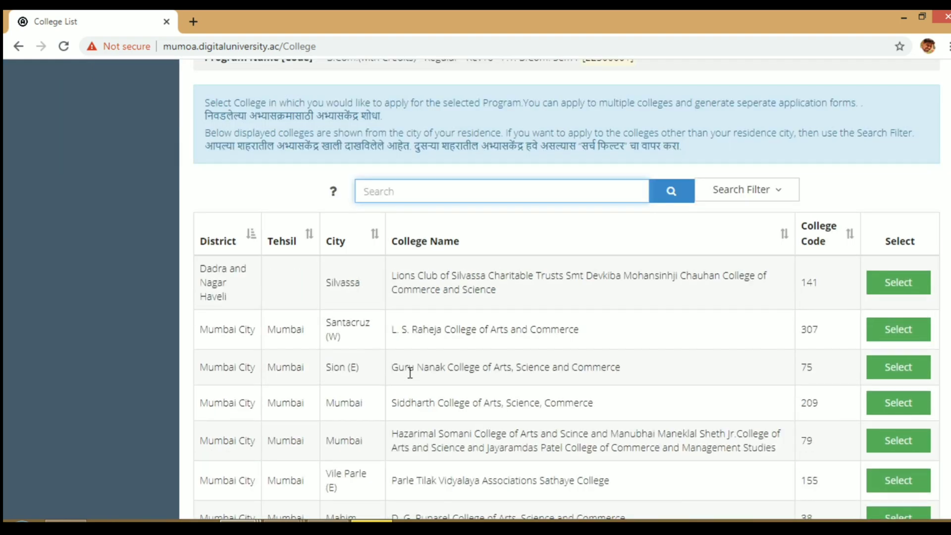
Look up "somaiya" in the college list and clear the search
text(somaiya)
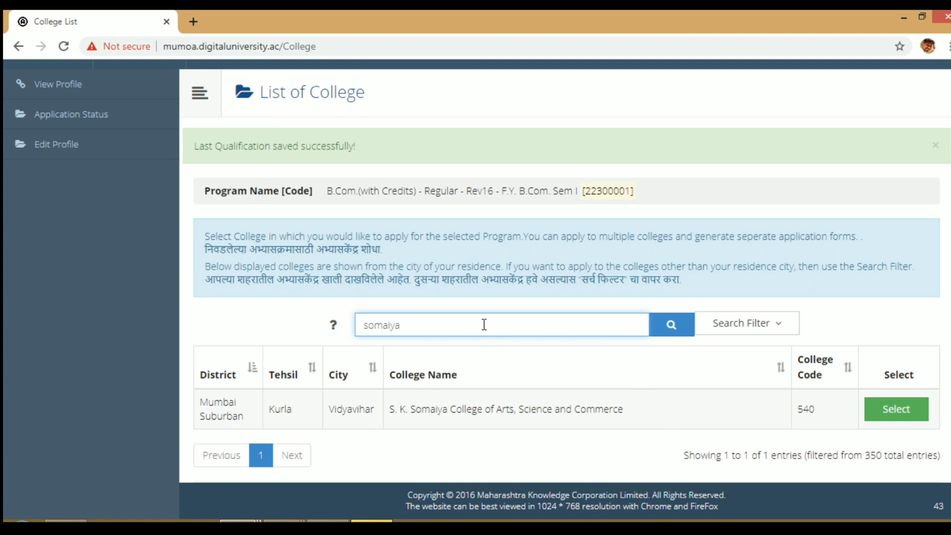
key(BackSpace)
key(BackSpace)
key(BackSpace)
key(BackSpace)
key(BackSpace)
key(BackSpace)
scroll(486, 330, down, 3)
key(BackSpace)
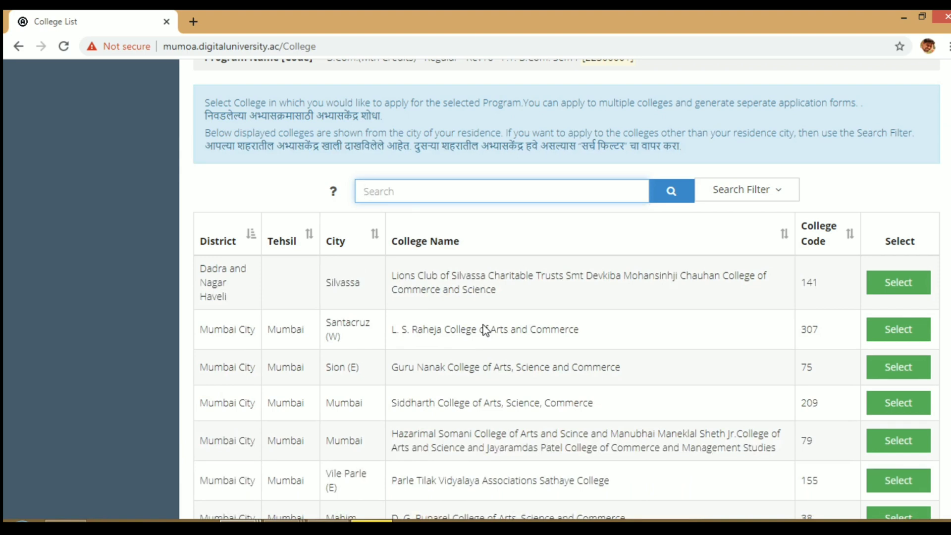
Search the college list for "kc" and for "pendha", and clear the search
text(kc)
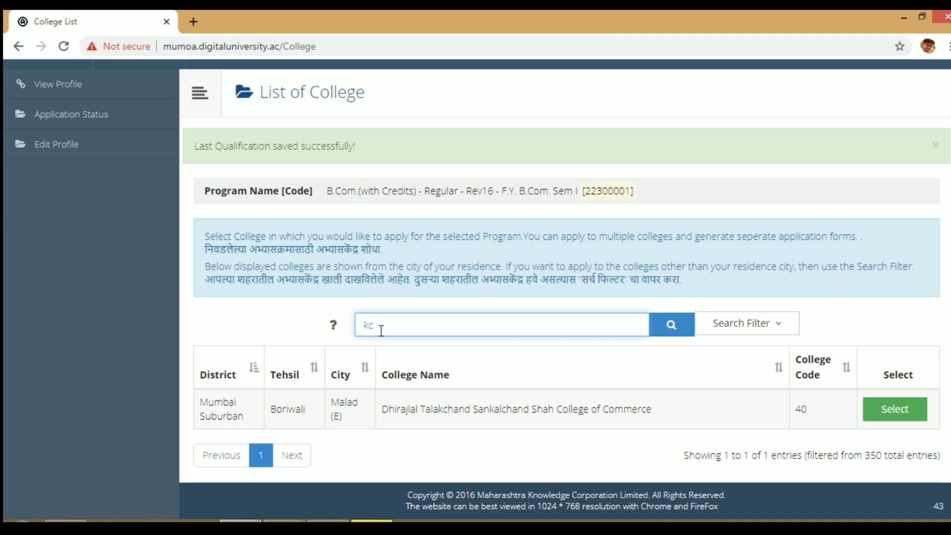
key(BackSpace)
text(pen)
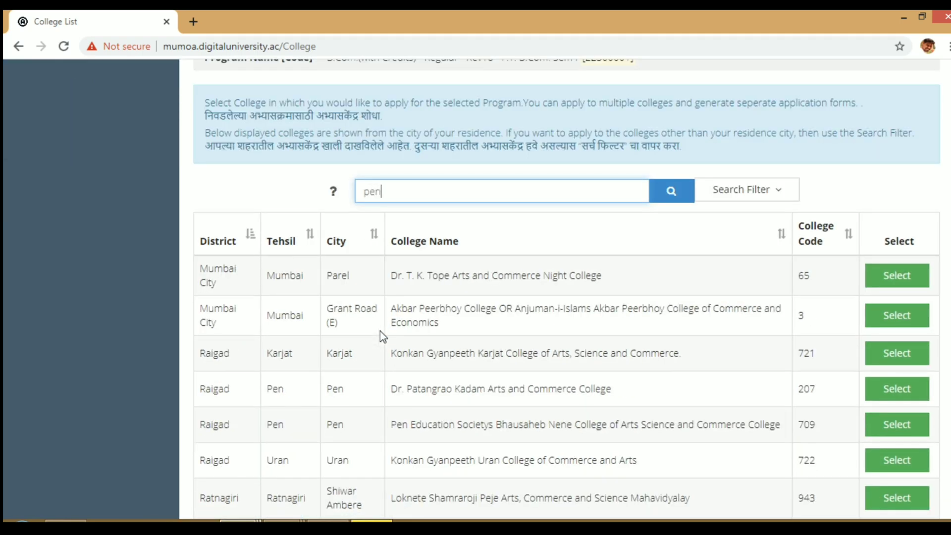
text(dha)
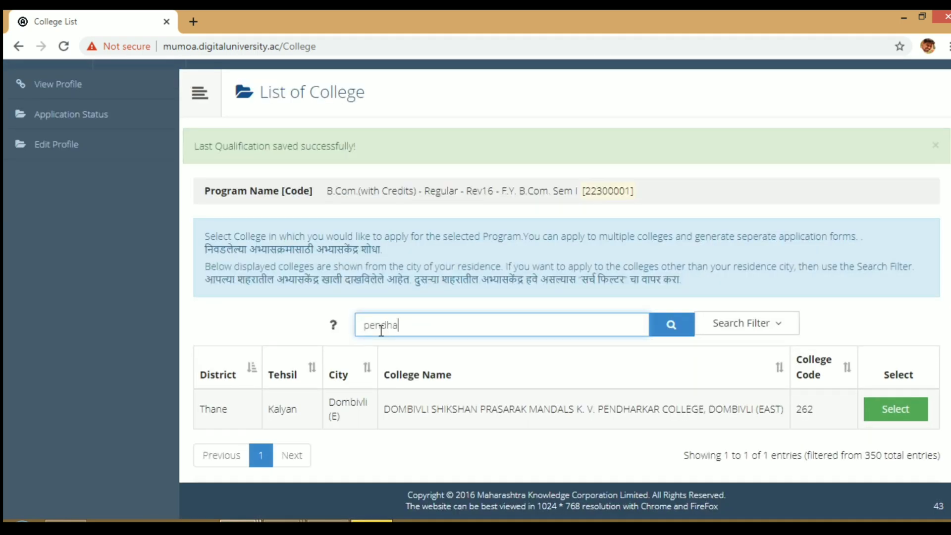
key(BackSpace)
key(BackSpace)
key(BackSpace)
key(BackSpace)
key(BackSpace)
key(BackSpace)
scroll(379, 331, down, 3)
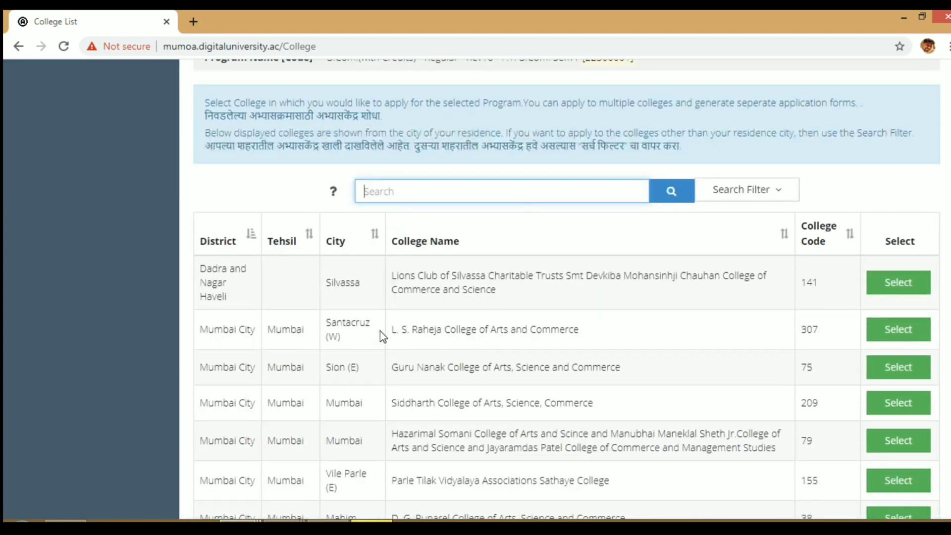
Find the college with "somai" and select S. K. Somaiya College of Arts, Science and Commerce for the application
text(somai)
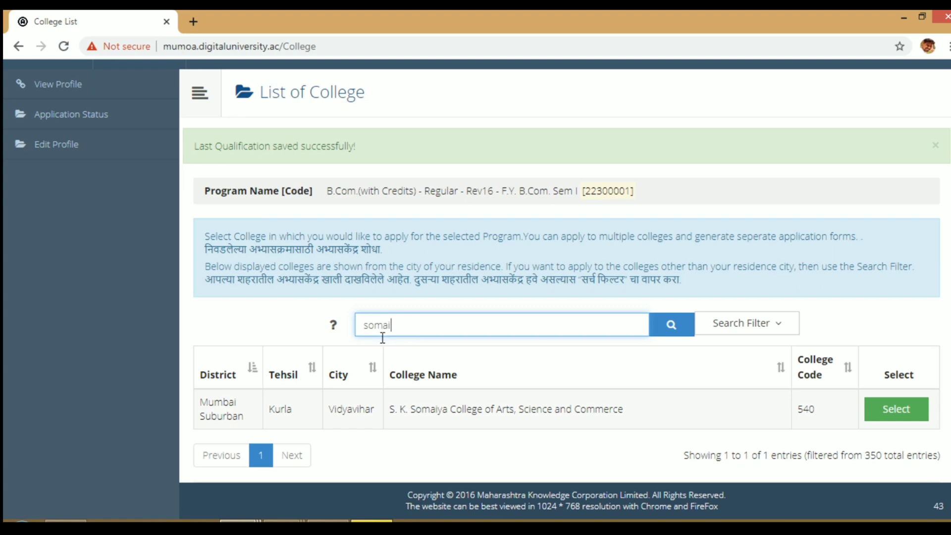
click(878, 416)
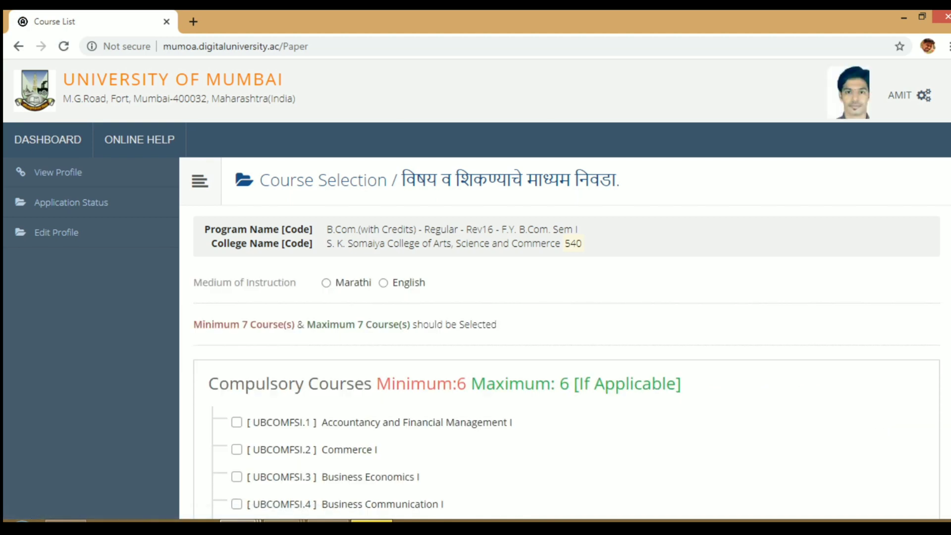
Set the medium of instruction to English and review the compulsory and elective courses offered for Sem I
scroll(548, 212, down, 2)
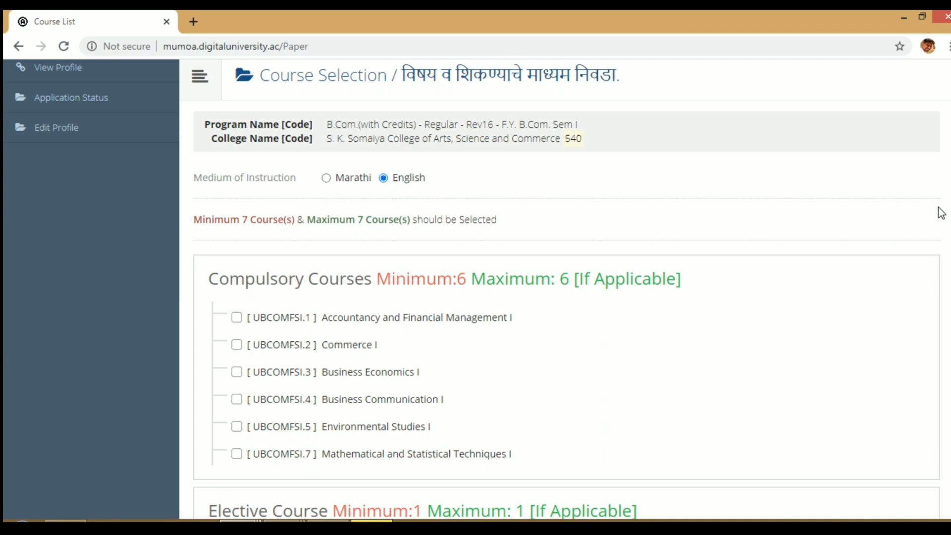
scroll(560, 290, down, 3)
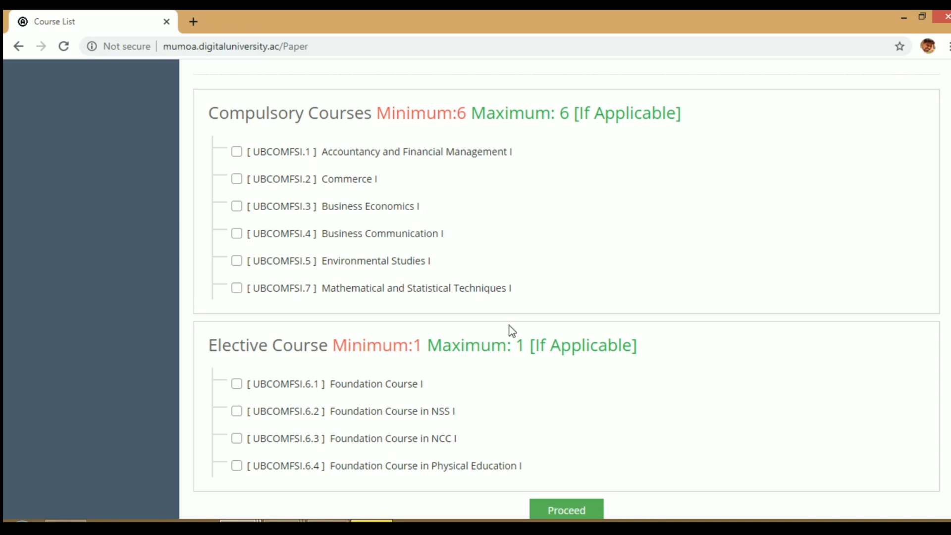
scroll(567, 287, up, 3)
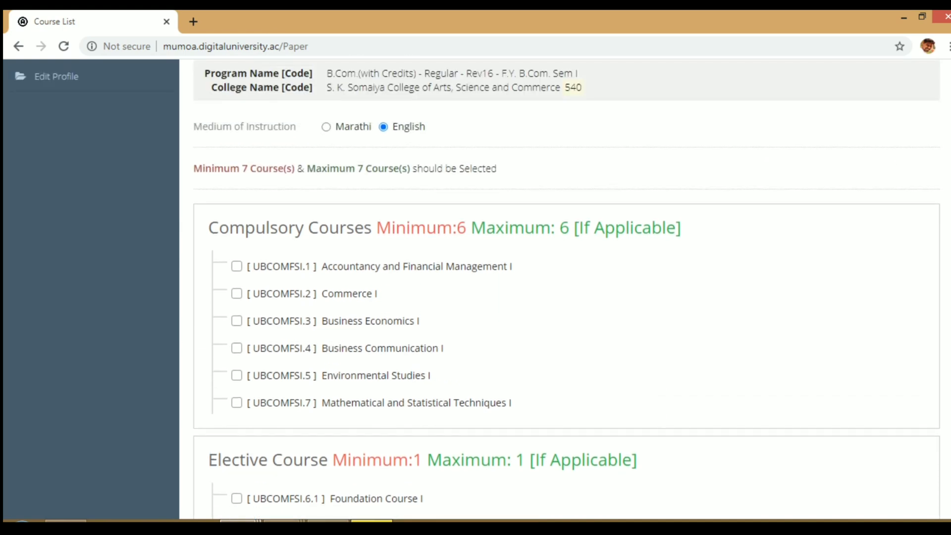
scroll(566, 294, down, 4)
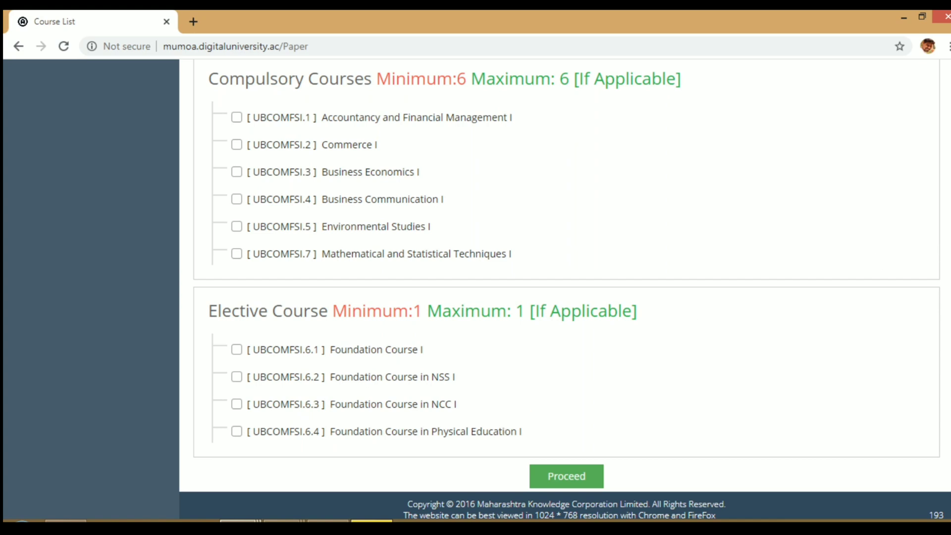
scroll(414, 194, up, 2)
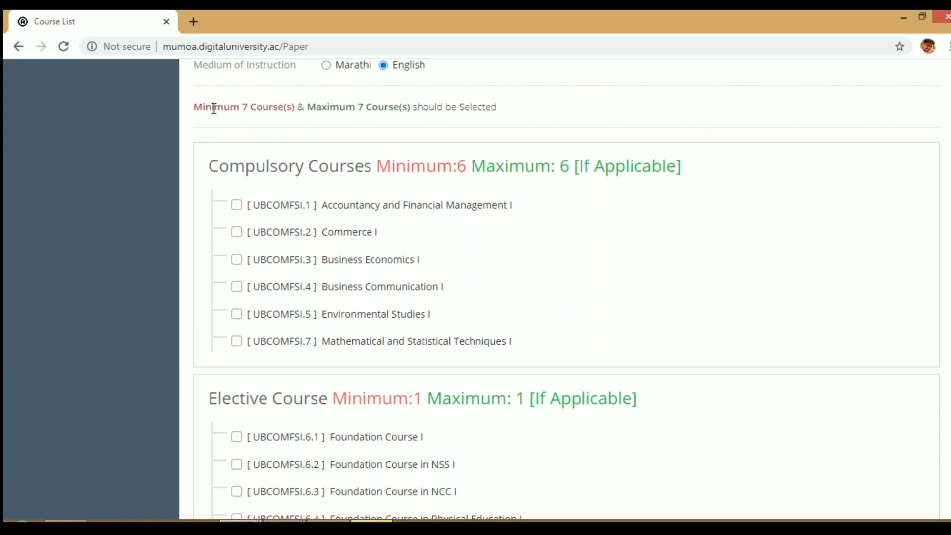
drag(195, 102, 361, 125)
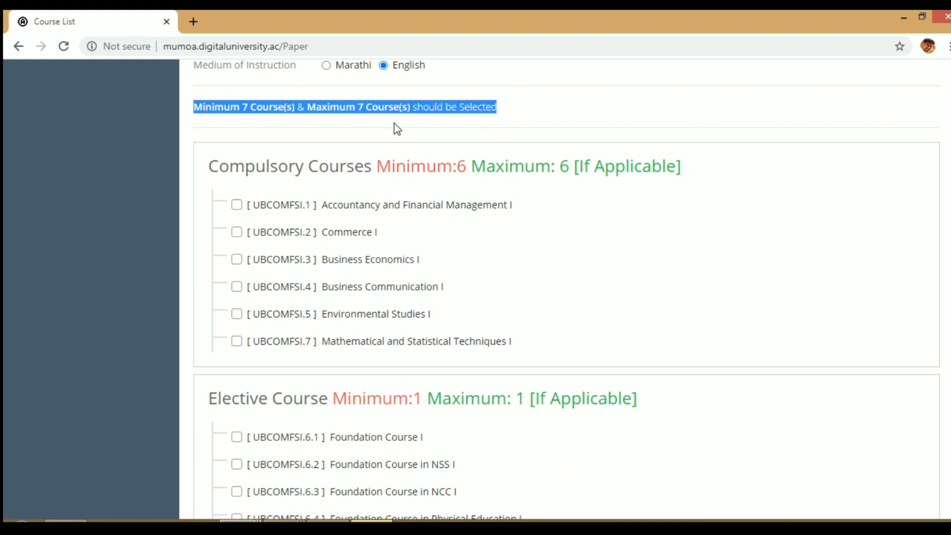
click(672, 229)
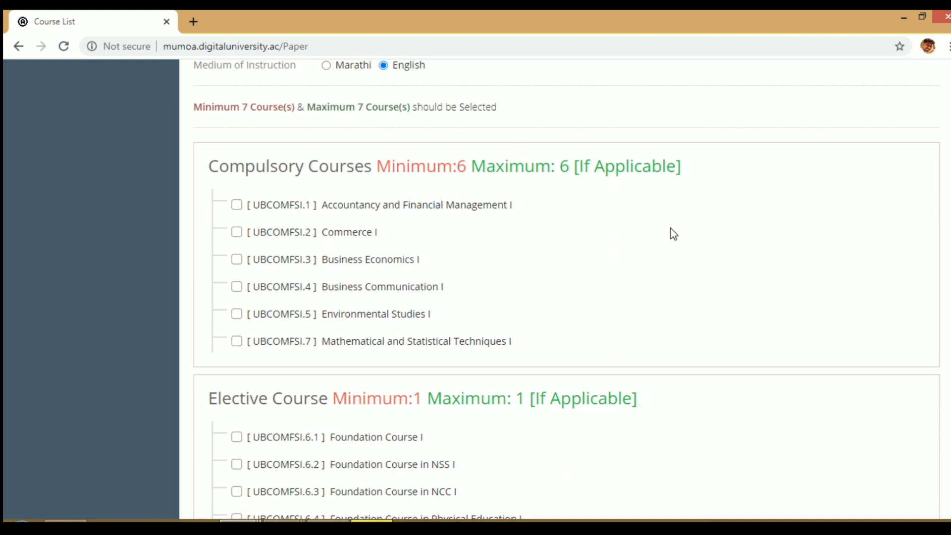
Select all six compulsory Sem I courses and the elective Foundation Course I, and submit the selection
click(235, 210)
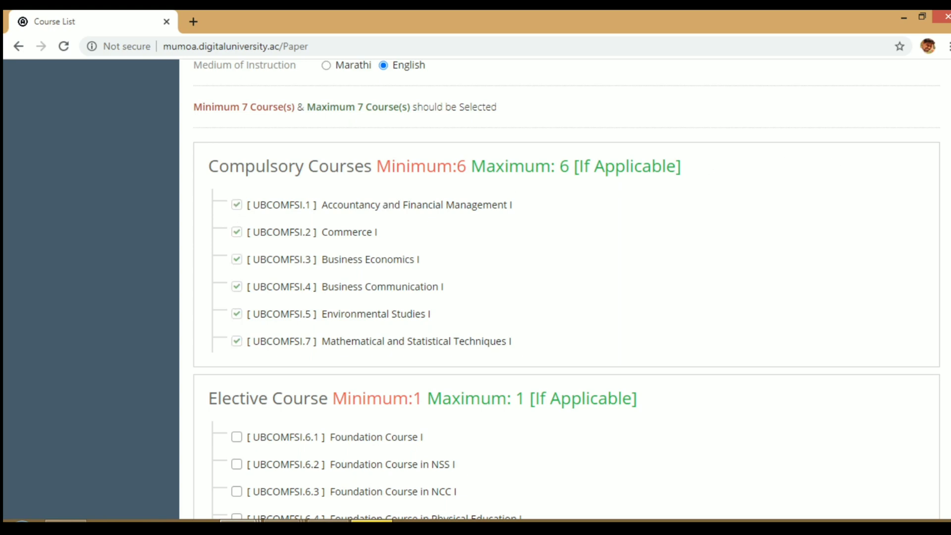
scroll(815, 165, down, 2)
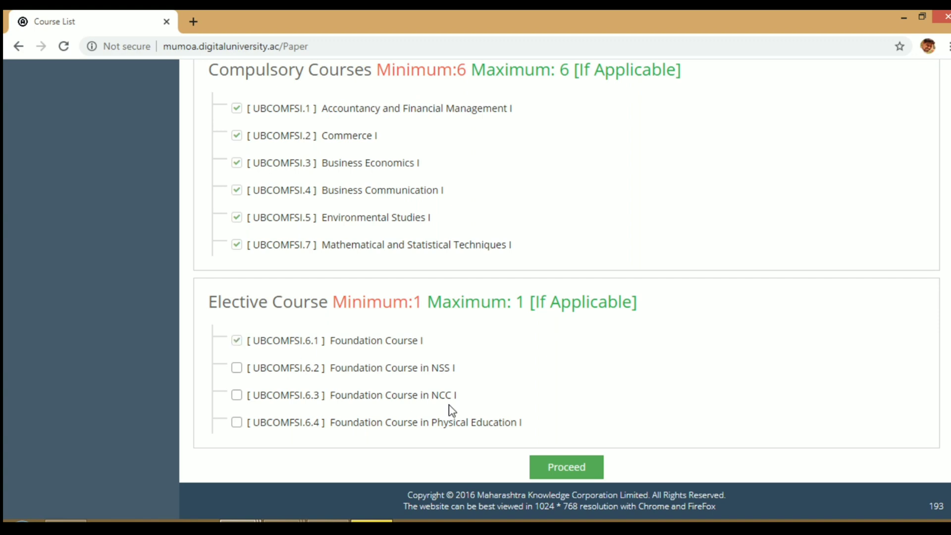
click(554, 467)
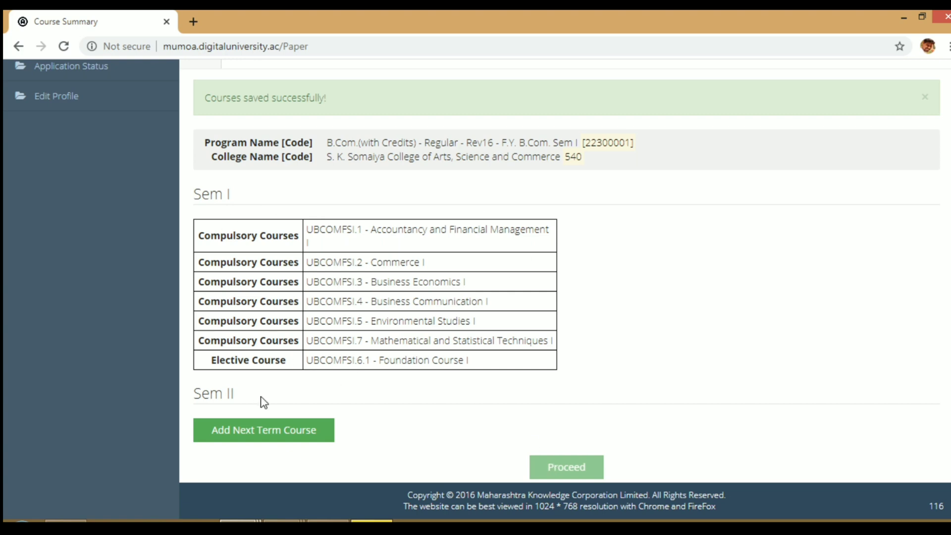
Add the Sem II courses, selecting all six compulsory ones and the elective Foundation Course II, and submit them
click(241, 430)
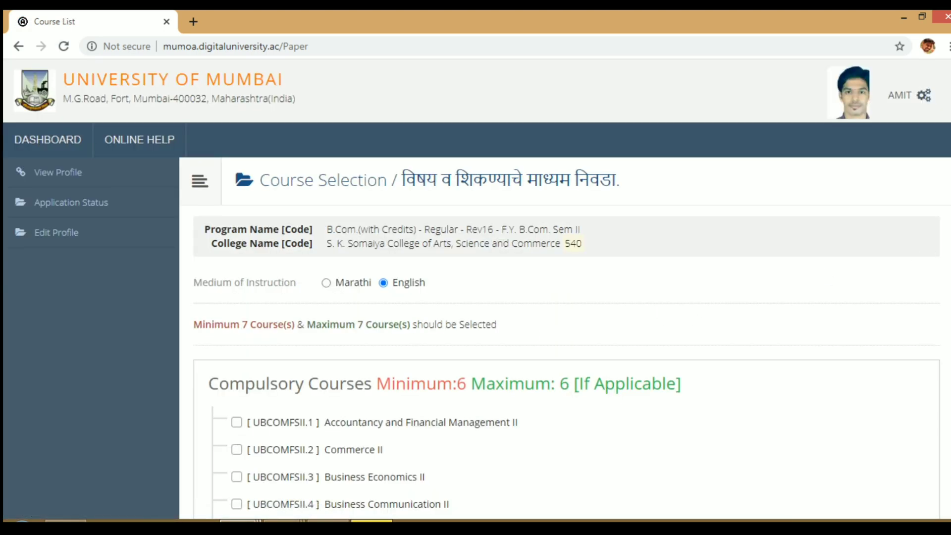
scroll(476, 284, down, 4)
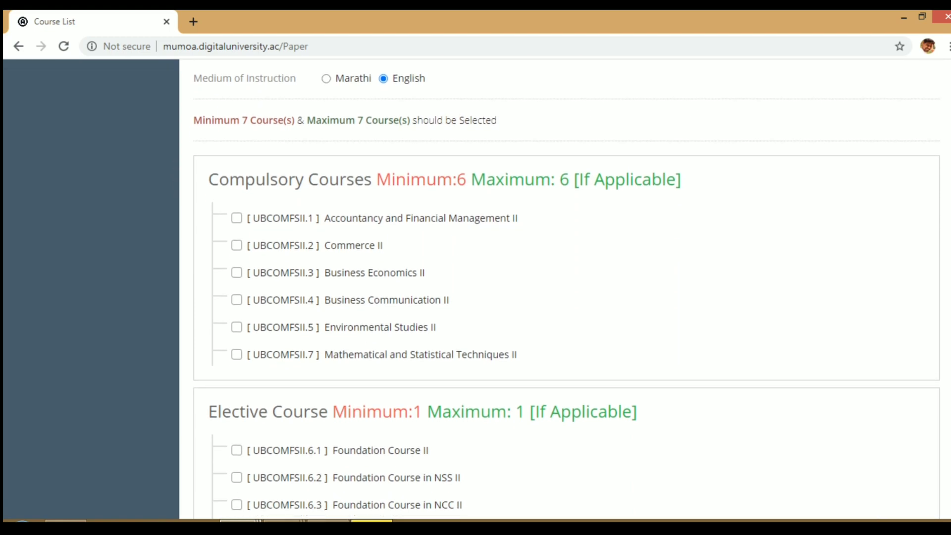
scroll(476, 284, down, 1)
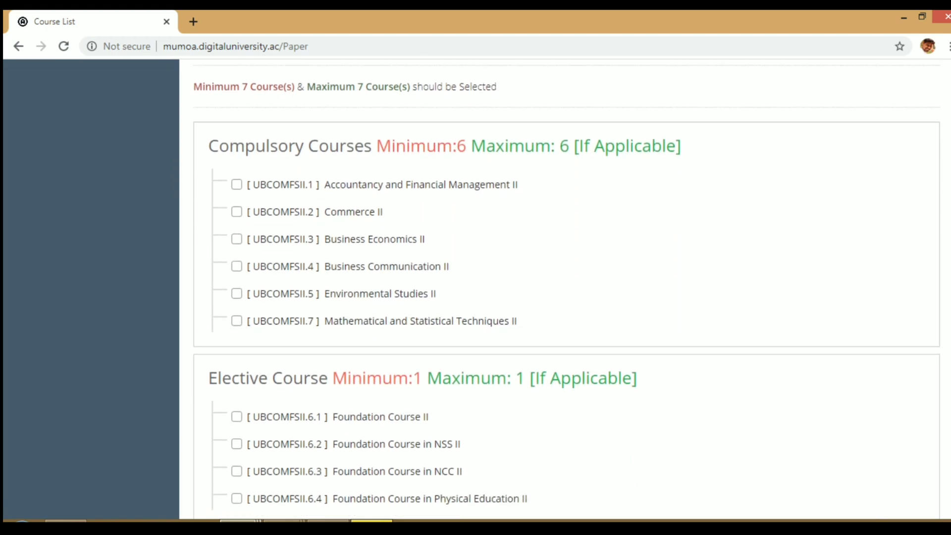
click(242, 186)
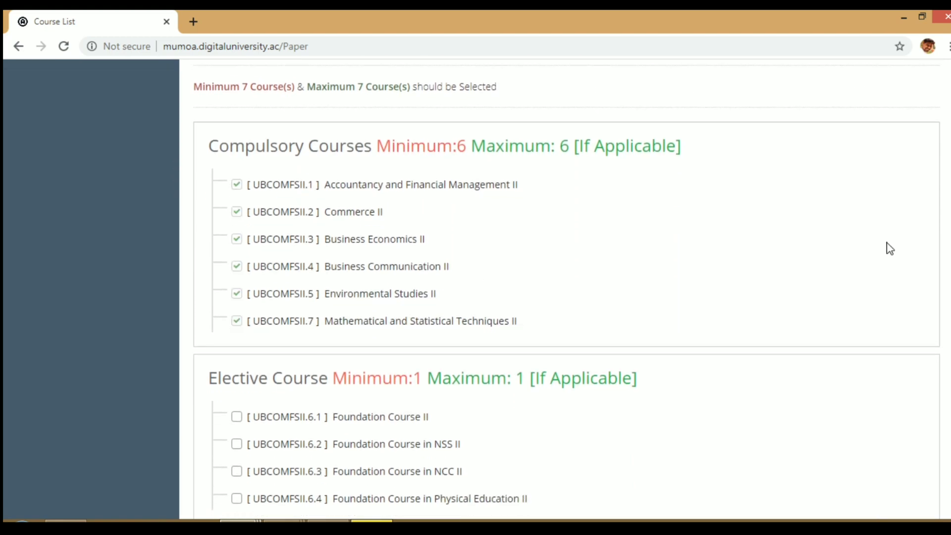
scroll(564, 287, down, 2)
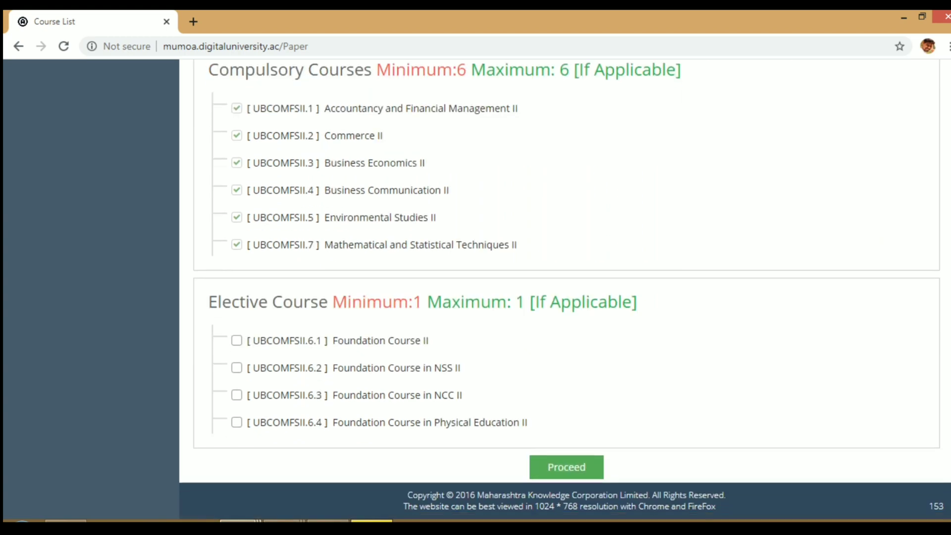
click(236, 341)
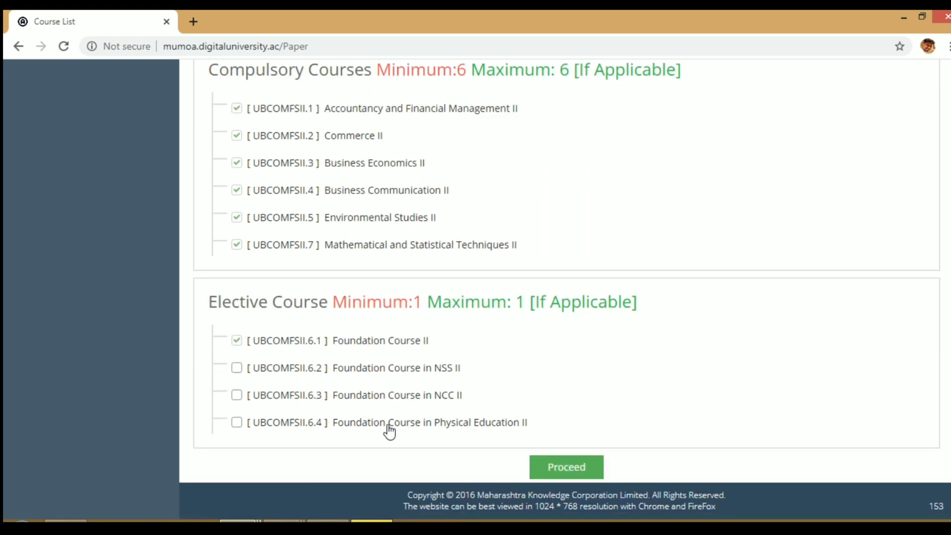
click(560, 468)
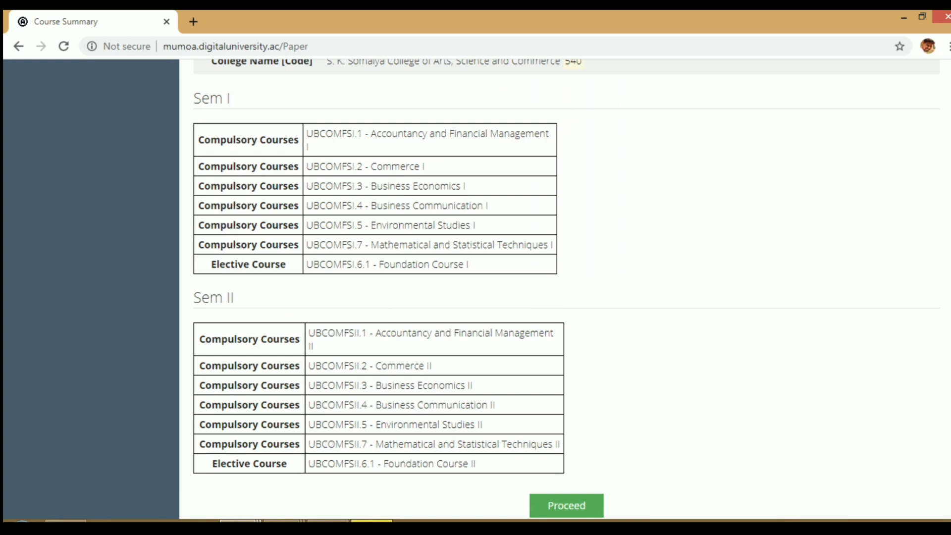
Review the course summary for Sem I and Sem II and continue to the application documents
scroll(566, 289, up, 2)
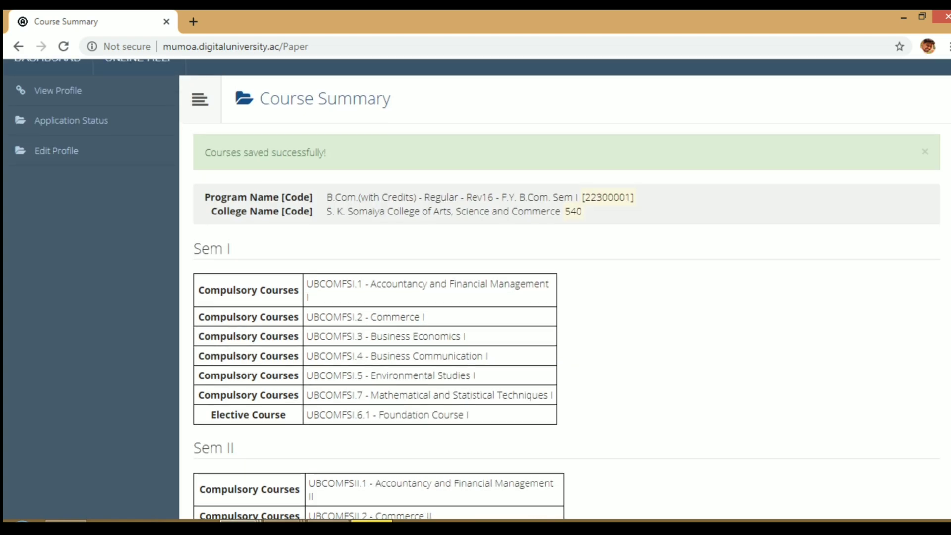
scroll(567, 289, down, 3)
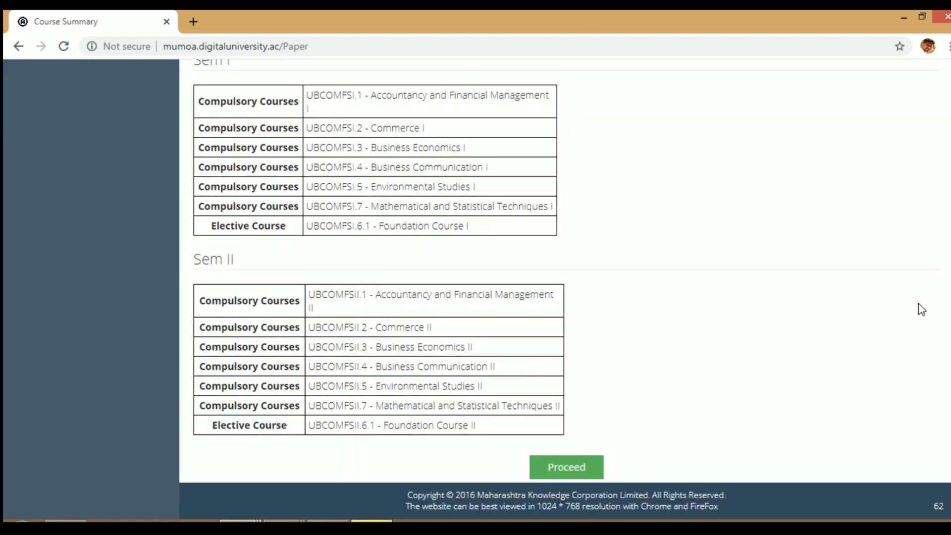
click(580, 469)
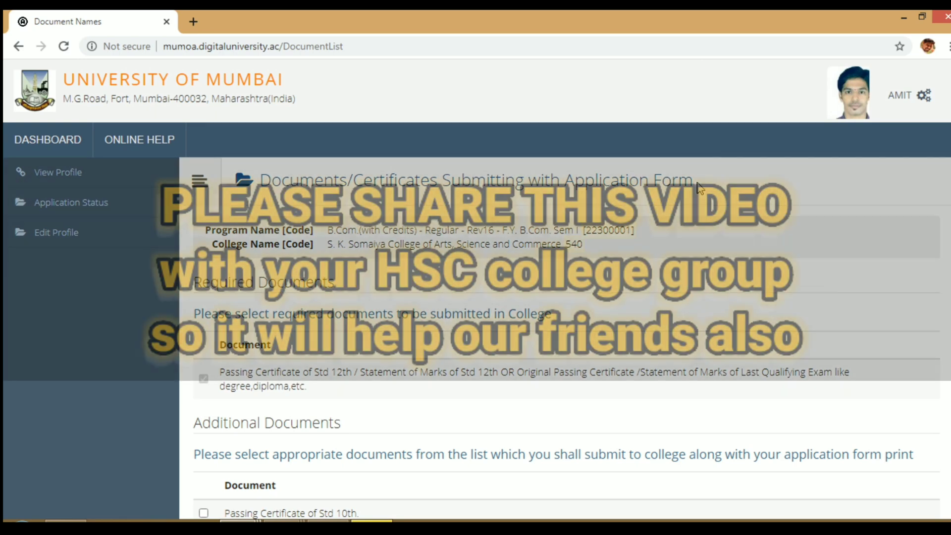
Look through the required and additional documents that can be submitted with the application form
drag(696, 181, 234, 176)
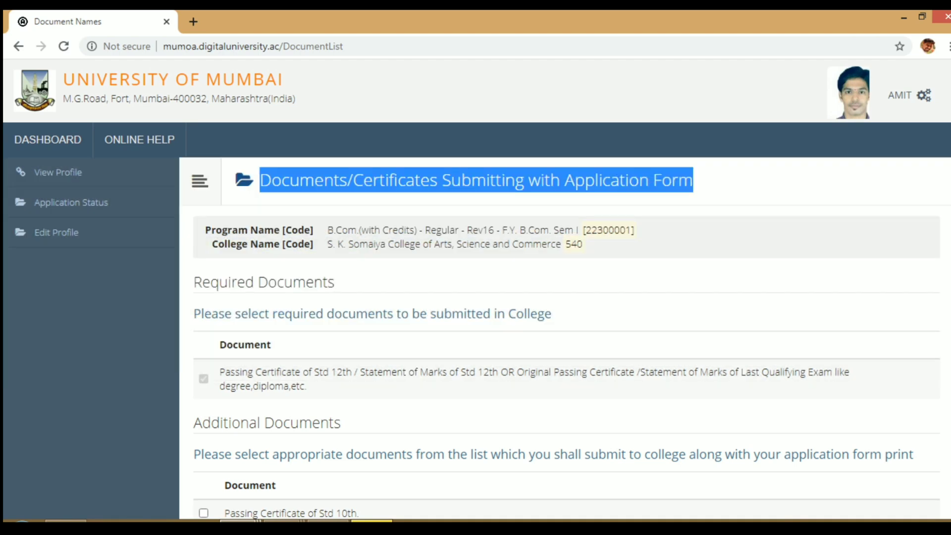
scroll(565, 289, down, 5)
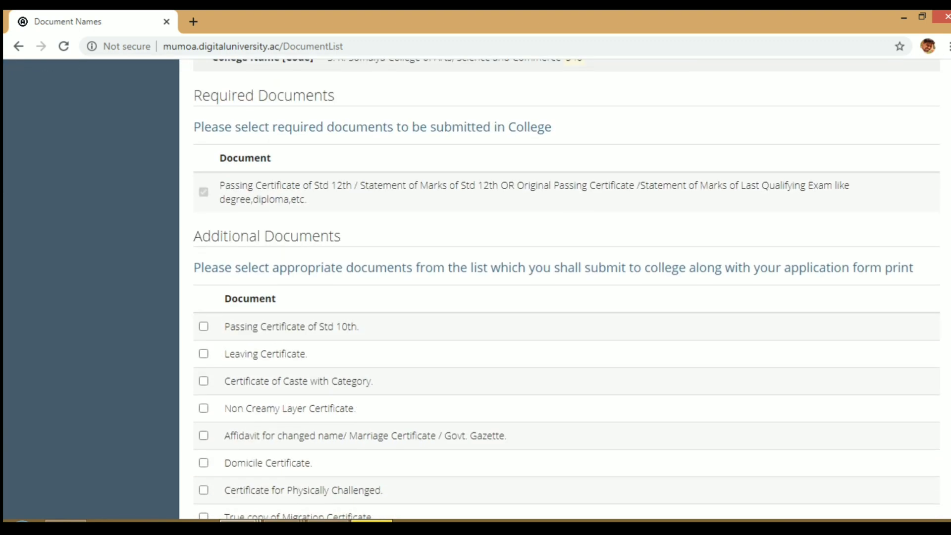
scroll(565, 289, down, 2)
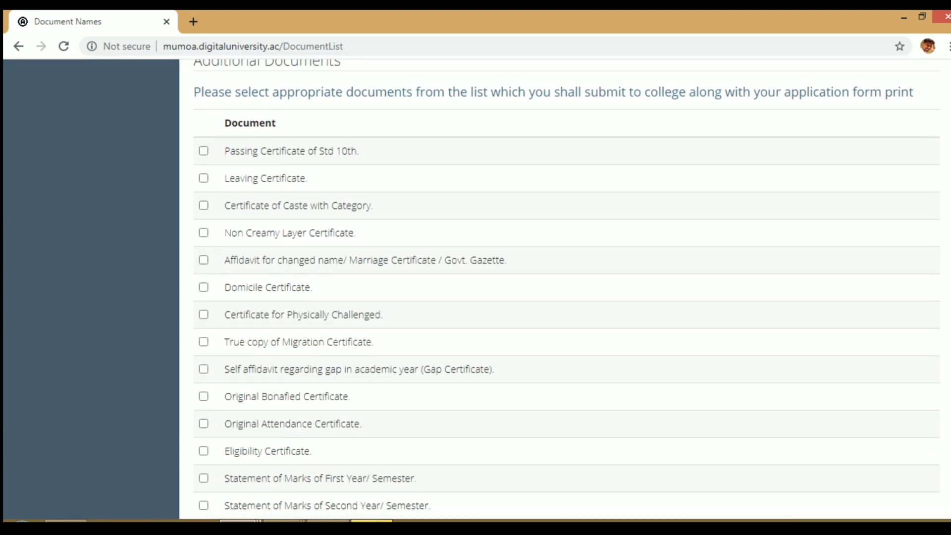
scroll(565, 289, down, 4)
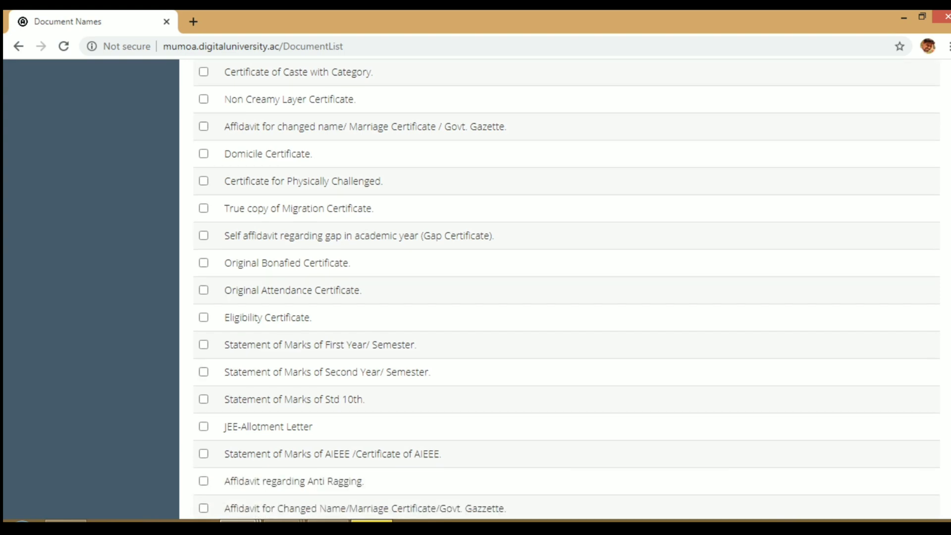
scroll(565, 289, down, 7)
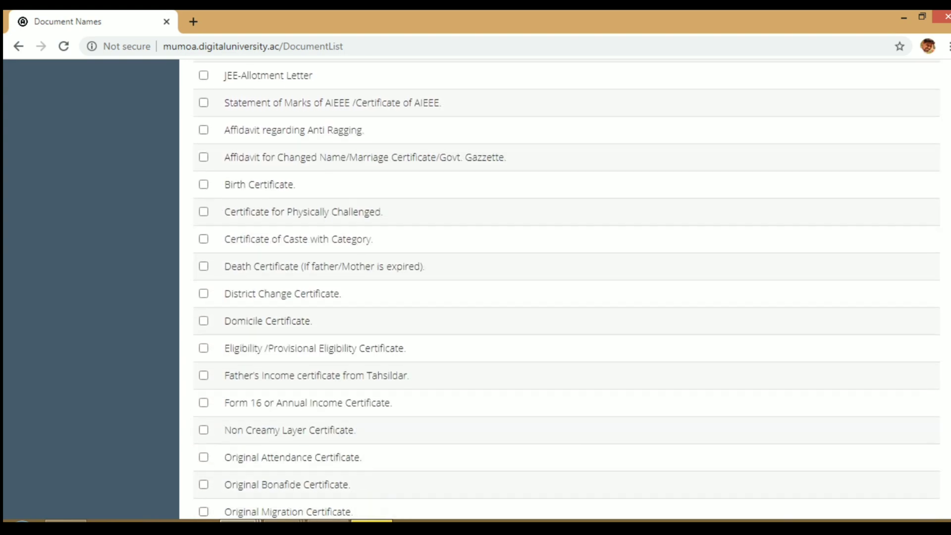
scroll(564, 289, down, 4)
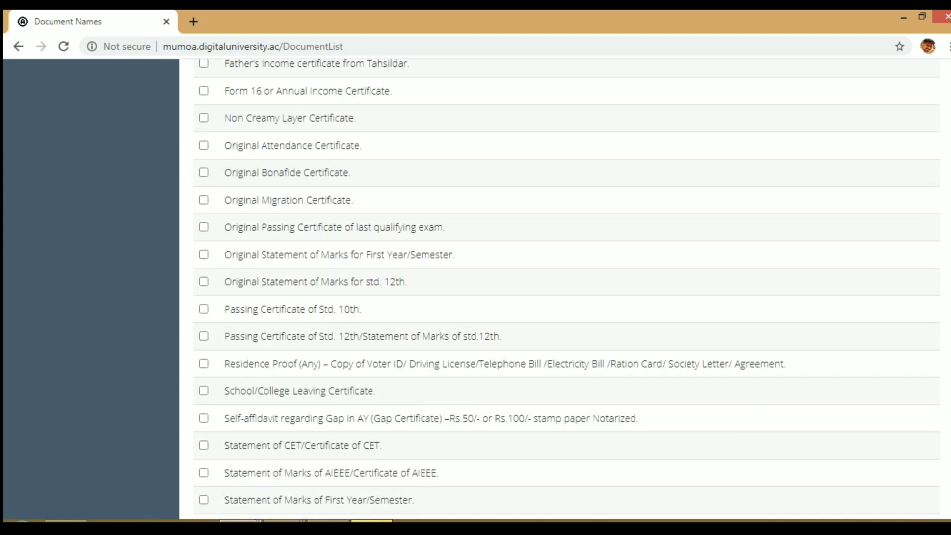
scroll(565, 289, up, 5)
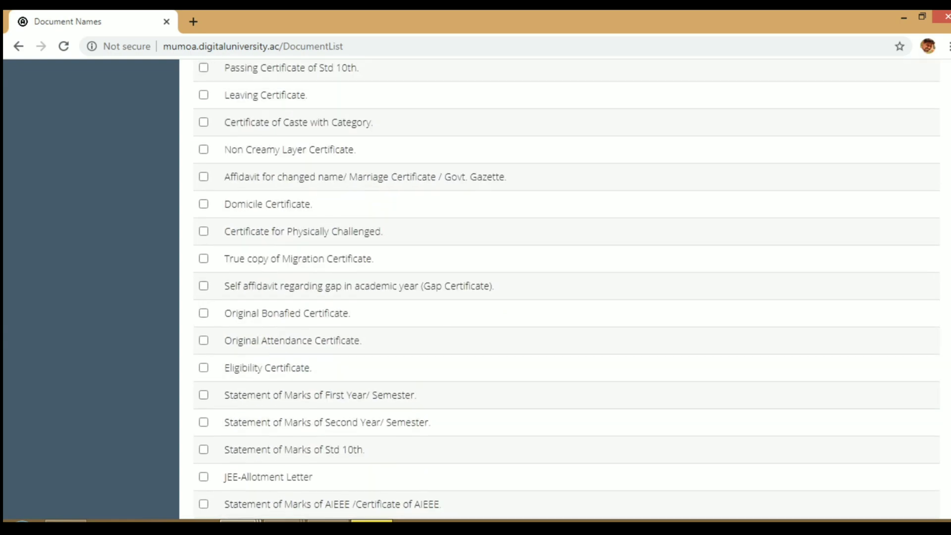
scroll(565, 289, up, 10)
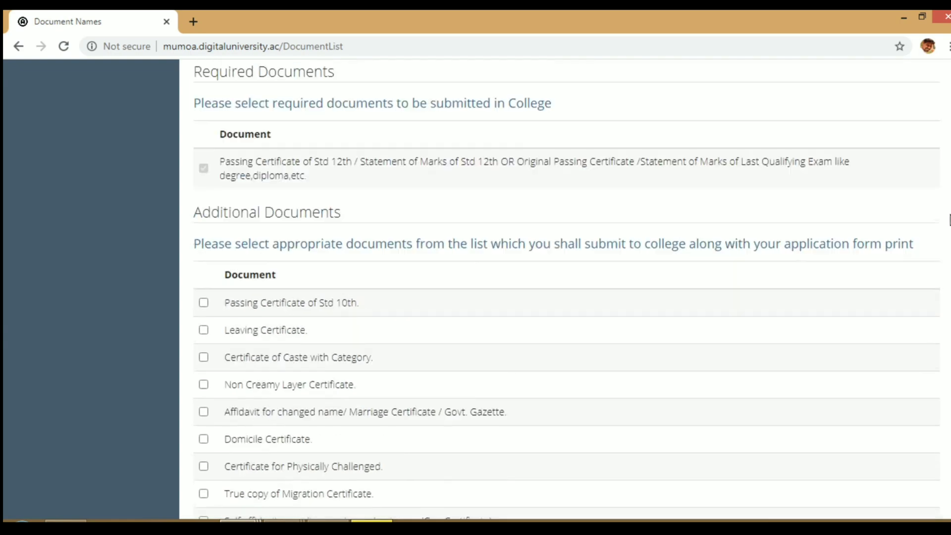
scroll(565, 289, down, 4)
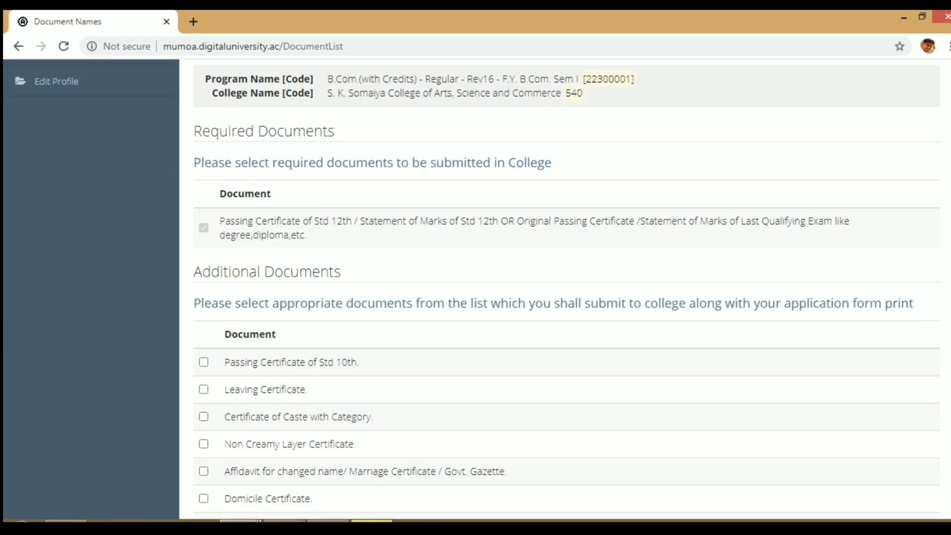
Choose Passing Certificate of Std 10th, Leaving Certificate and Birth Certificate as additional documents, and submit the document list
scroll(565, 289, down, 3)
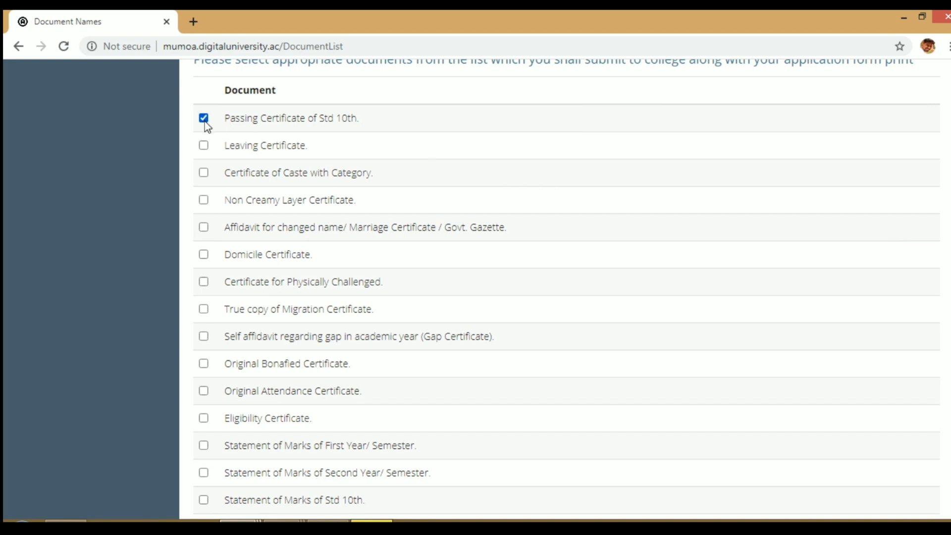
click(204, 147)
click(204, 200)
click(203, 172)
click(204, 200)
scroll(567, 289, down, 3)
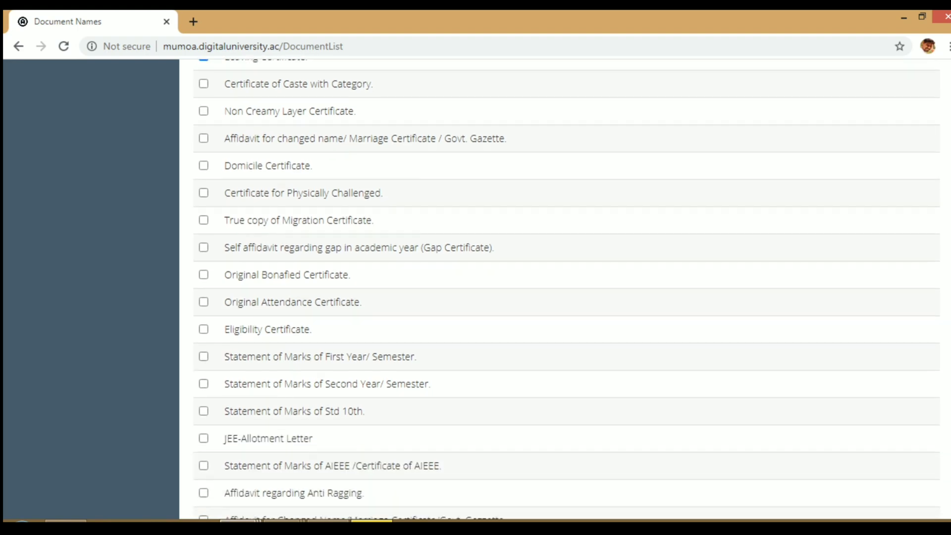
scroll(566, 288, down, 2)
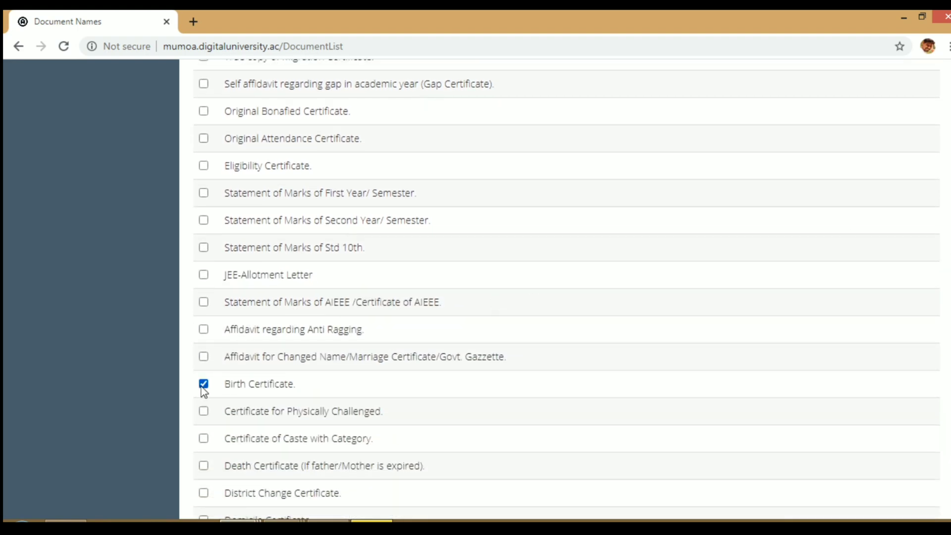
scroll(567, 288, down, 4)
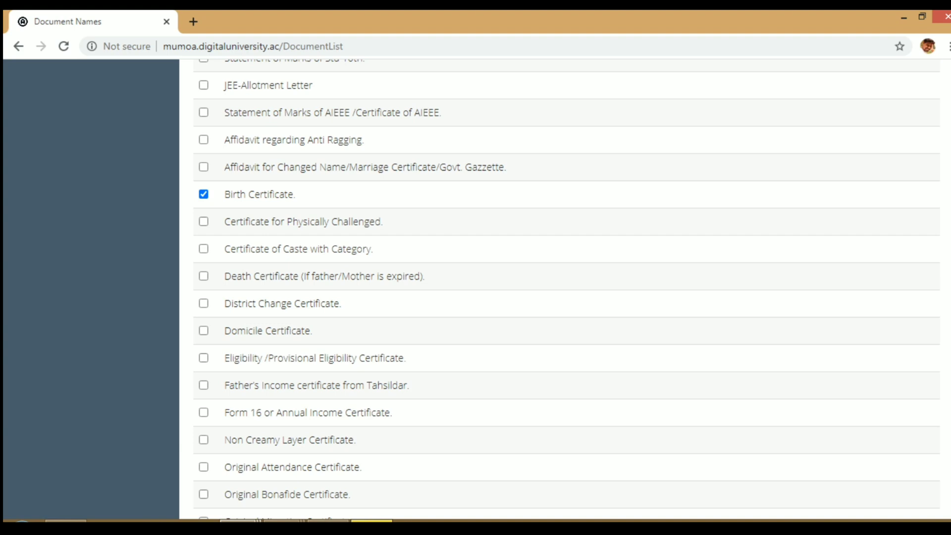
scroll(564, 288, down, 10)
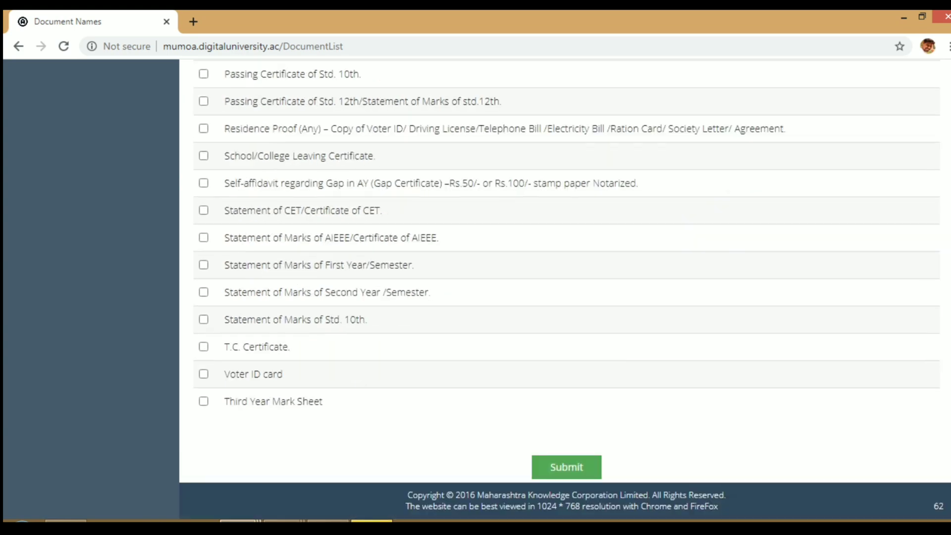
click(578, 469)
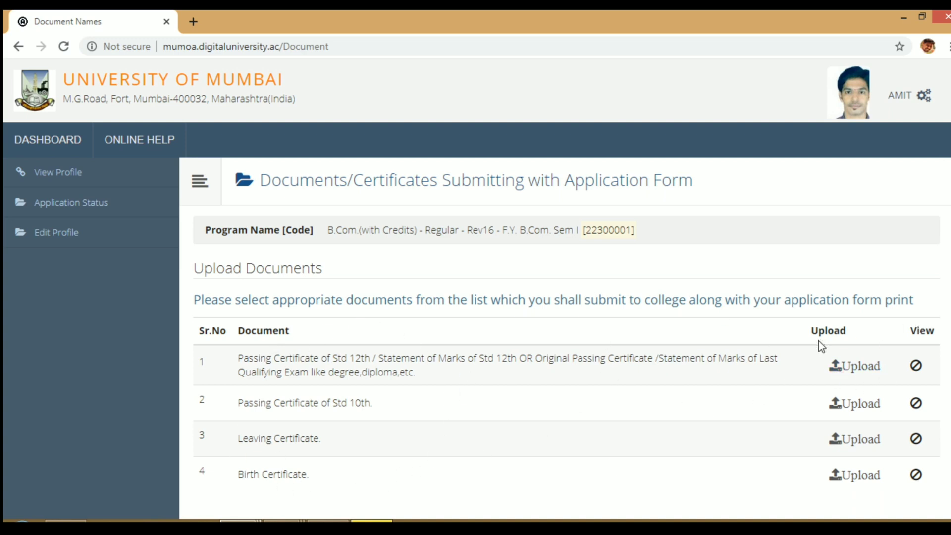
Upload photo.jpg from the Desktop for the Std 12th passing certificate / statement of marks entry
click(855, 372)
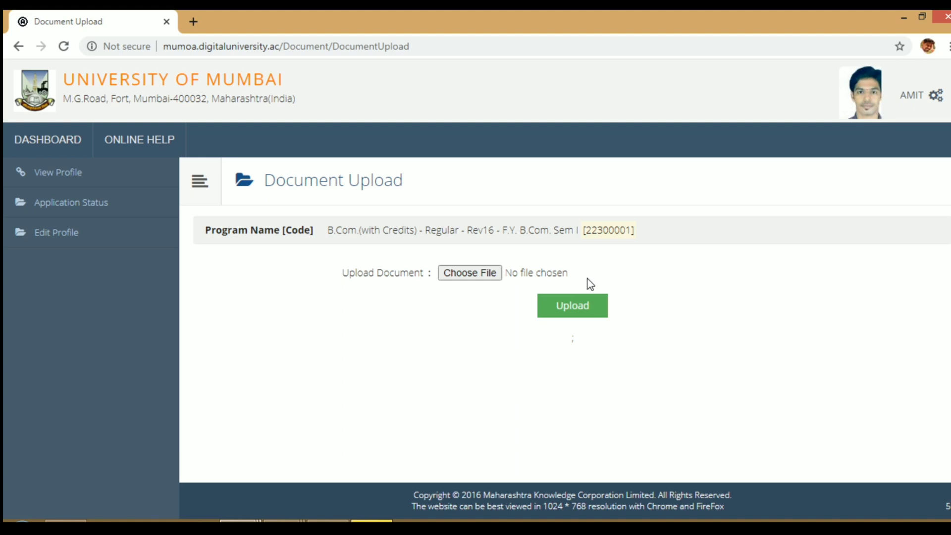
click(497, 274)
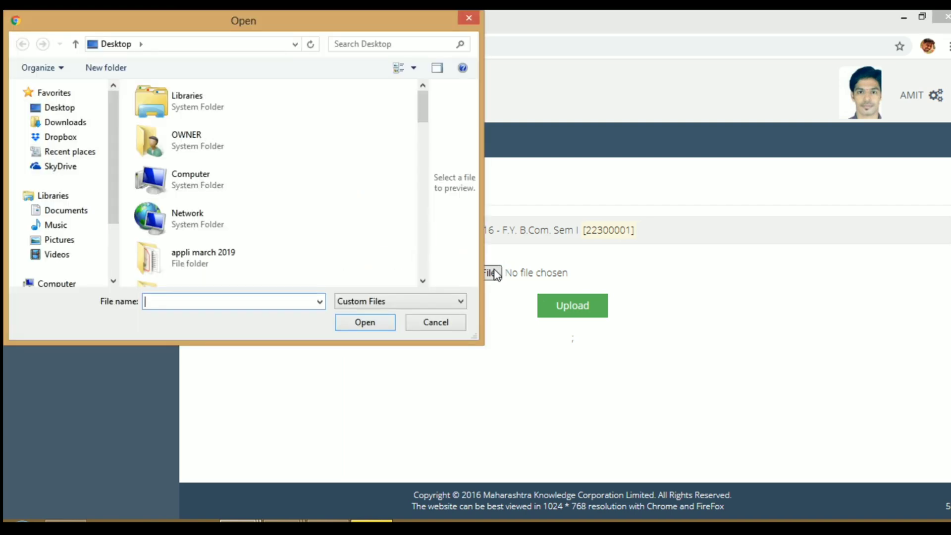
drag(423, 116, 422, 262)
click(248, 233)
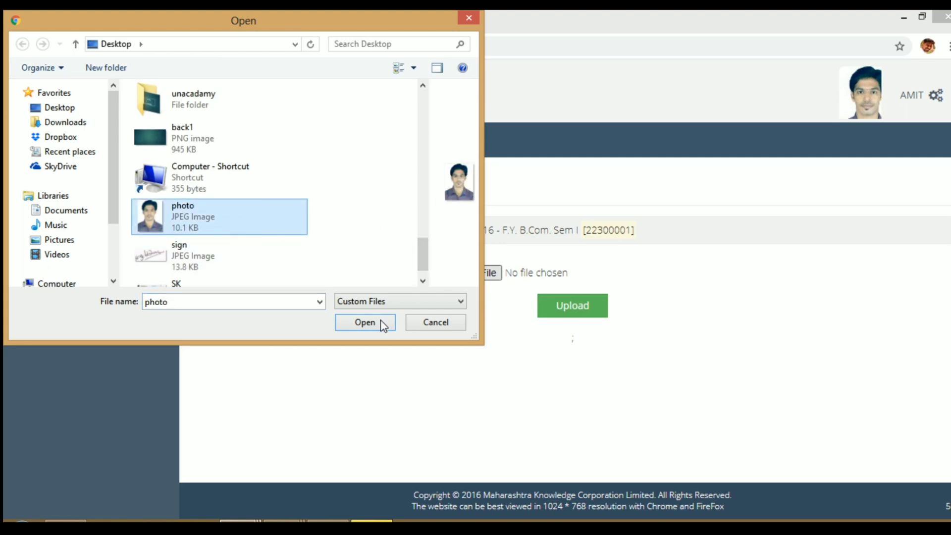
click(379, 322)
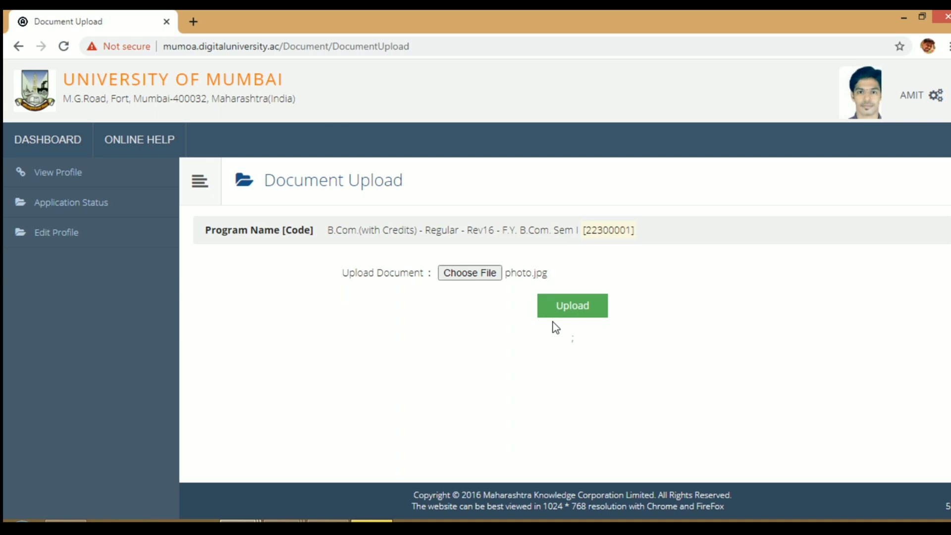
click(560, 310)
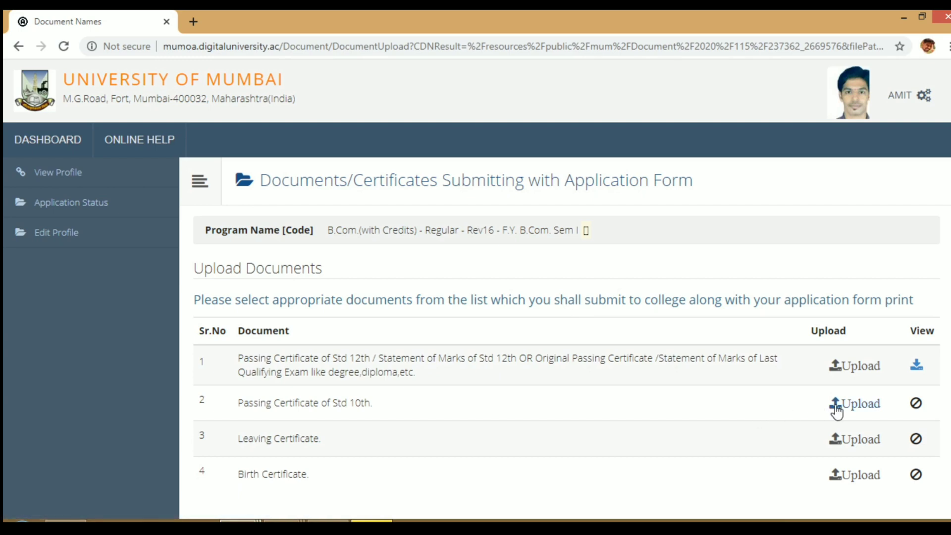
Upload photo.jpg from the Desktop as the Passing Certificate of Std 10th
click(837, 407)
click(469, 326)
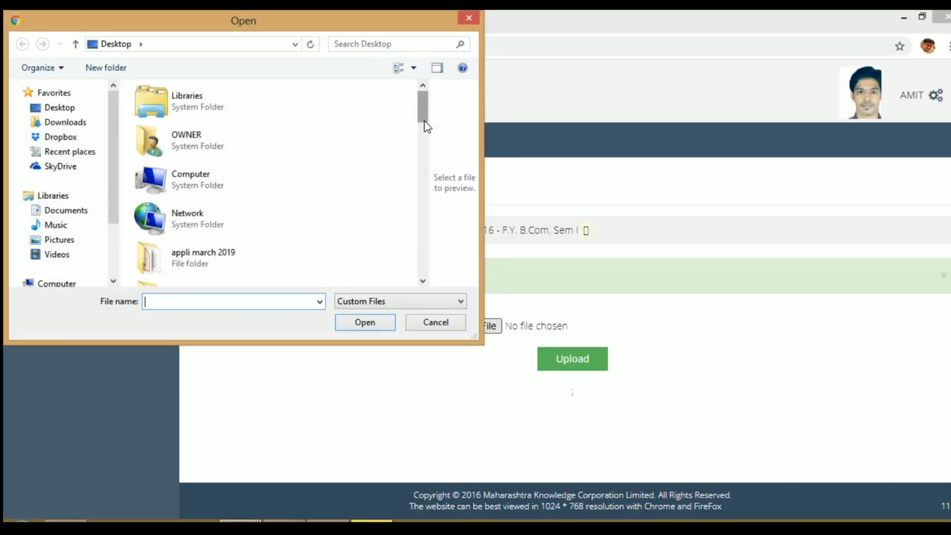
drag(427, 127, 426, 272)
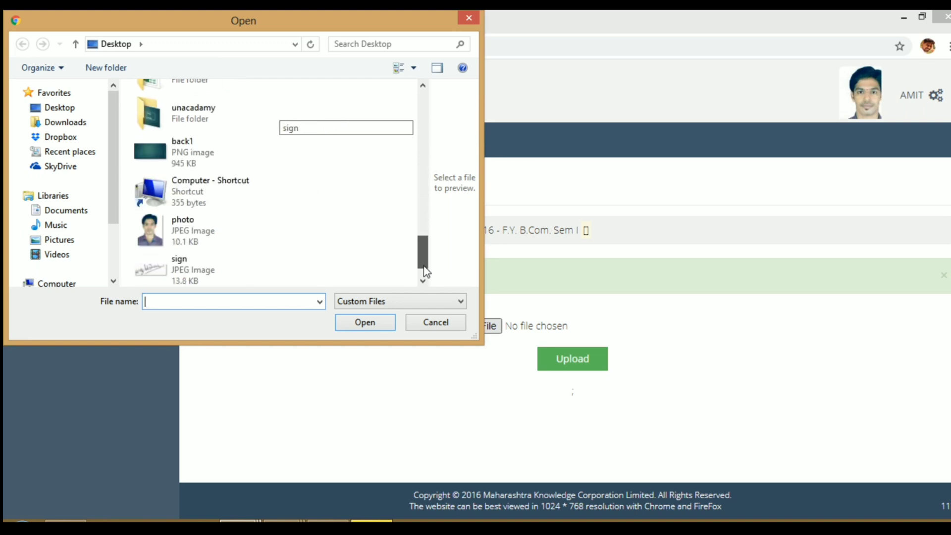
click(229, 228)
click(369, 323)
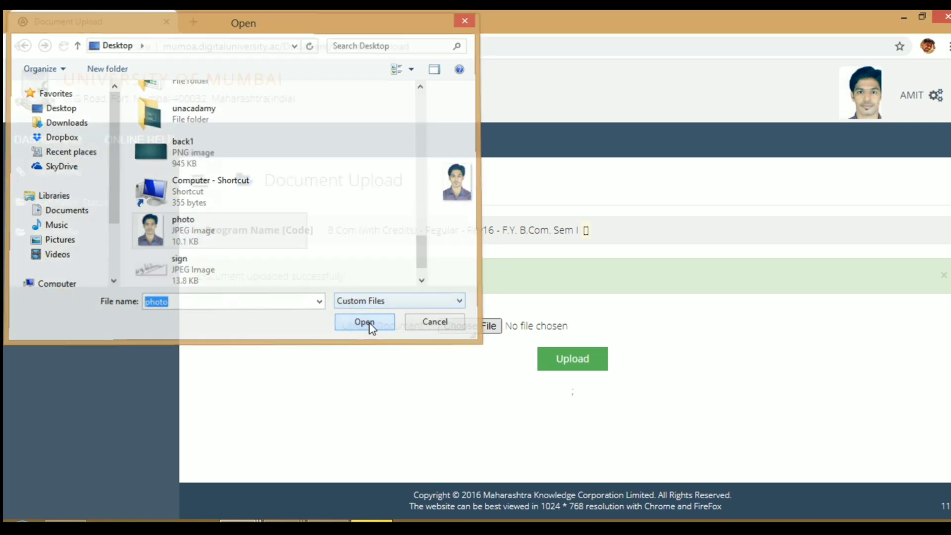
click(560, 361)
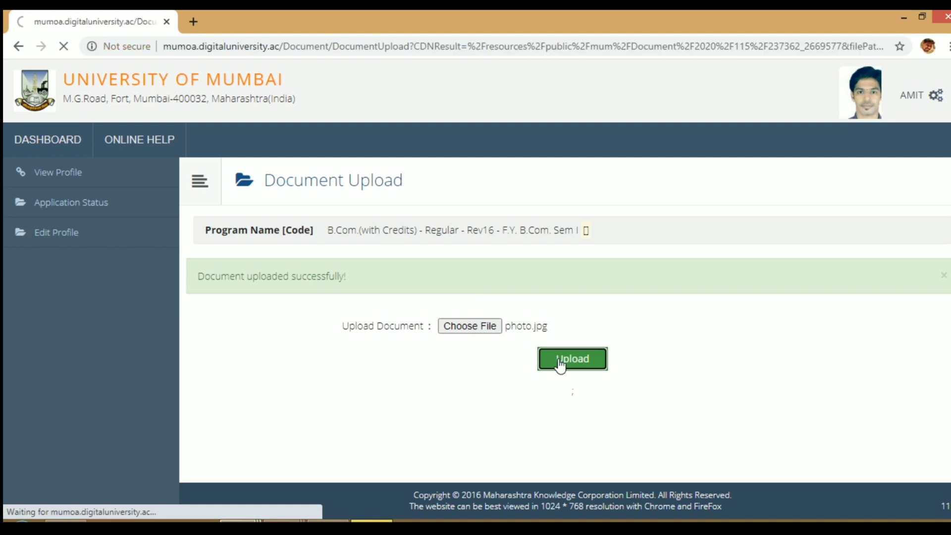
Upload photo.jpg from the Desktop as the Leaving Certificate
click(852, 442)
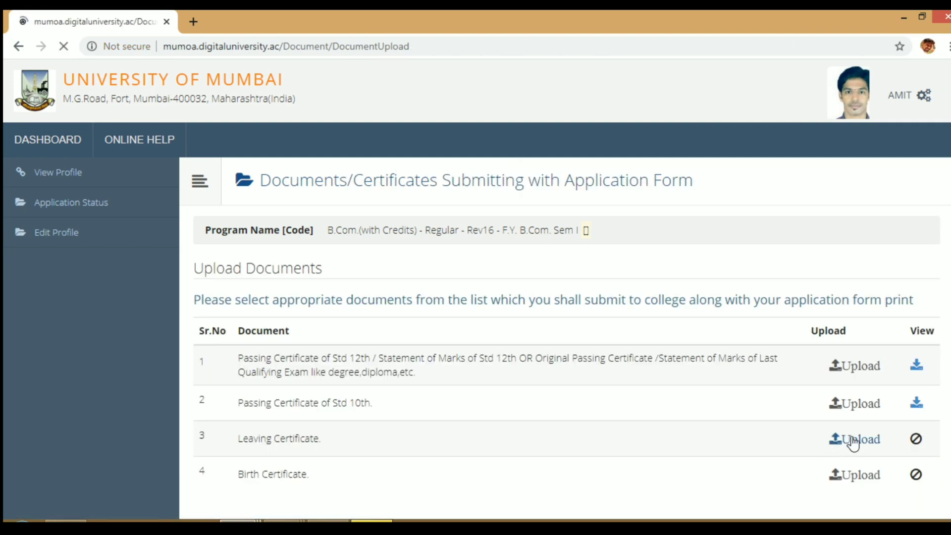
click(478, 325)
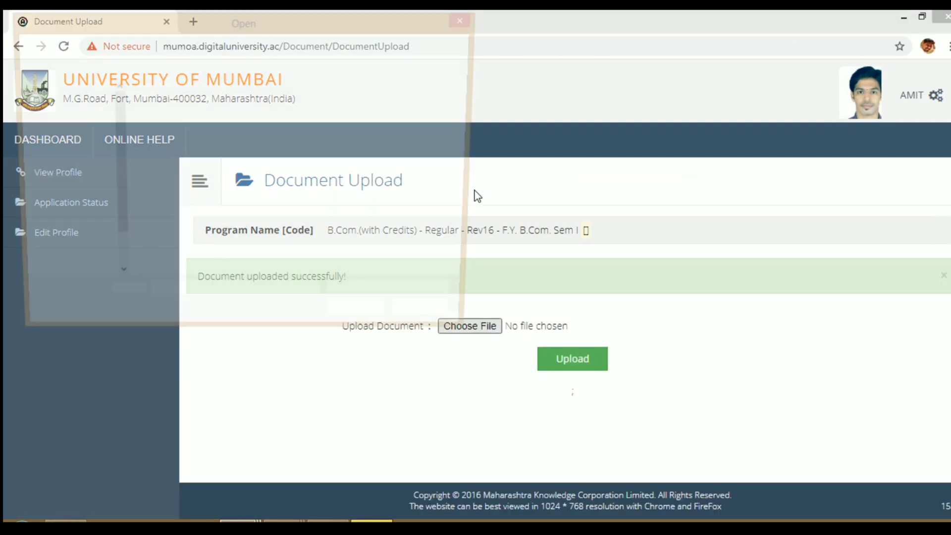
drag(425, 119, 425, 267)
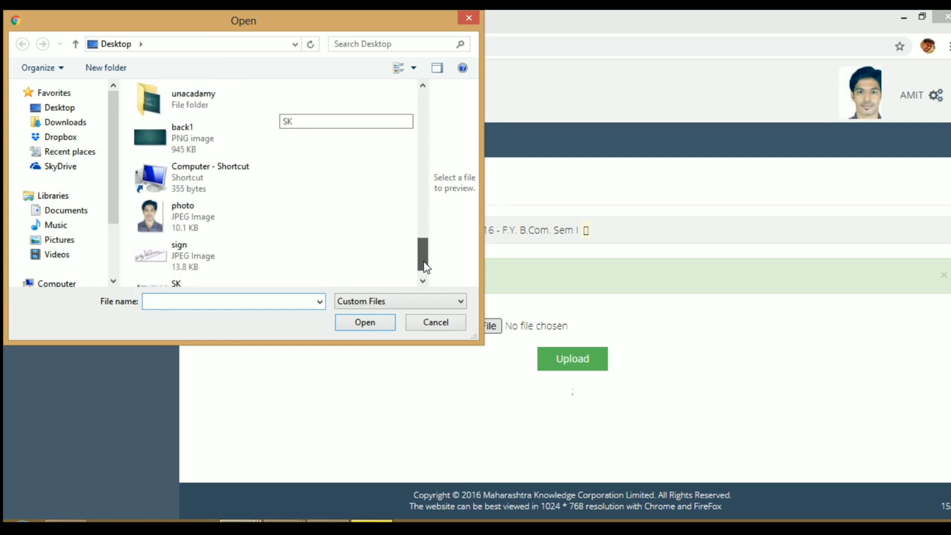
click(292, 221)
click(353, 322)
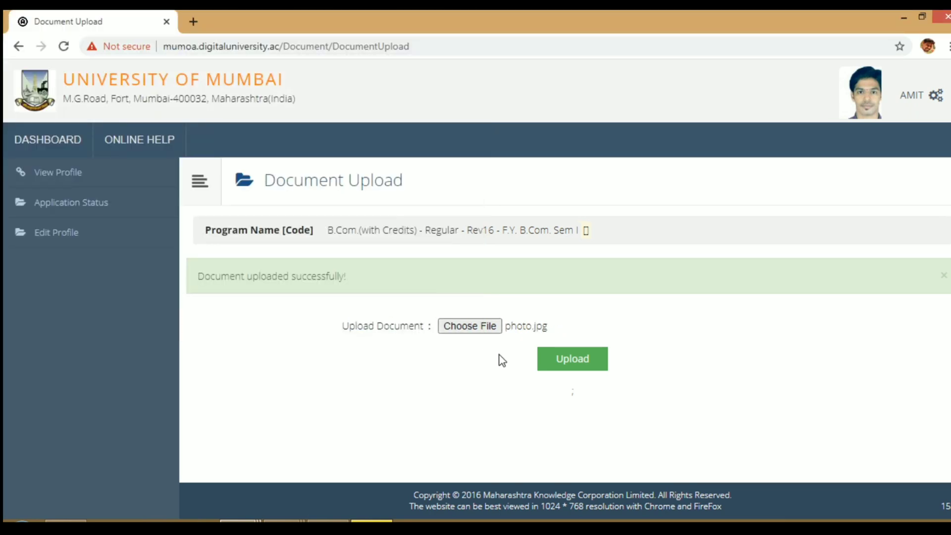
click(572, 360)
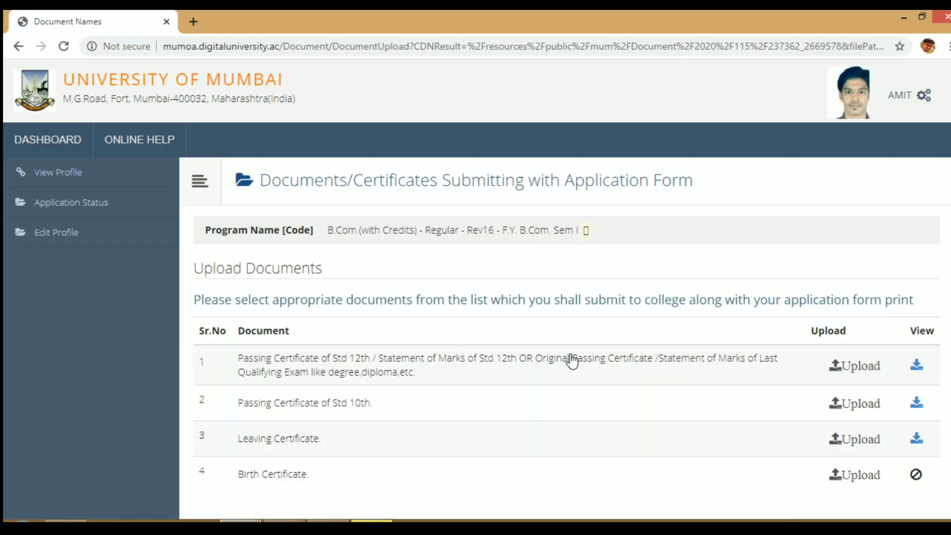
Upload photo.jpg from the Desktop as the Birth Certificate
click(861, 478)
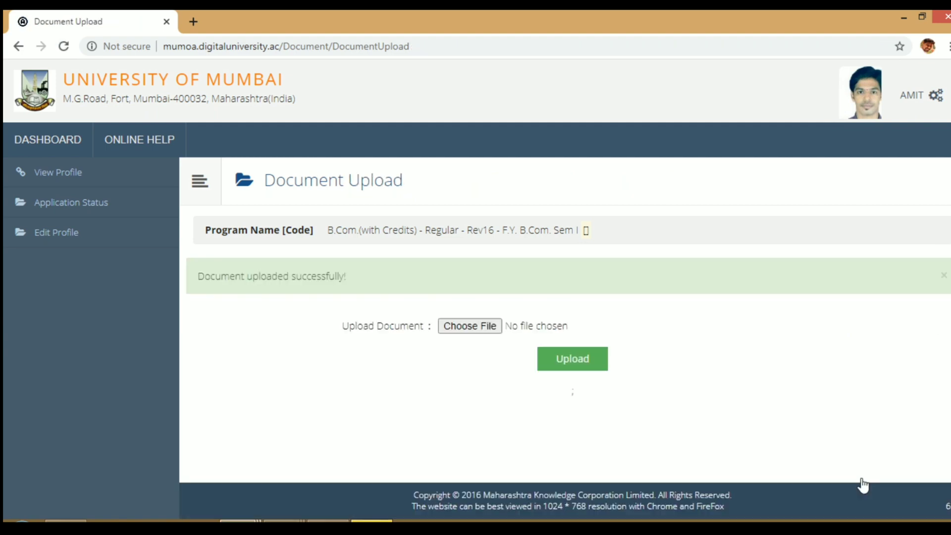
click(476, 323)
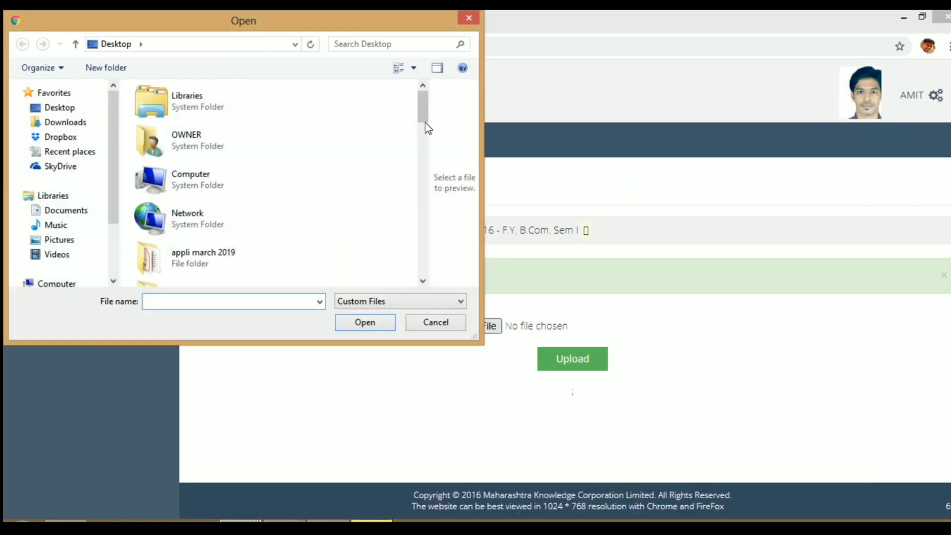
drag(425, 123, 423, 262)
click(274, 236)
click(372, 328)
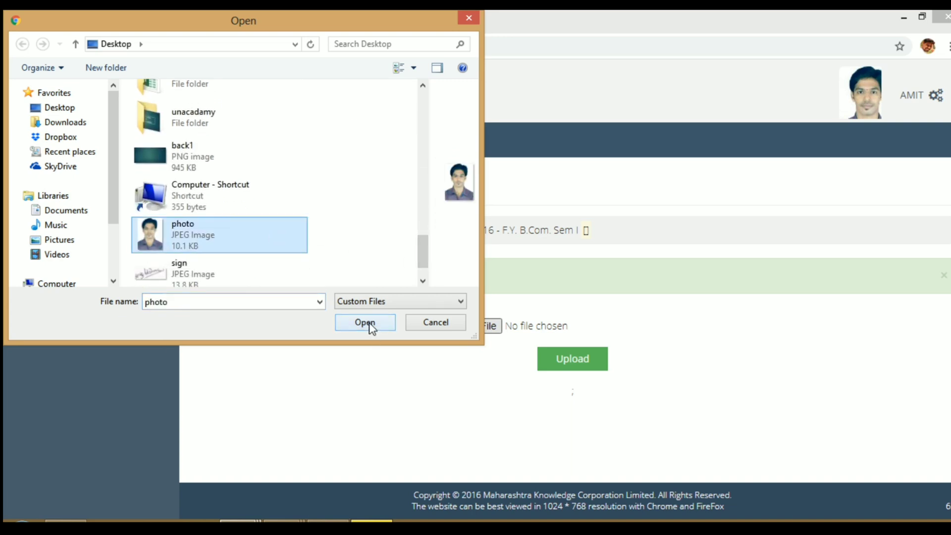
click(575, 363)
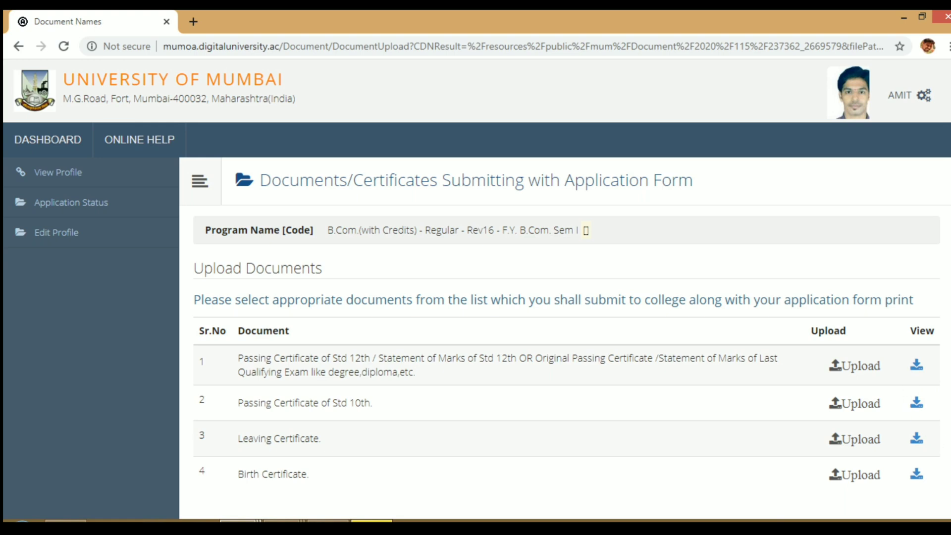
Proceed with the uploaded documents to complete the application, and check the program in the list of applications
scroll(477, 289, down, 1)
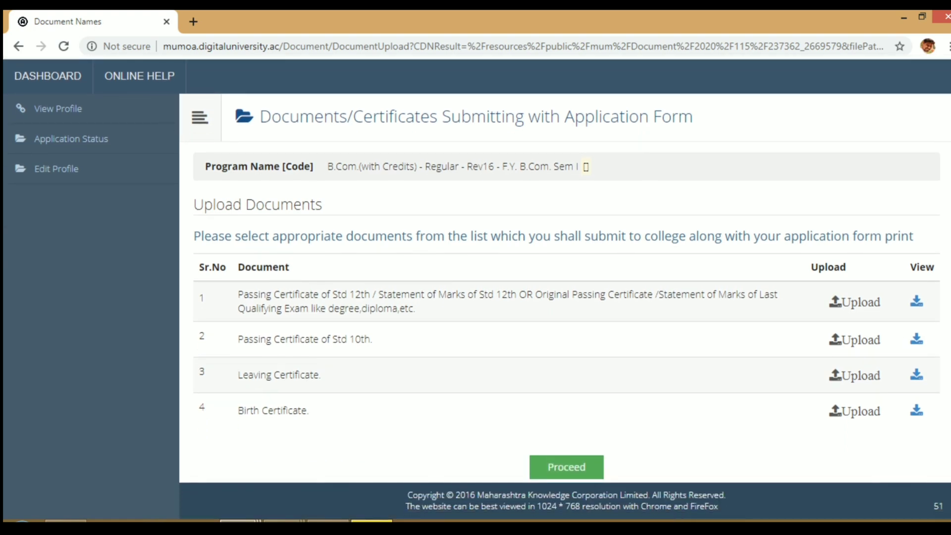
click(577, 467)
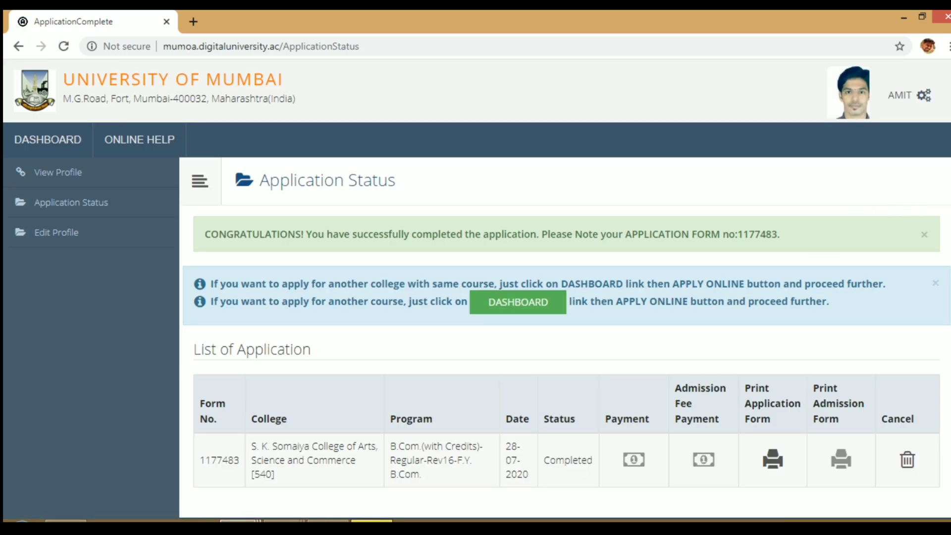
scroll(477, 288, down, 1)
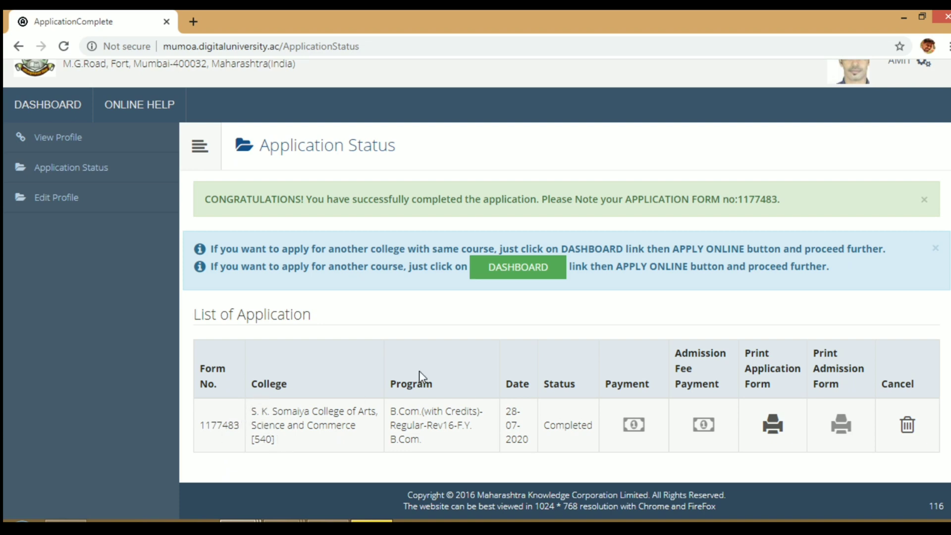
drag(422, 440, 390, 410)
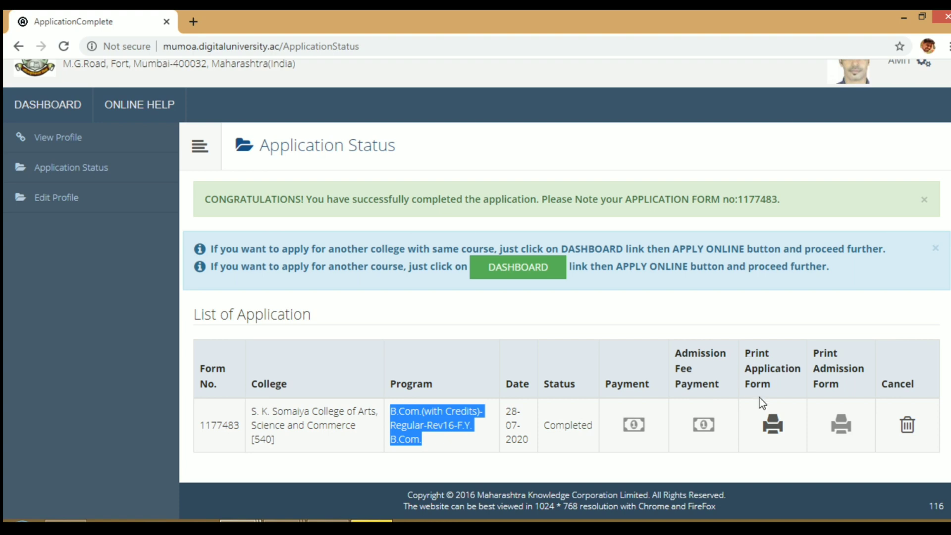
Start printing the application form and save the e-Suvidha Ticket as the PDF "Untitled Document" in the Music library
click(765, 422)
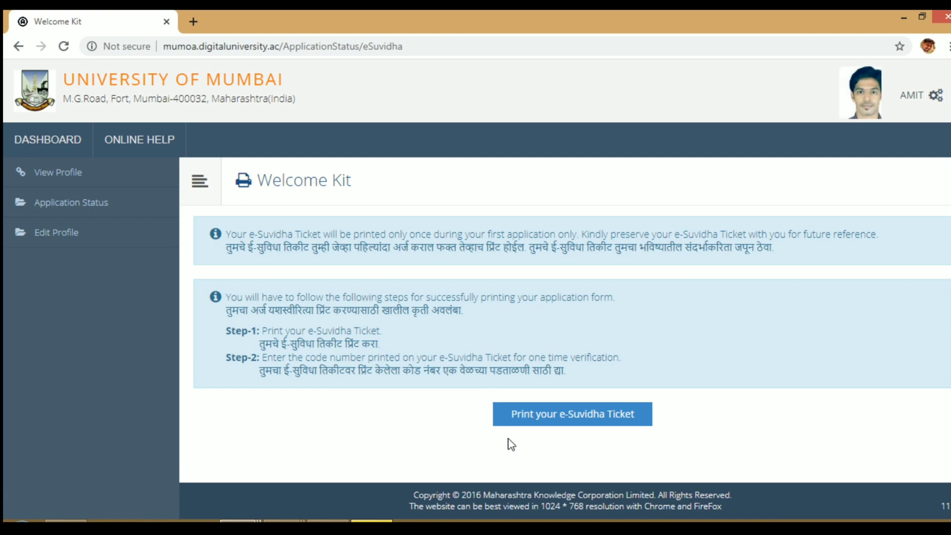
click(627, 416)
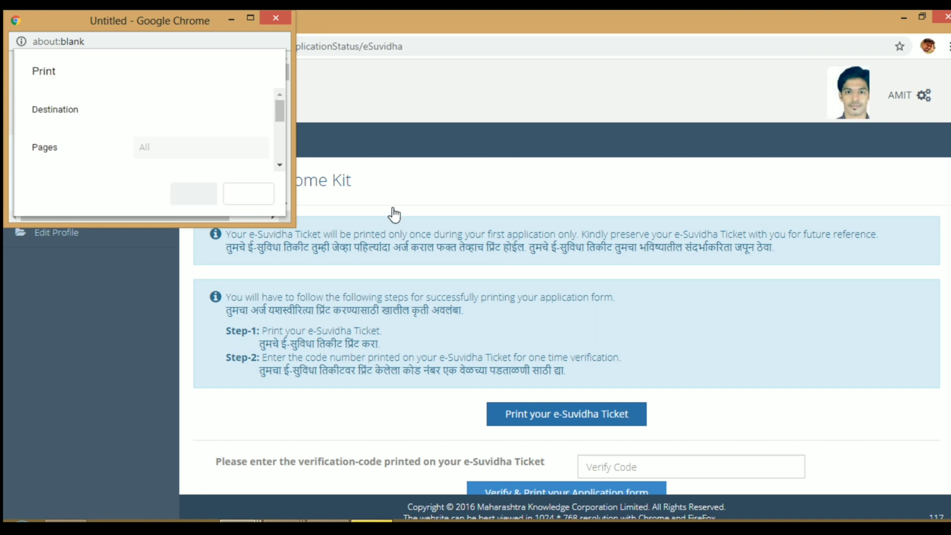
drag(174, 18, 256, 35)
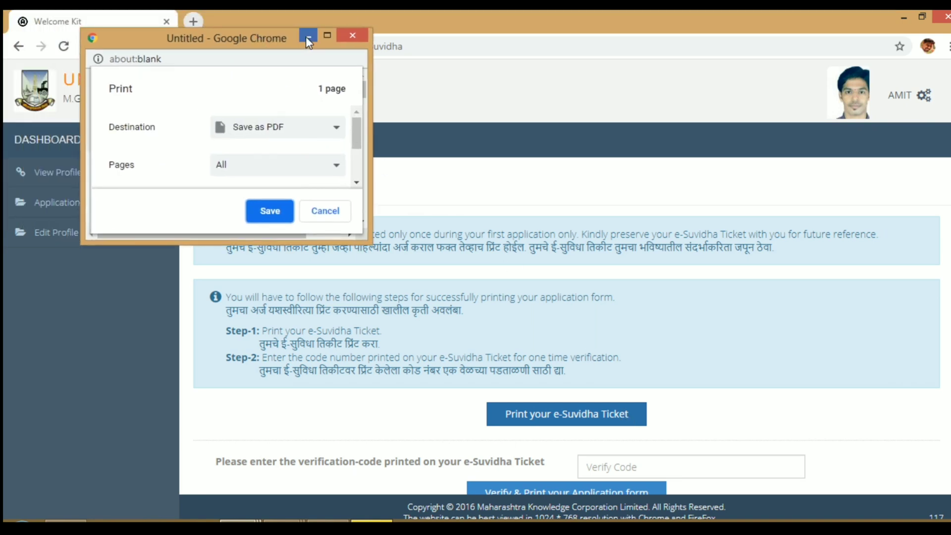
click(325, 35)
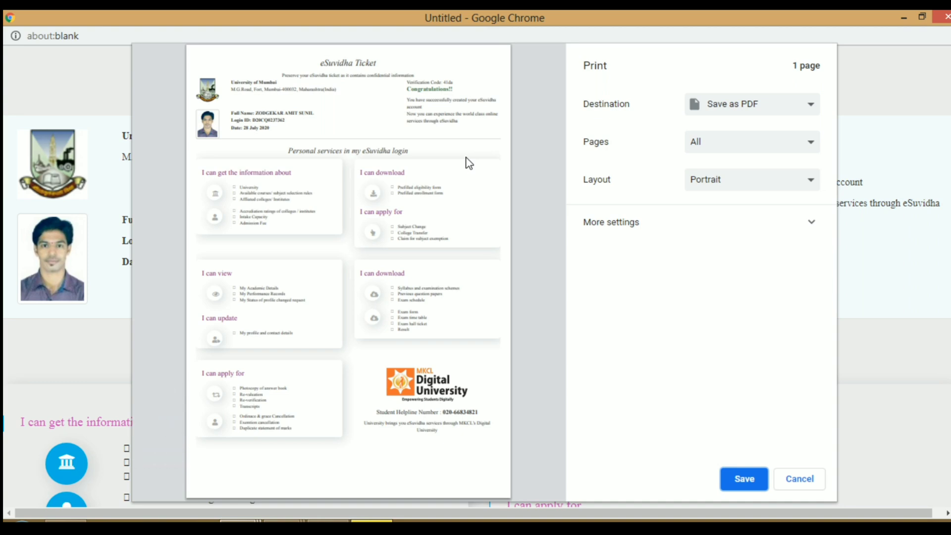
click(741, 488)
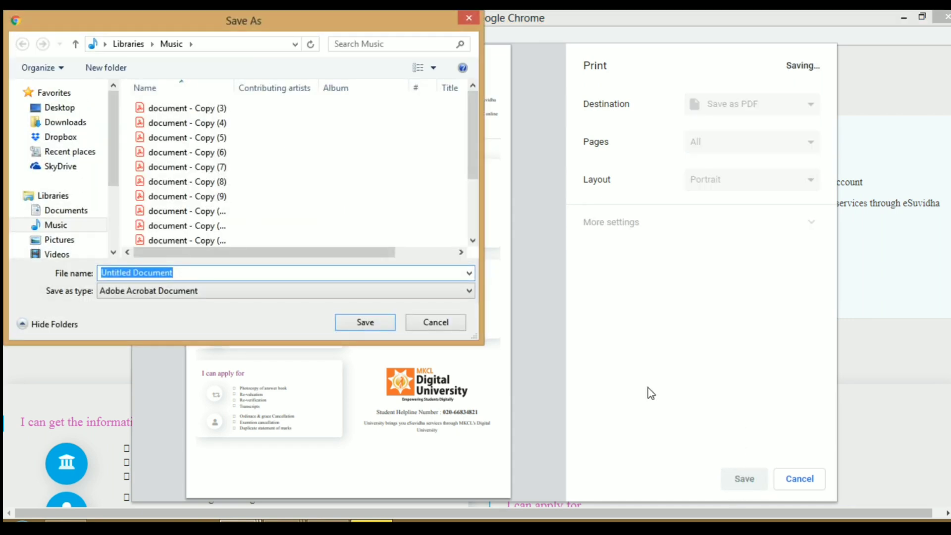
click(361, 323)
click(537, 273)
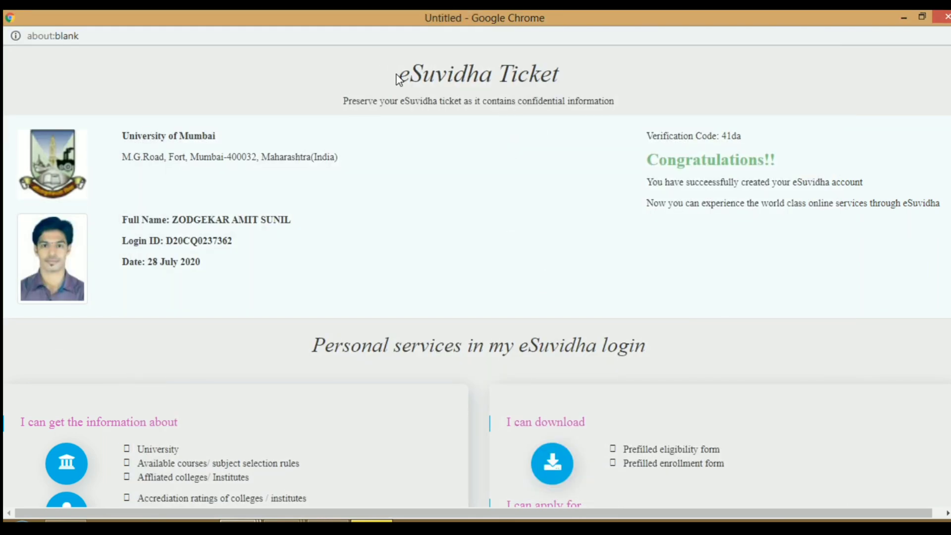
Examine the eSuvidha Ticket for the applicant's full name, login ID and verification code
drag(397, 74, 630, 117)
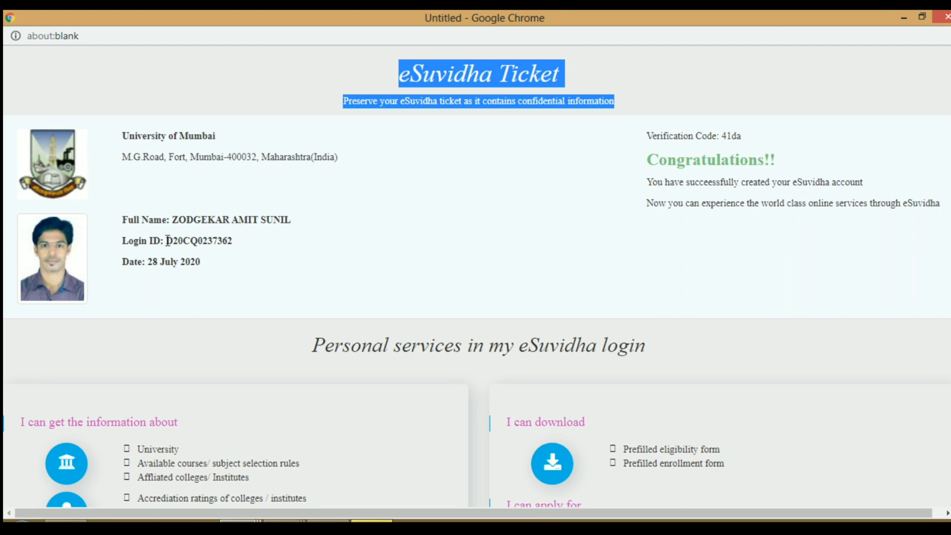
drag(168, 242, 239, 241)
drag(172, 219, 325, 221)
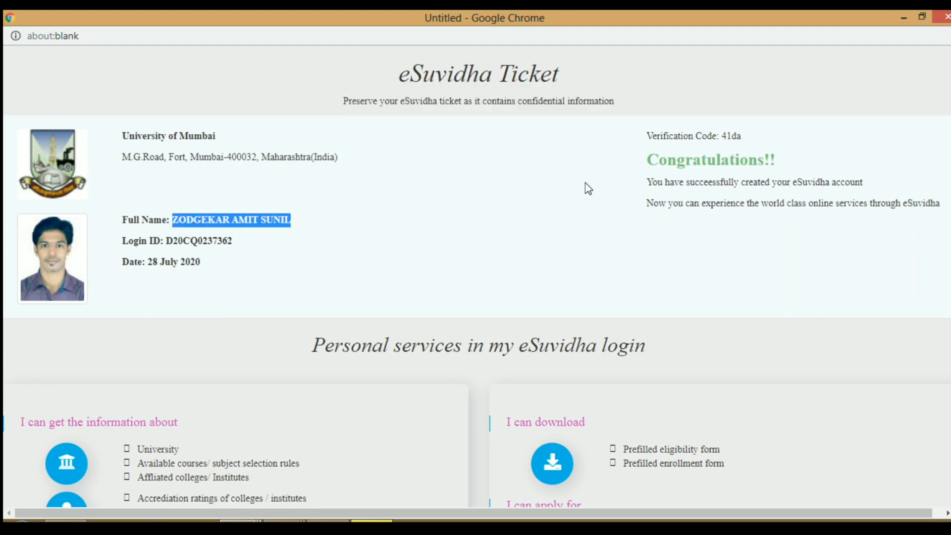
click(651, 138)
drag(651, 138, 754, 143)
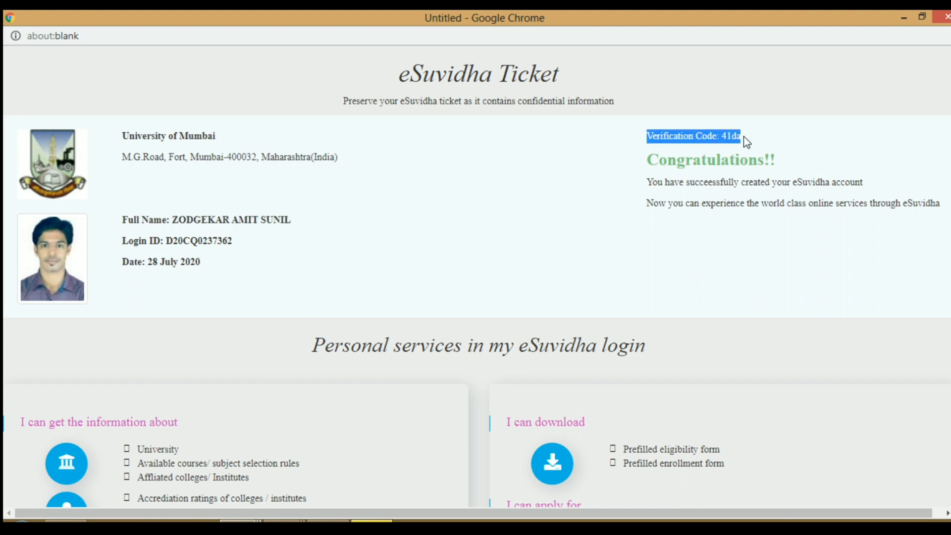
click(746, 142)
drag(739, 139, 724, 140)
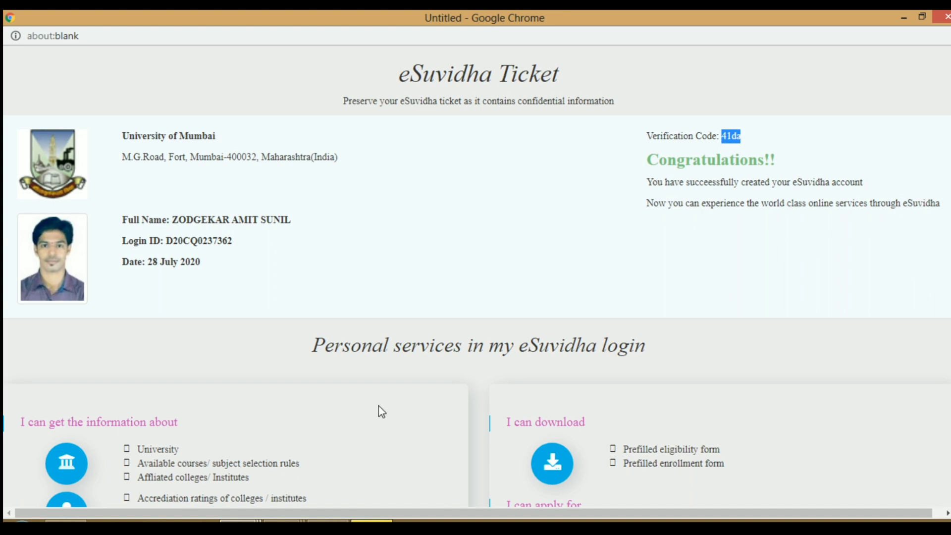
Enter the verification code from the e-Suvidha Ticket and verify it to open the printable application form
key(alt+Tab)
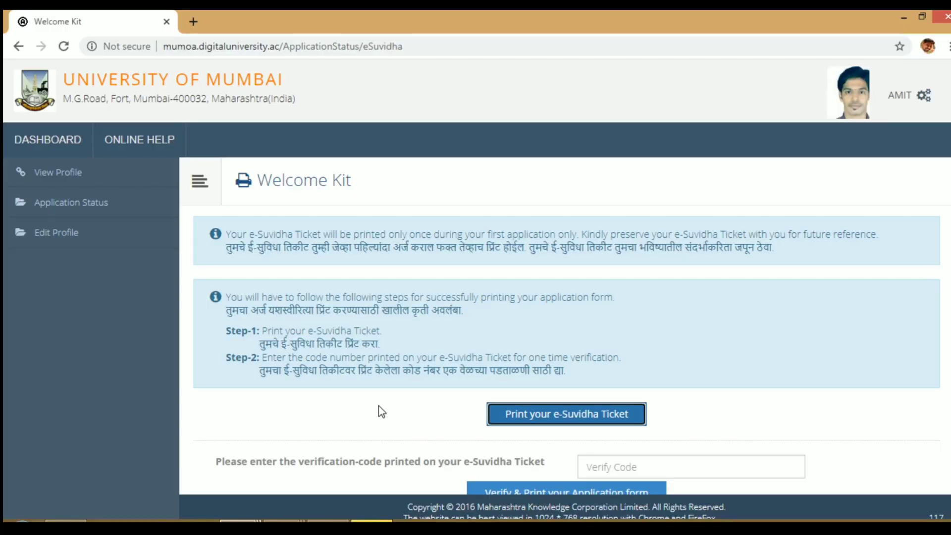
scroll(477, 289, down, 1)
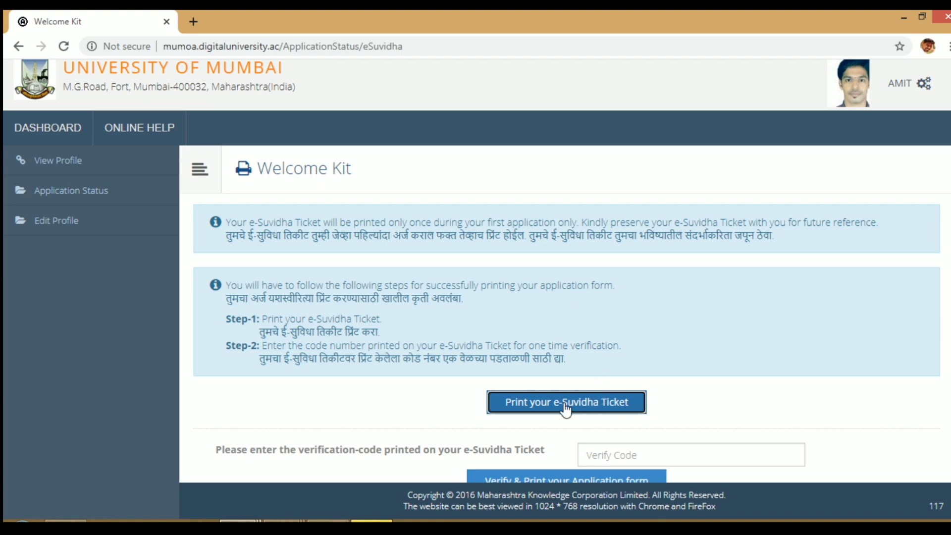
click(603, 454)
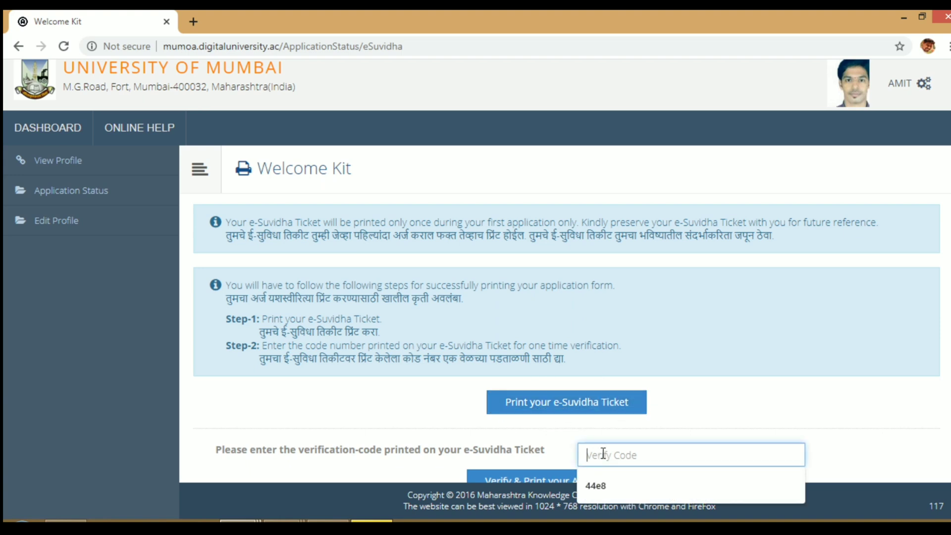
key(alt+Tab)
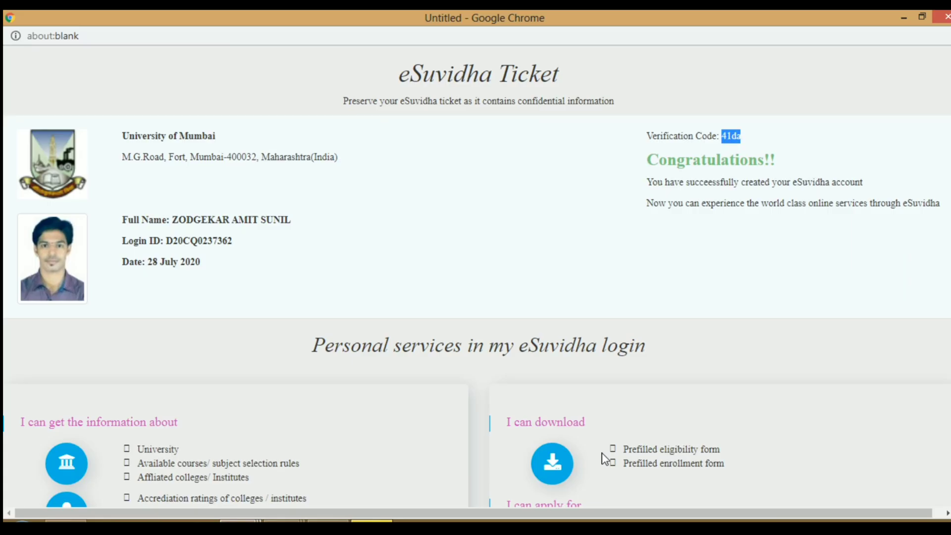
key(alt+Tab)
text(41)
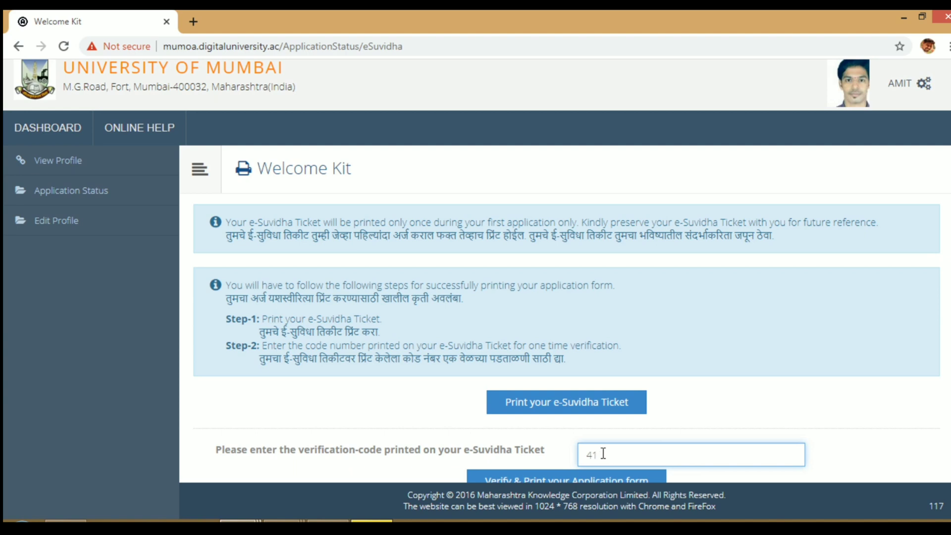
text(da)
click(590, 479)
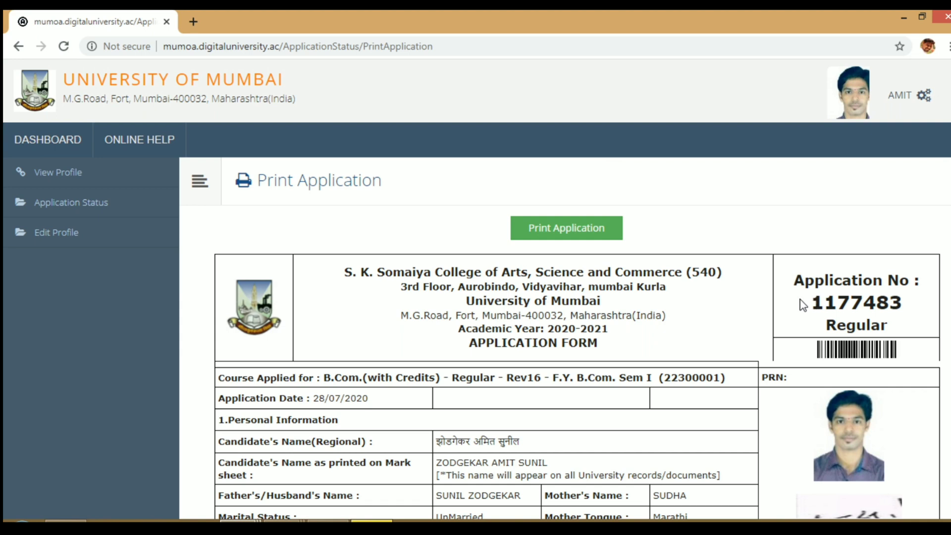
Review the printable application form from the application number through personal details, selected papers and education to the required documents and declaration
drag(806, 302, 922, 308)
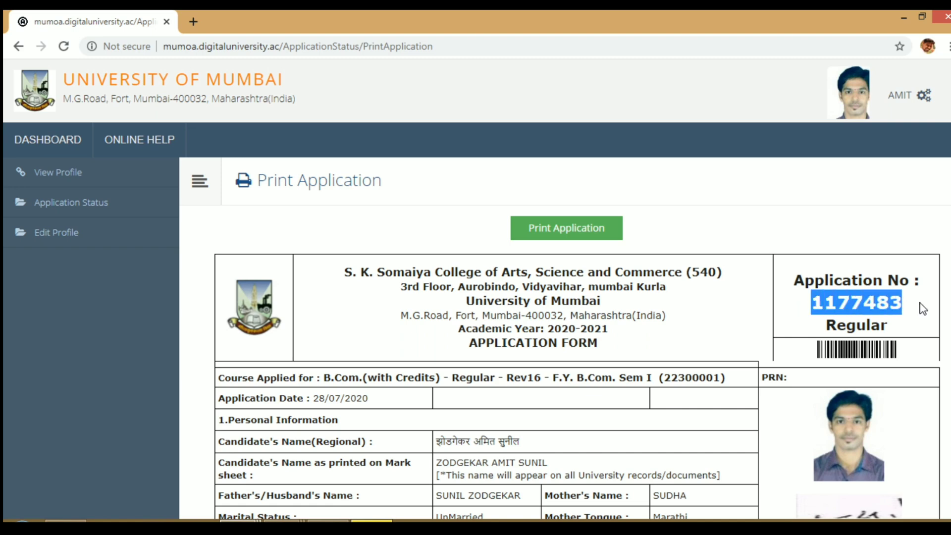
scroll(477, 289, down, 12)
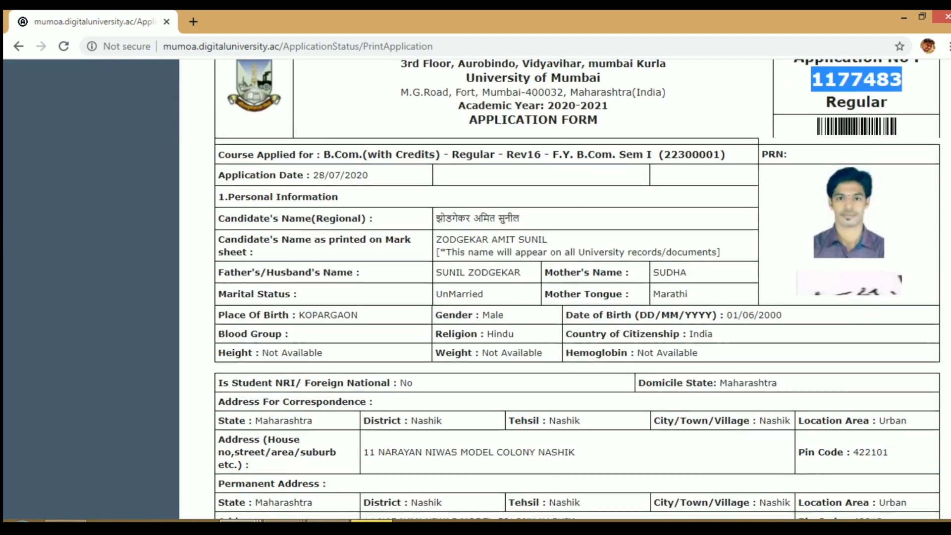
scroll(577, 290, down, 7)
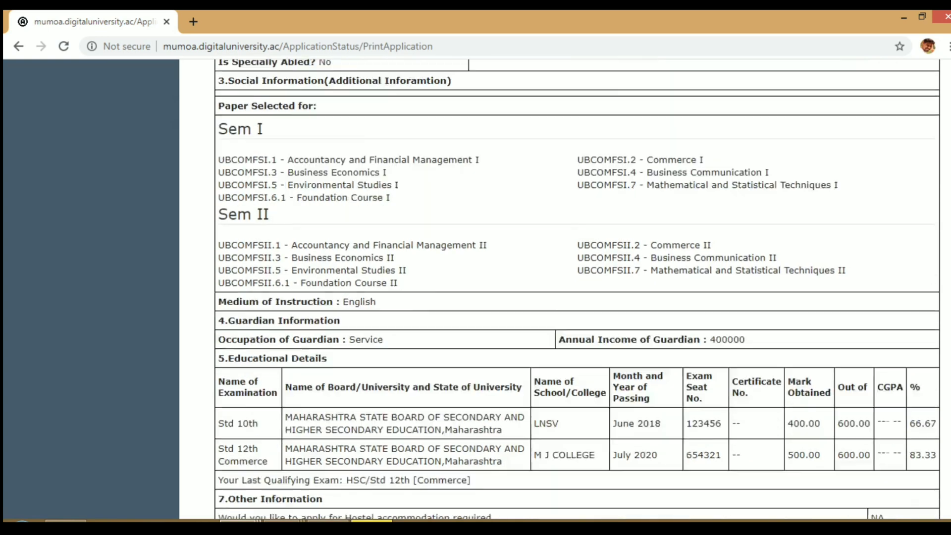
scroll(577, 290, down, 5)
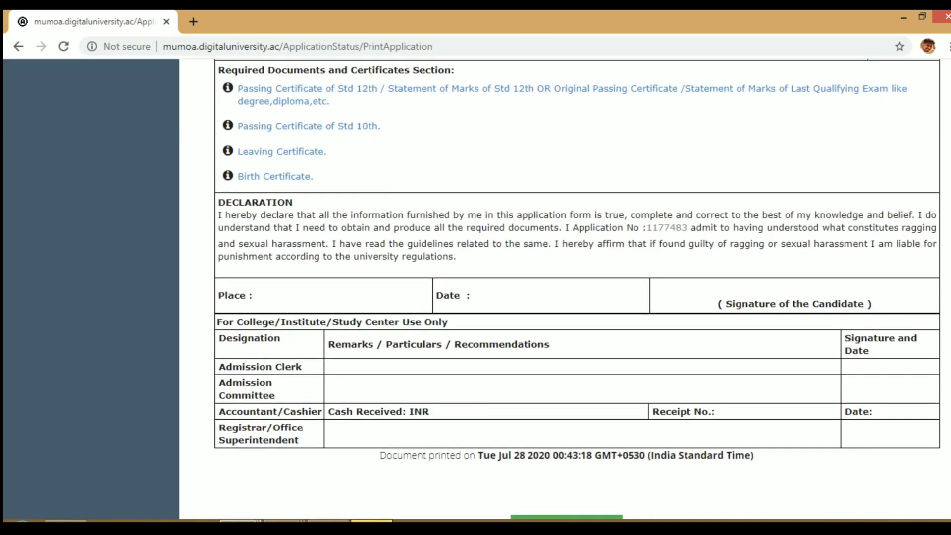
scroll(927, 215, up, 20)
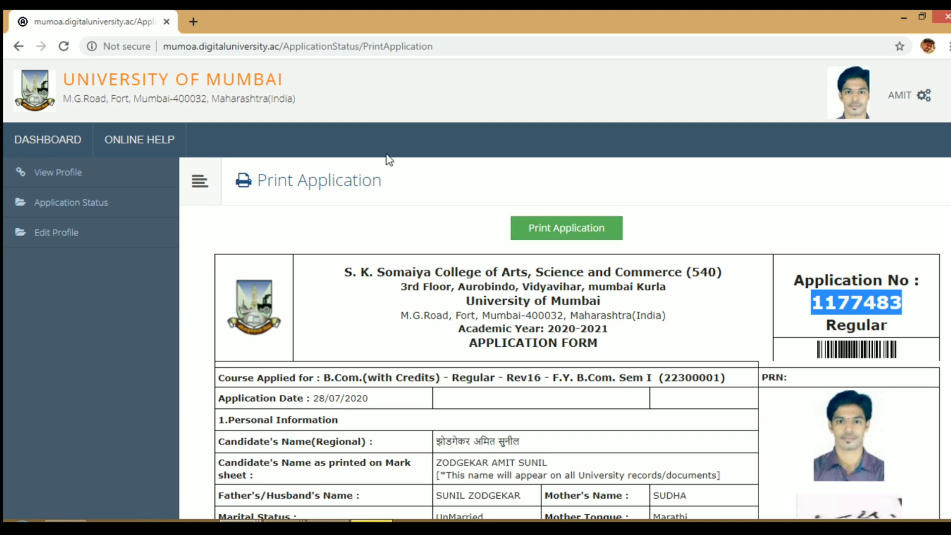
Check the Application Status page and the profile dashboard, ending on the list of applications
click(85, 213)
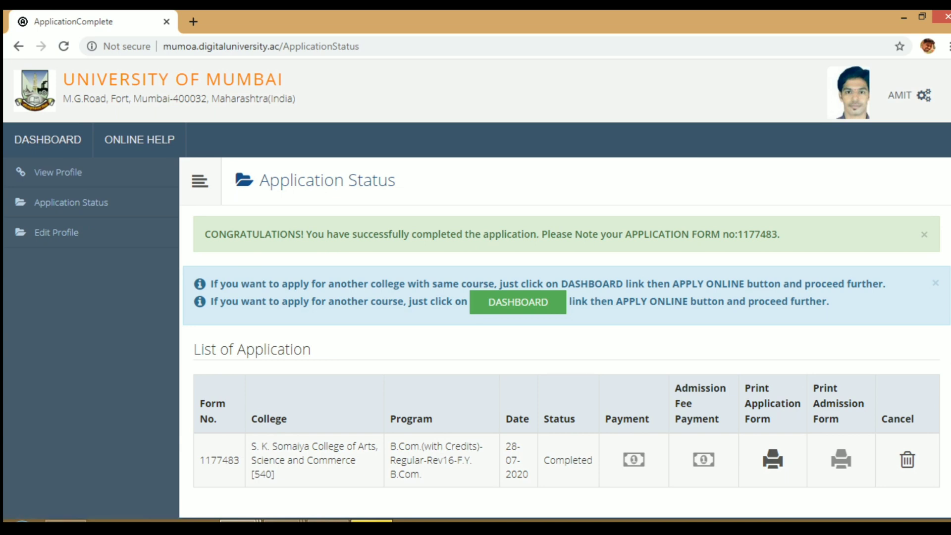
click(49, 145)
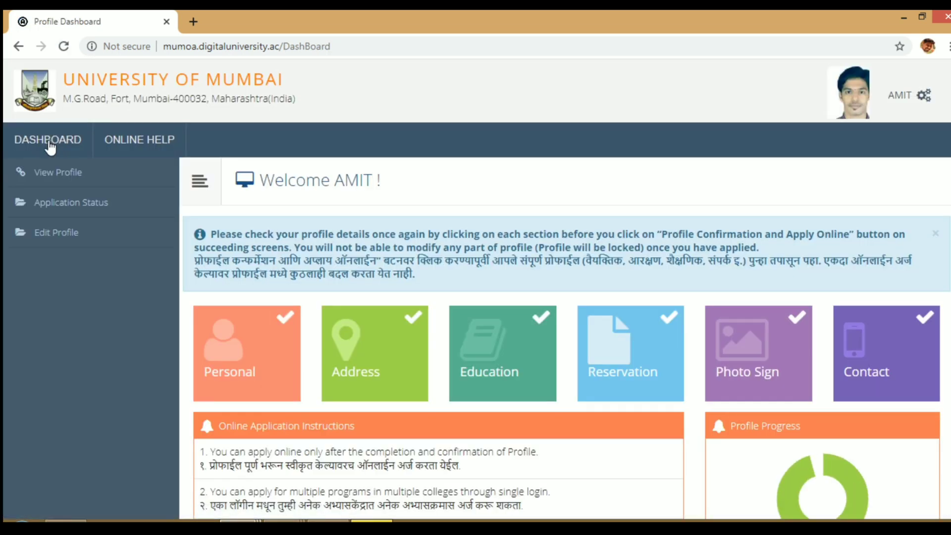
click(64, 197)
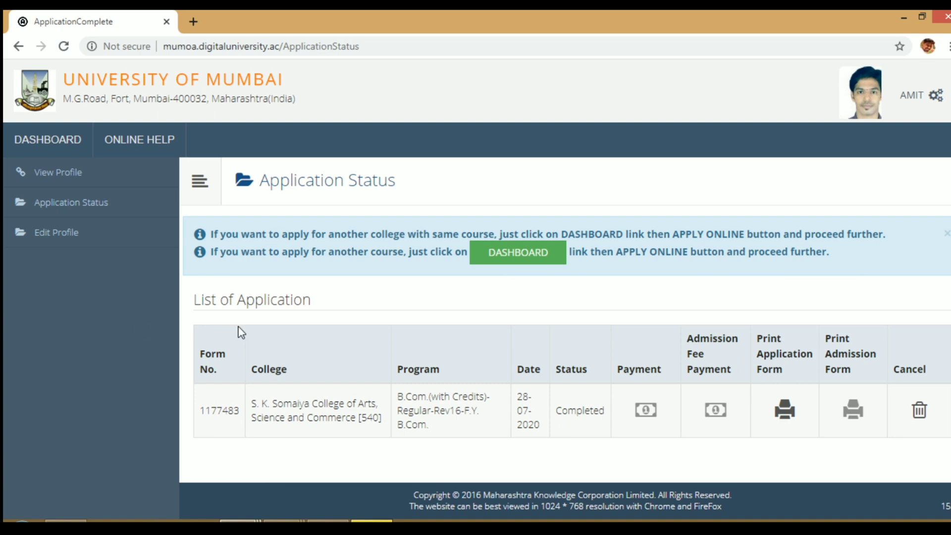
Try to unlock the profile for editing, and dismiss the resulting notice
click(105, 235)
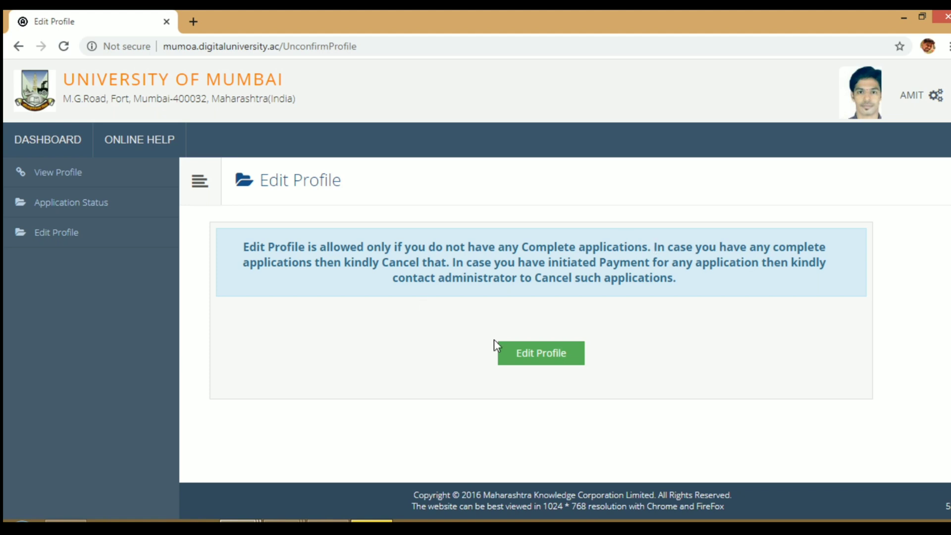
click(514, 354)
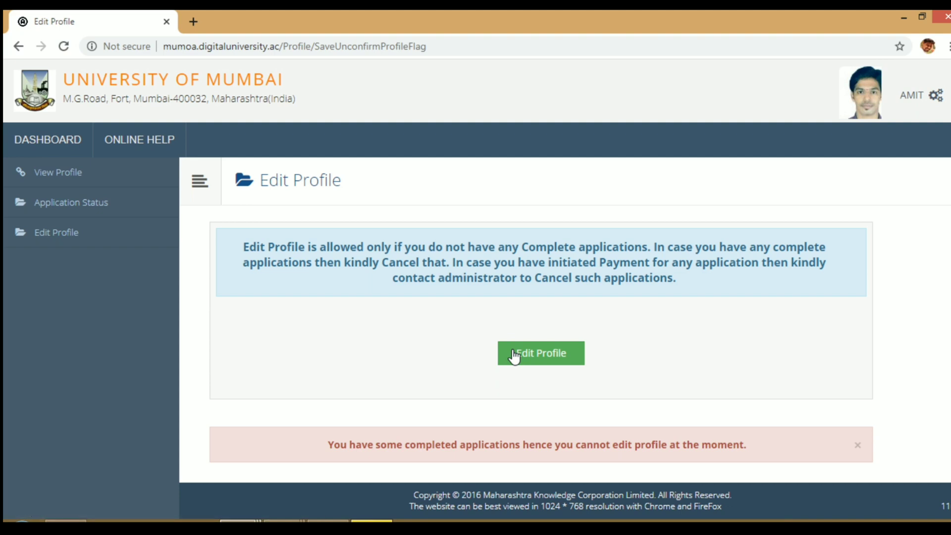
drag(321, 442, 758, 462)
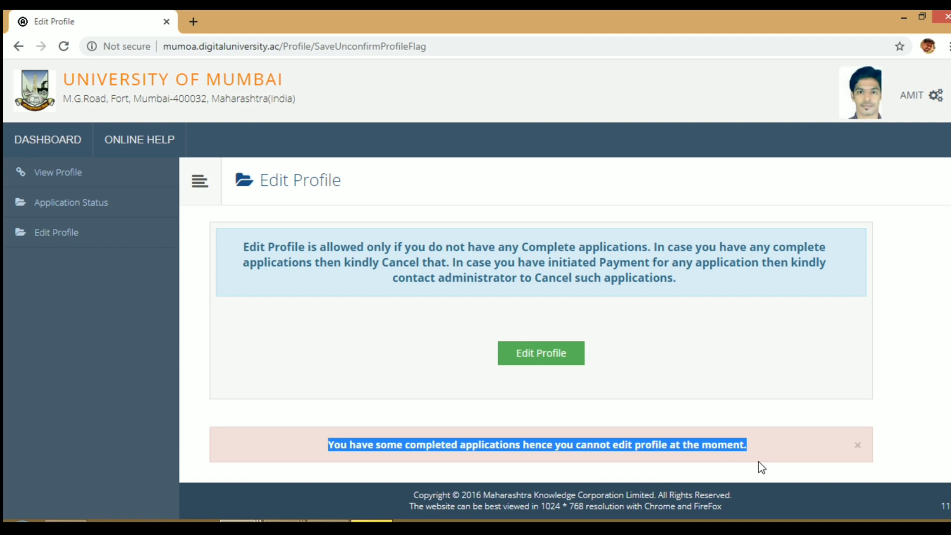
click(857, 447)
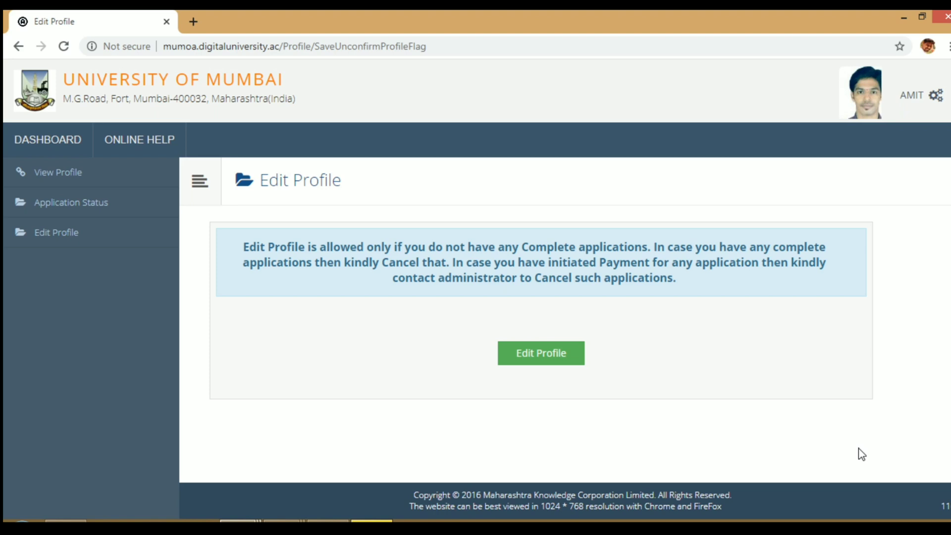
View the profile summary and examine its Contact, Address, Reservation and Education sections
click(84, 184)
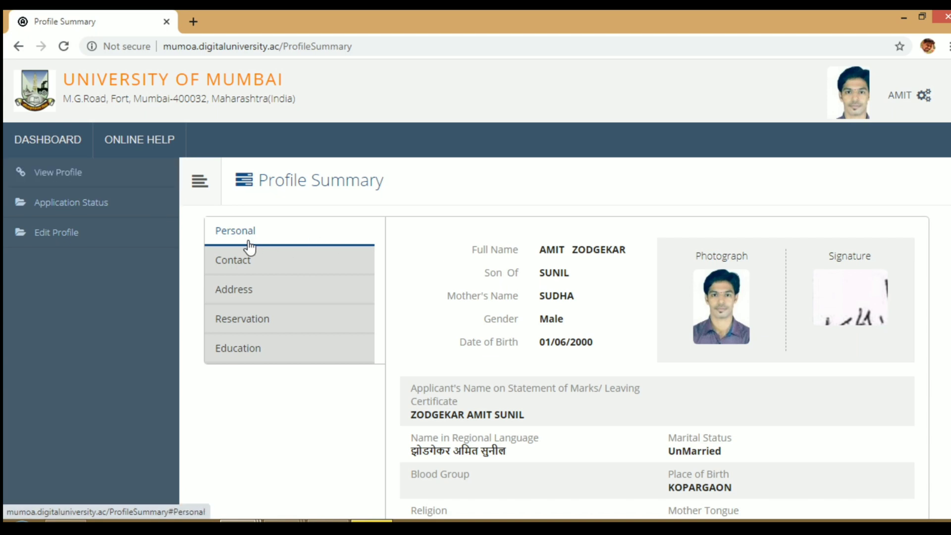
click(246, 268)
click(243, 290)
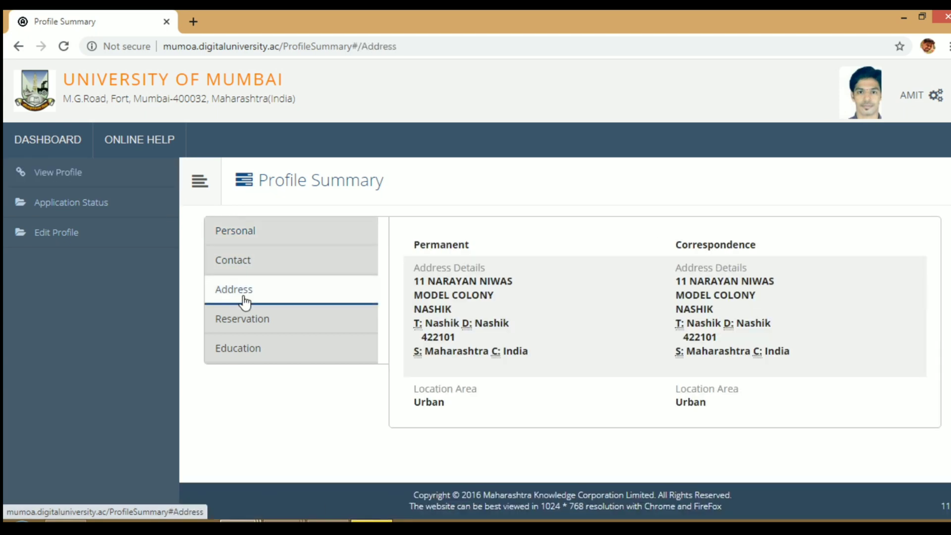
click(242, 319)
click(243, 347)
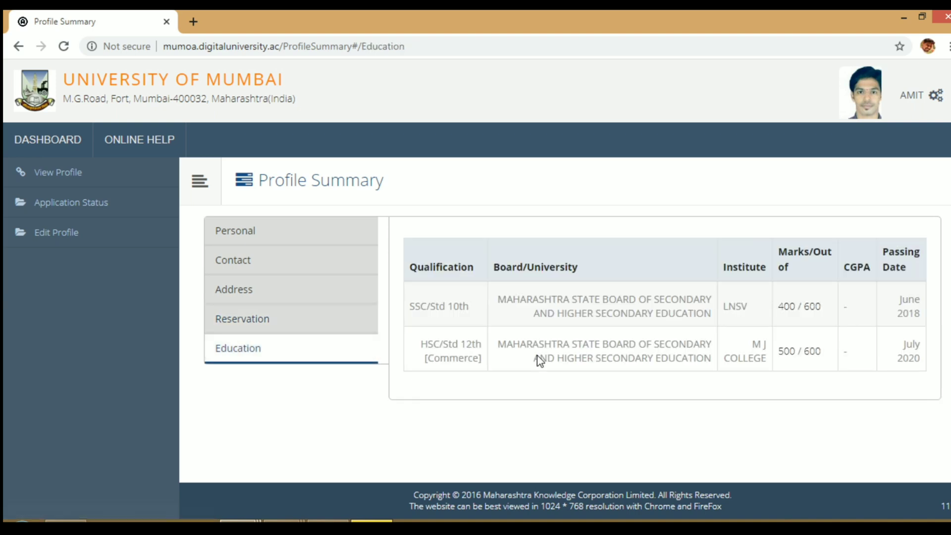